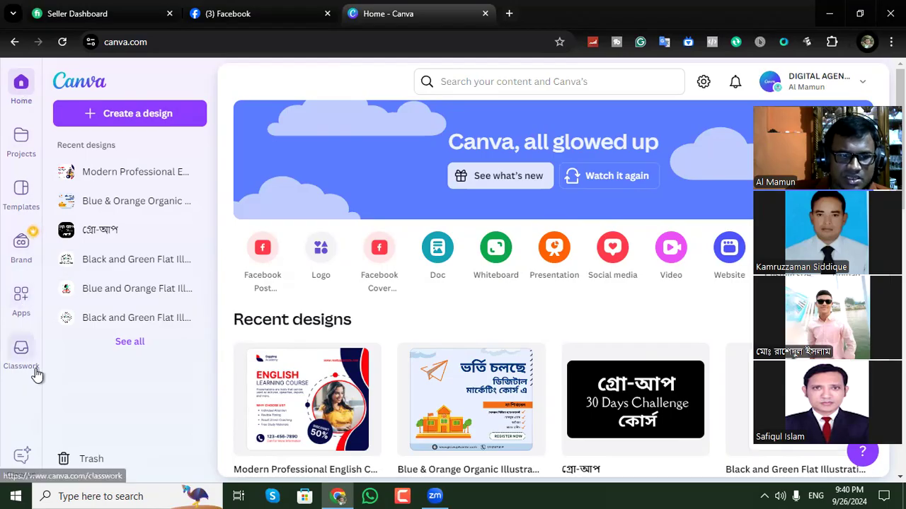
Create a new blank Facebook Video design from the video formats.
left_click(457, 80)
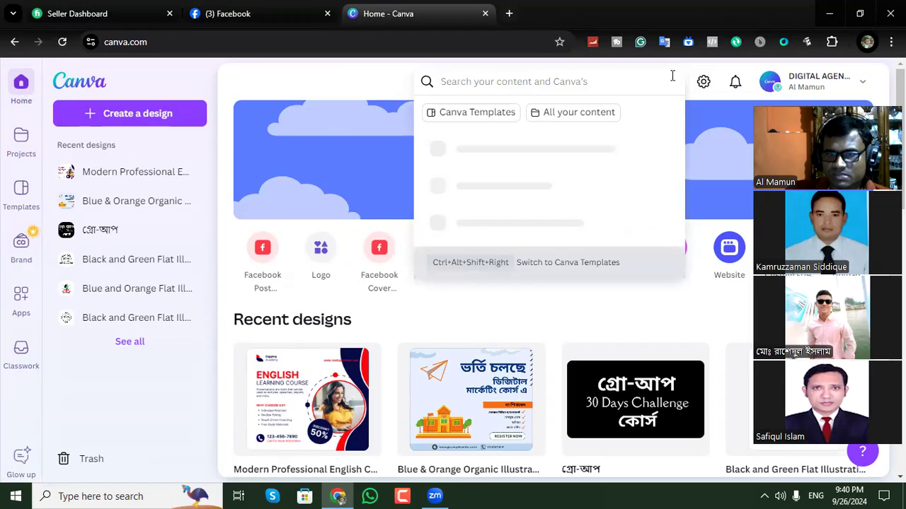
left_click(376, 95)
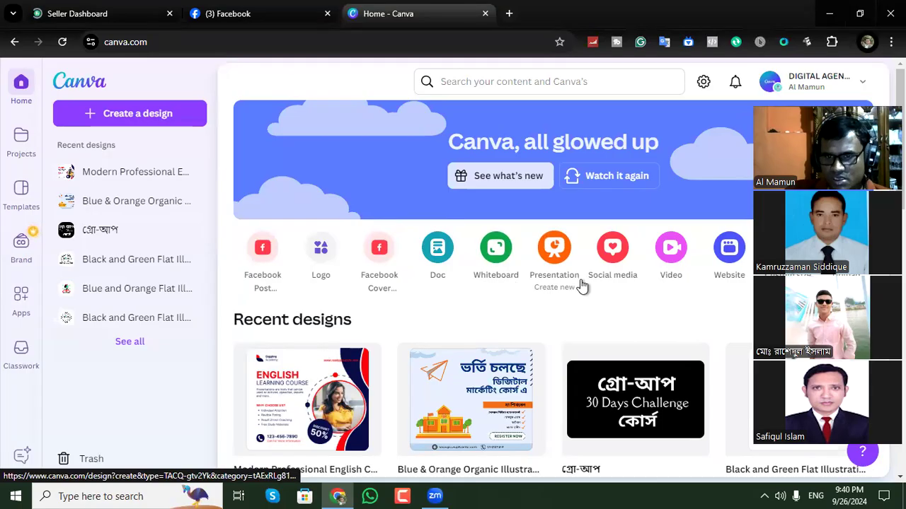
left_click(672, 255)
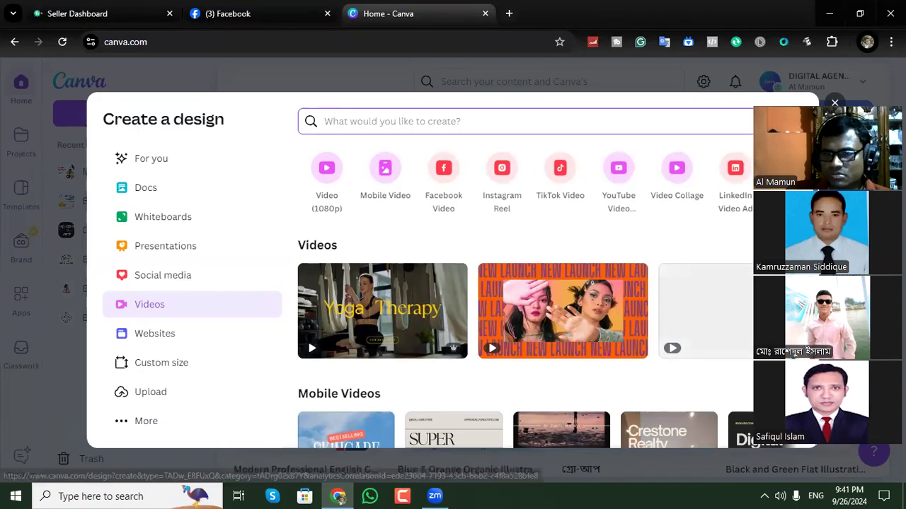
left_click(800, 168)
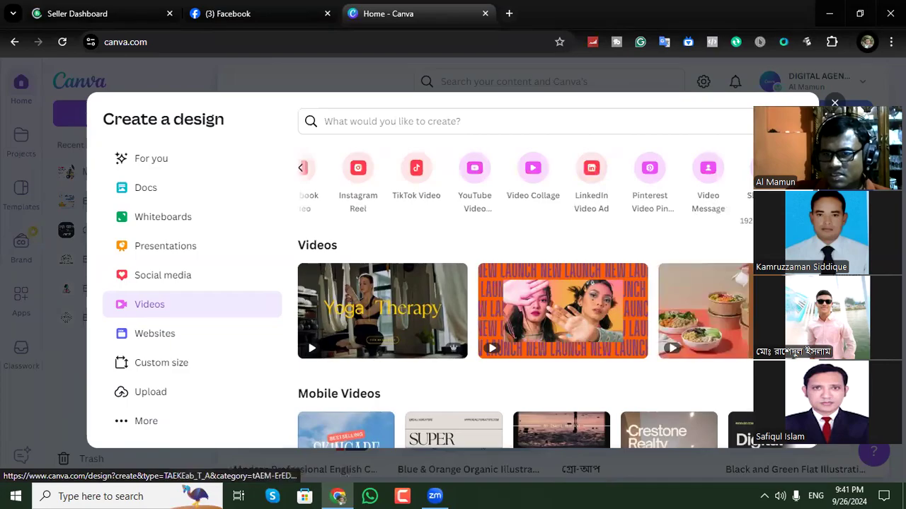
left_click(300, 170)
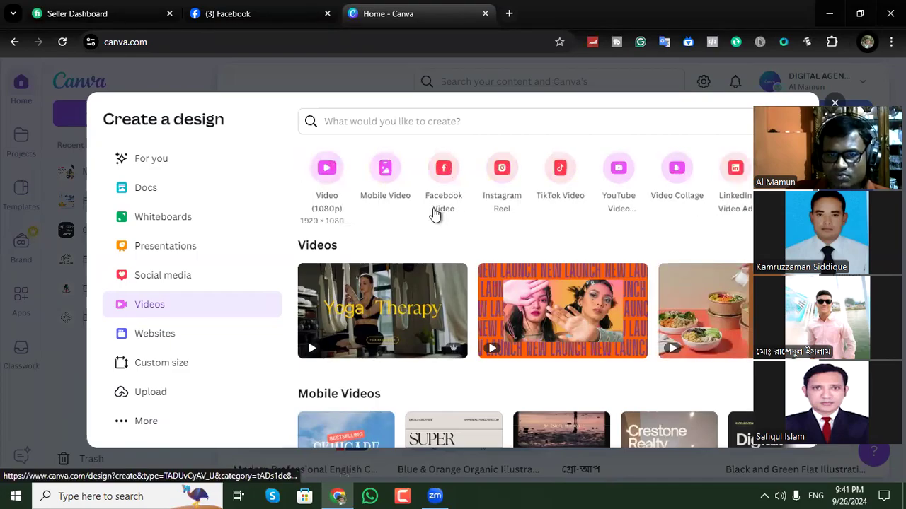
left_click(445, 176)
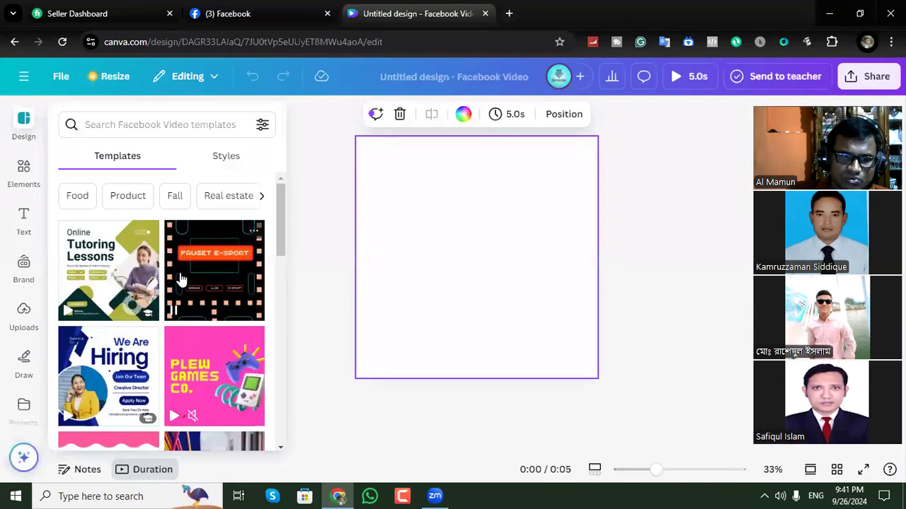
Browse the Facebook Video templates and narrow them to the School category.
scroll(180, 280, "down", 3)
scroll(180, 279, "down", 3)
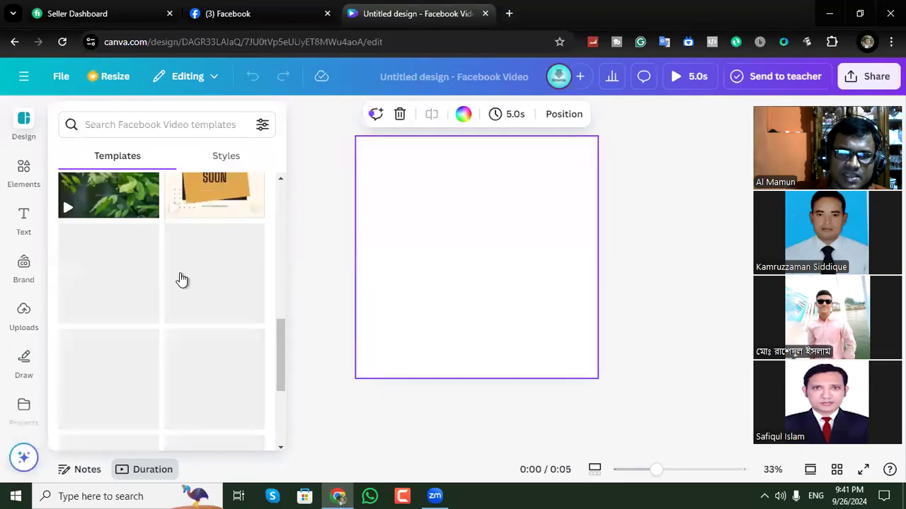
scroll(143, 244, "up", 10)
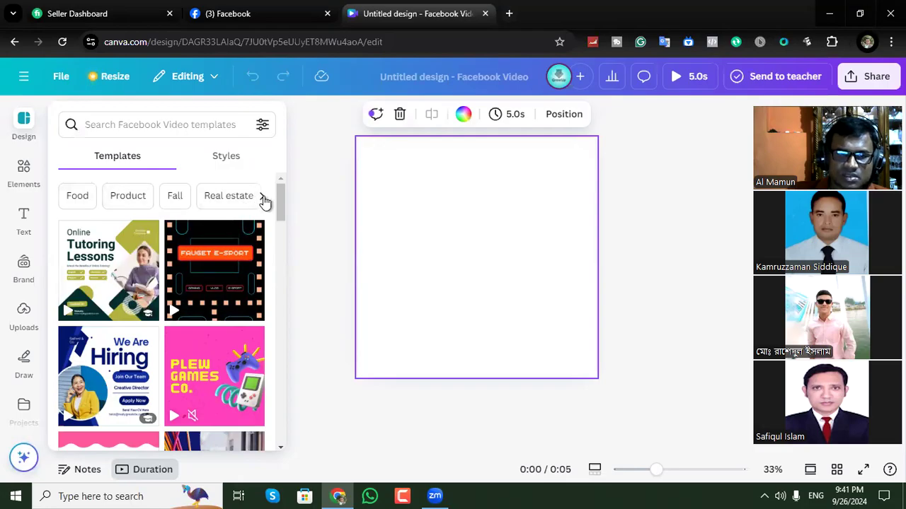
left_click(262, 198)
left_click(222, 201)
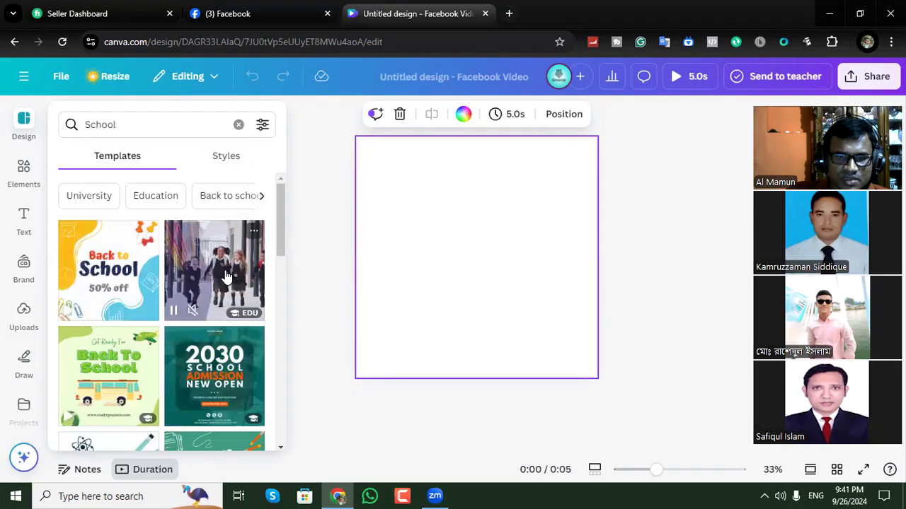
Find the blue "Online Learning & Course" template among the School templates and apply it to the first page.
scroll(212, 298, "down", 2)
scroll(225, 279, "down", 5)
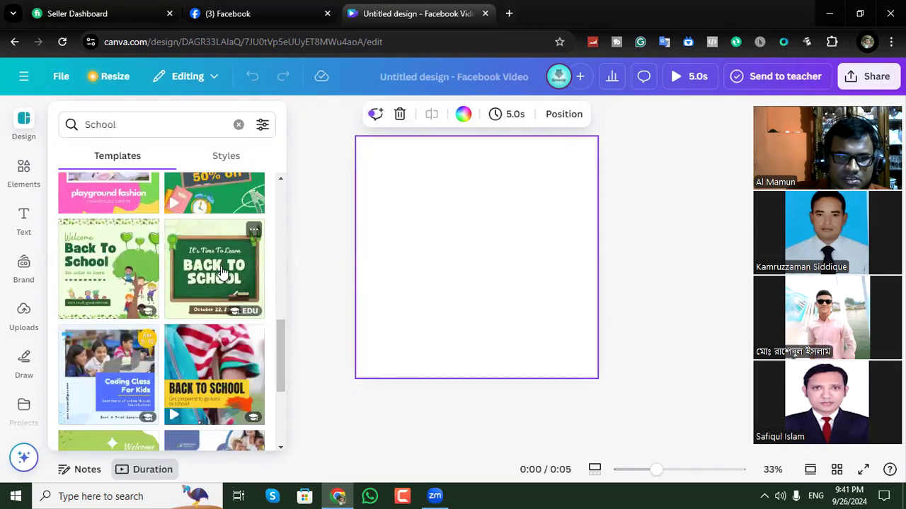
scroll(223, 271, "down", 2)
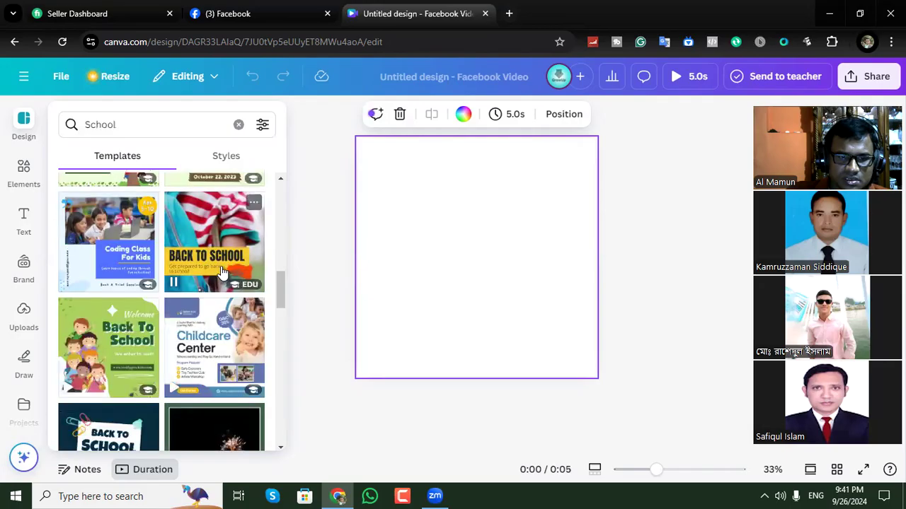
scroll(222, 272, "down", 9)
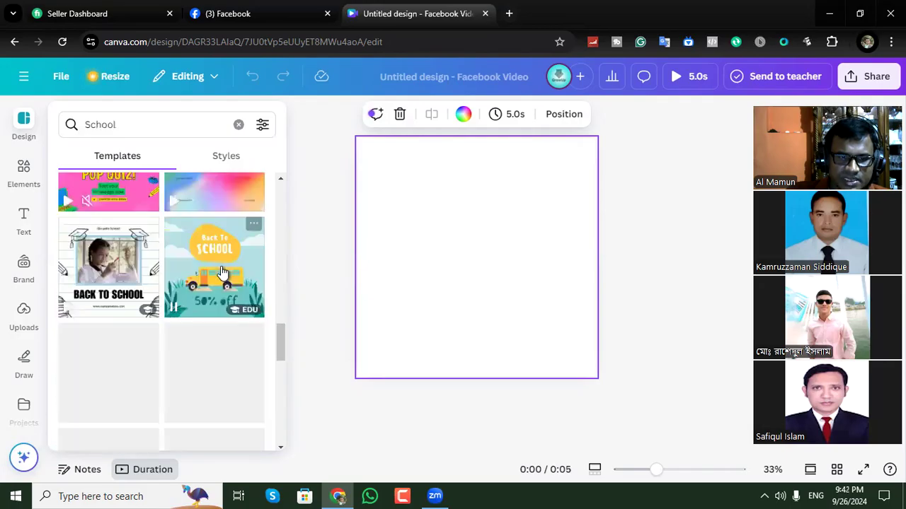
scroll(222, 272, "down", 3)
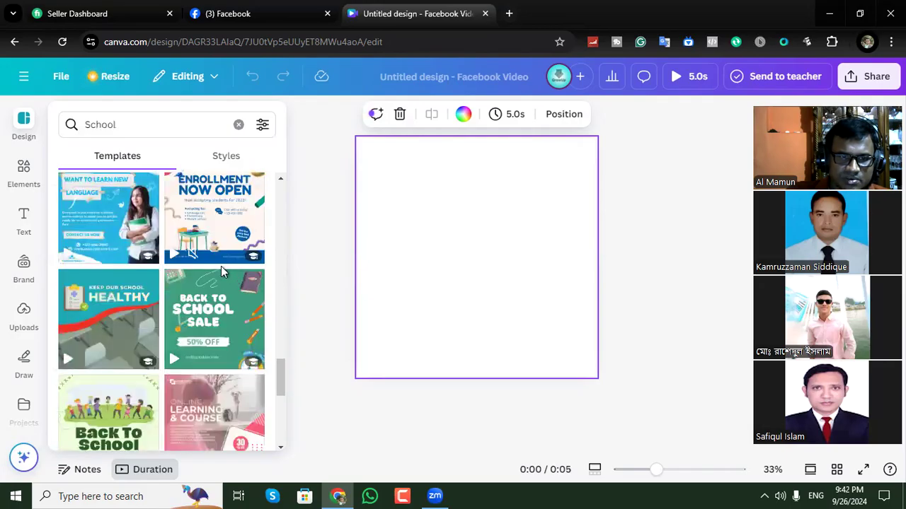
scroll(230, 262, "down", 4)
scroll(252, 250, "up", 2)
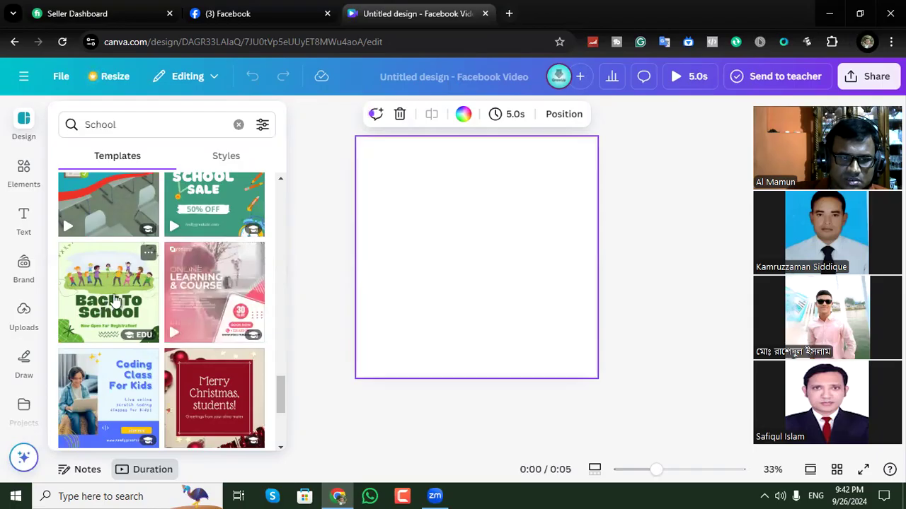
scroll(116, 305, "down", 2)
scroll(189, 273, "down", 1)
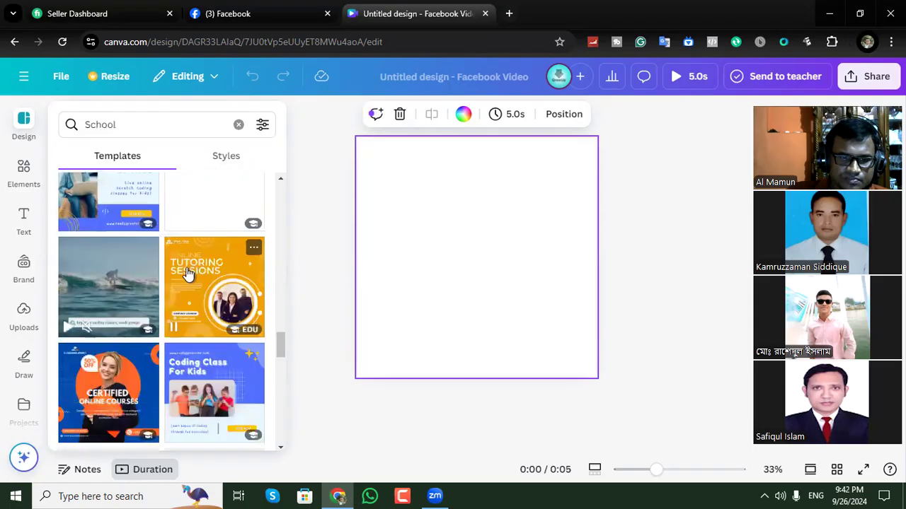
scroll(209, 254, "down", 2)
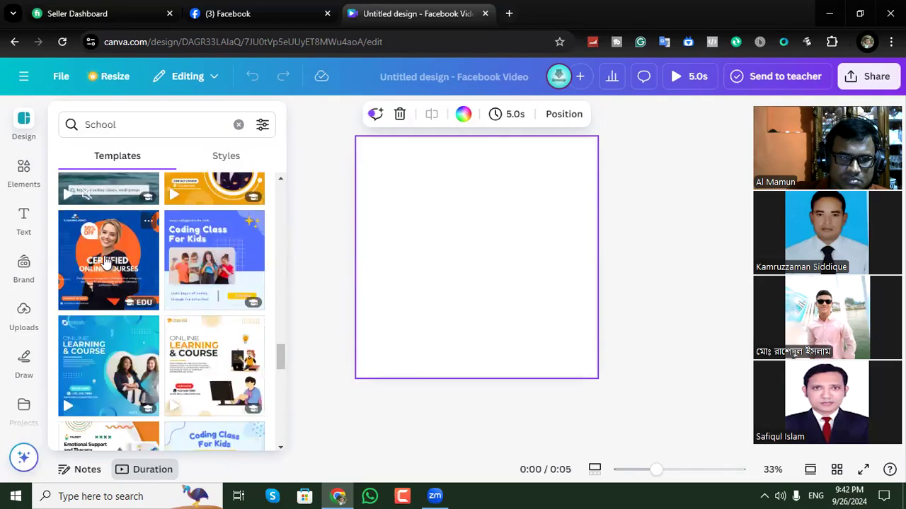
left_click(105, 367)
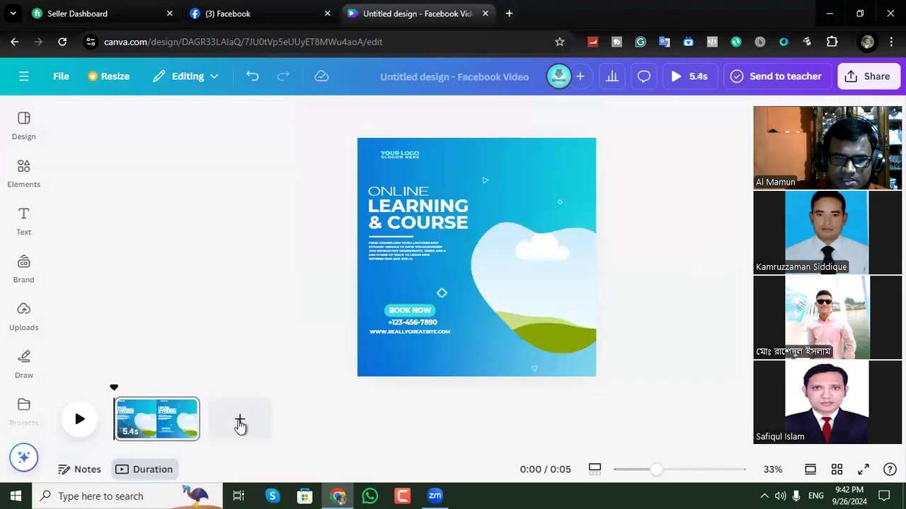
Add a blank second page to the video and return to the School template results.
left_click(240, 422)
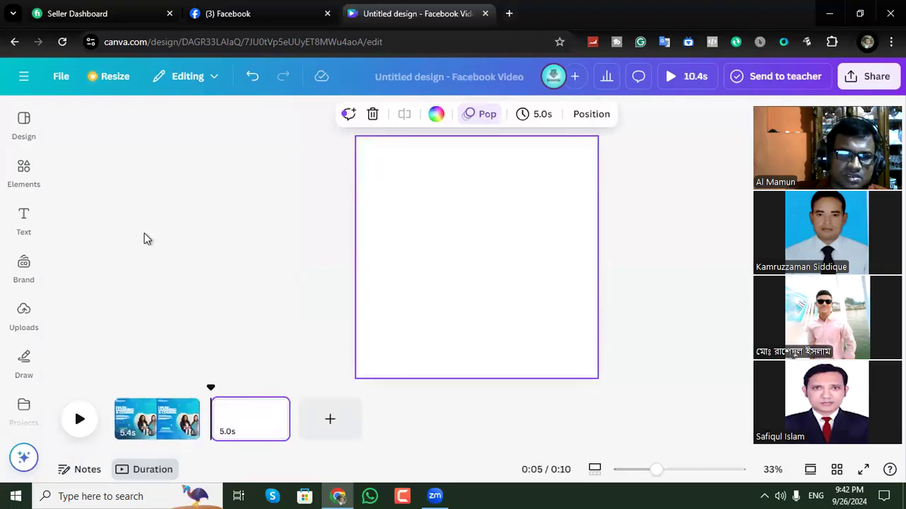
left_click(44, 228)
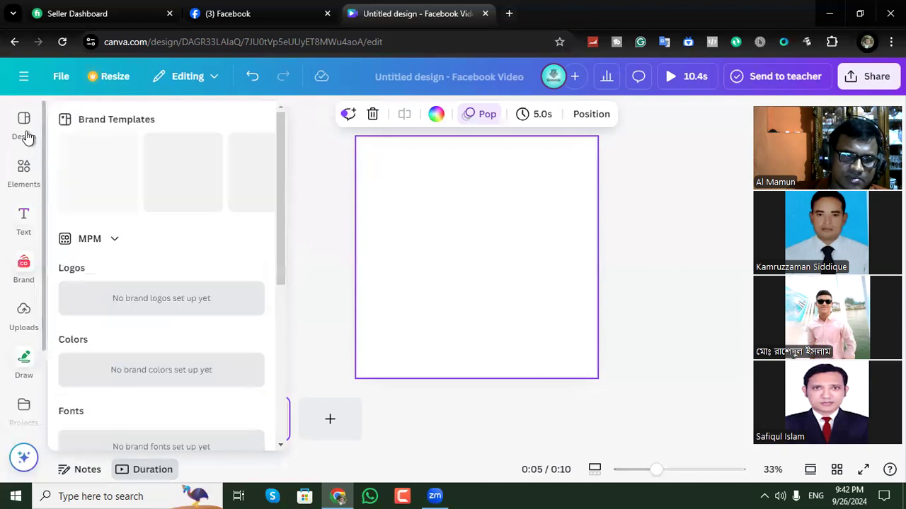
left_click(26, 134)
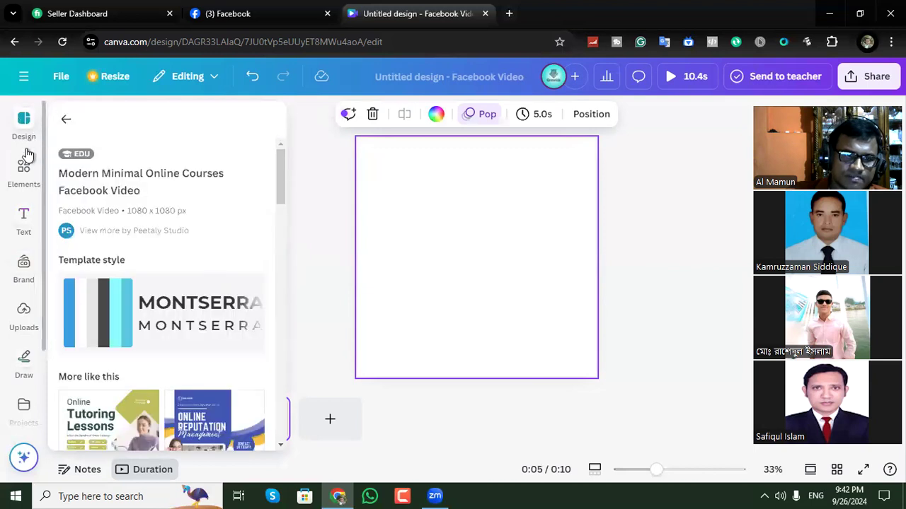
left_click(26, 188)
left_click(24, 119)
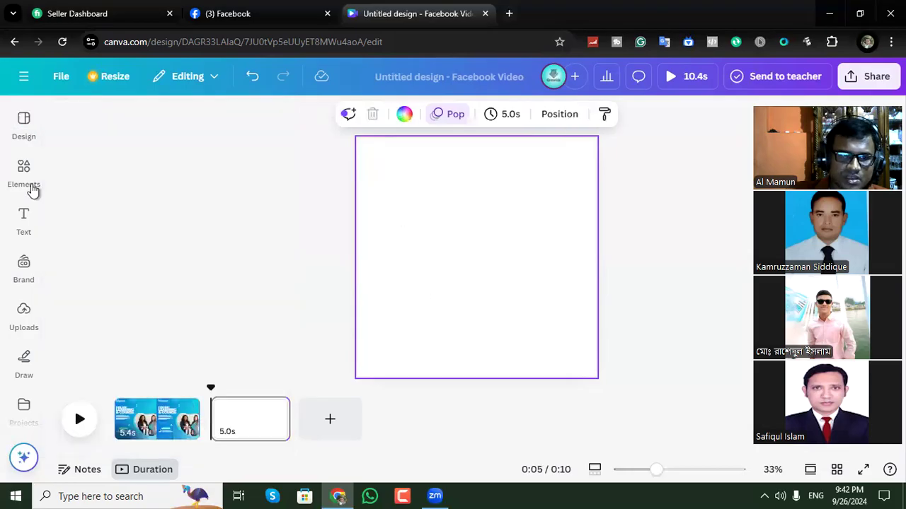
mouse_move(24, 172)
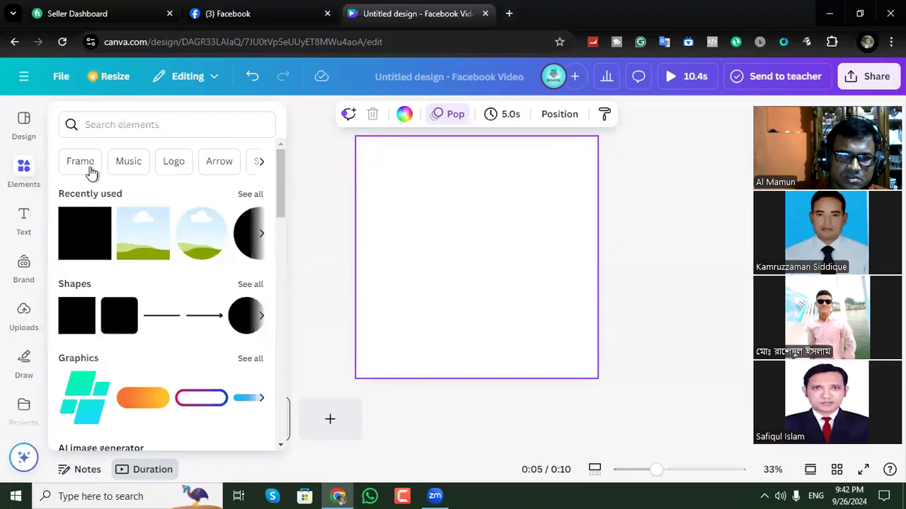
left_click(27, 137)
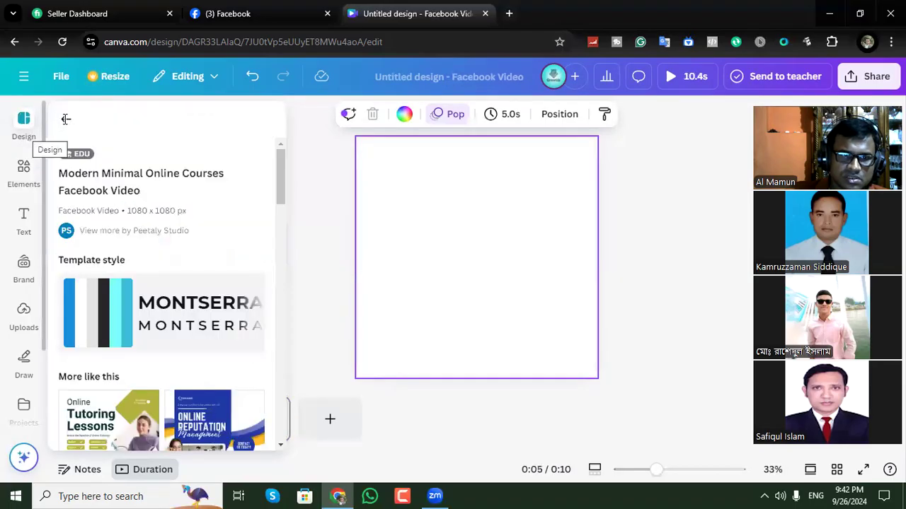
left_click(66, 119)
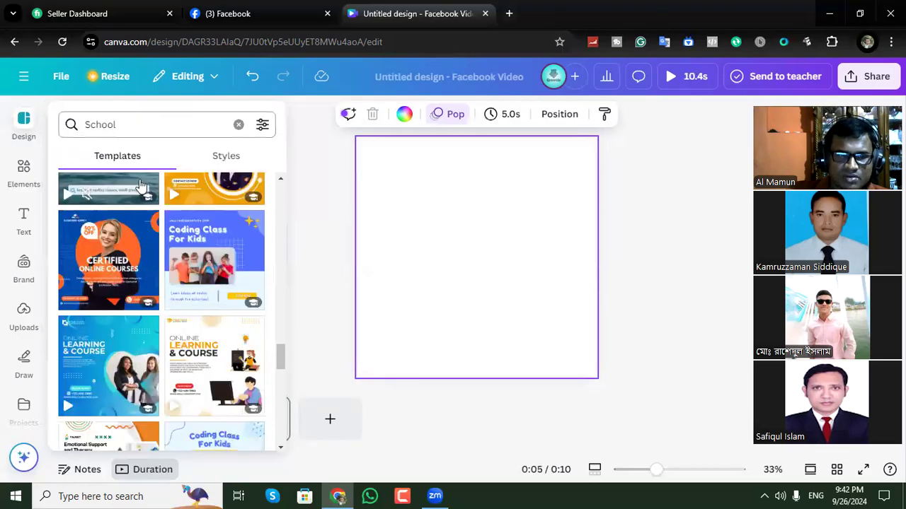
Apply the colorful "Back to School 50% off" template to the second page.
scroll(231, 274, "up", 2)
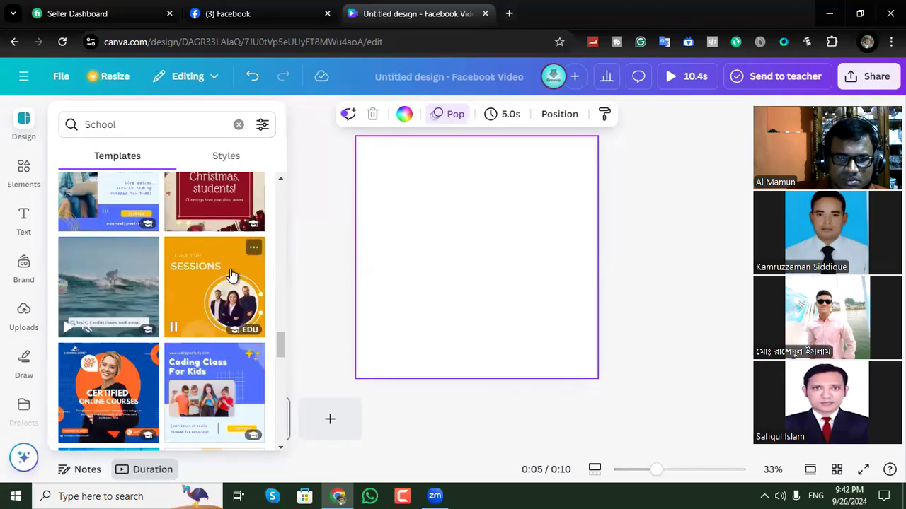
scroll(183, 262, "up", 3)
scroll(182, 265, "down", 5)
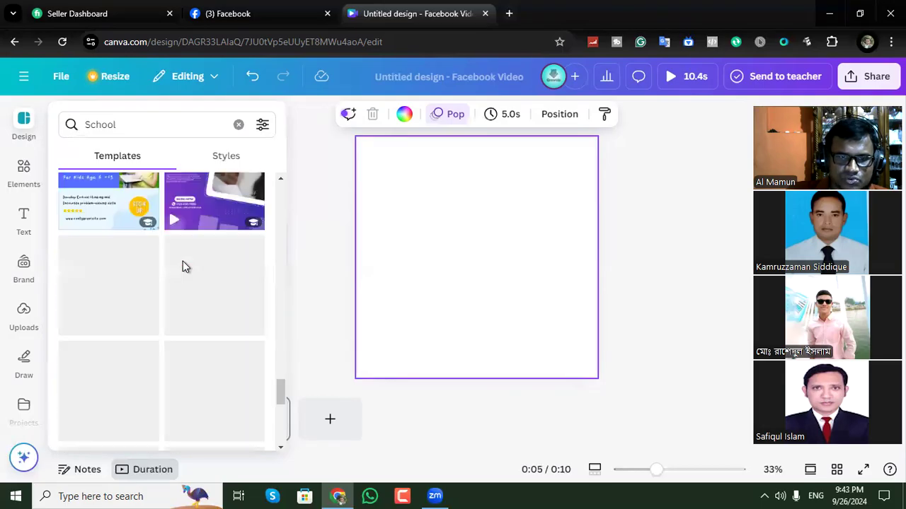
left_click(221, 157)
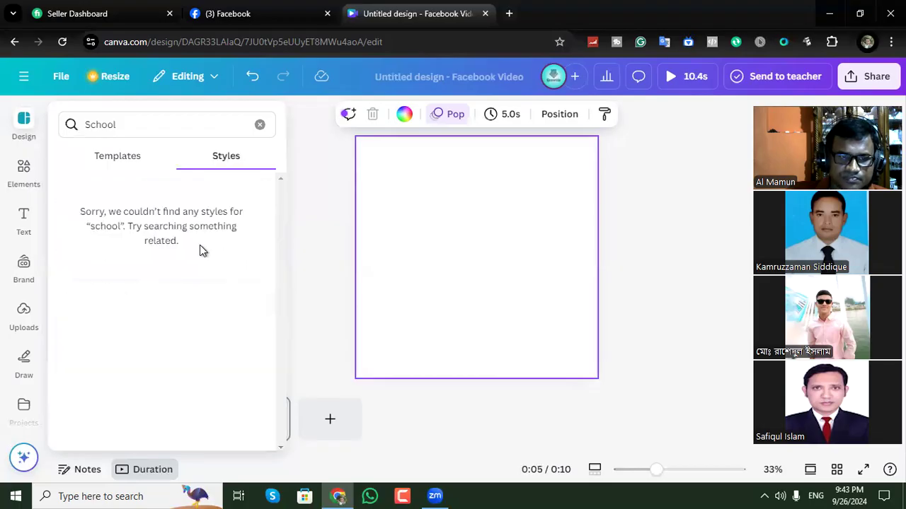
left_click(111, 156)
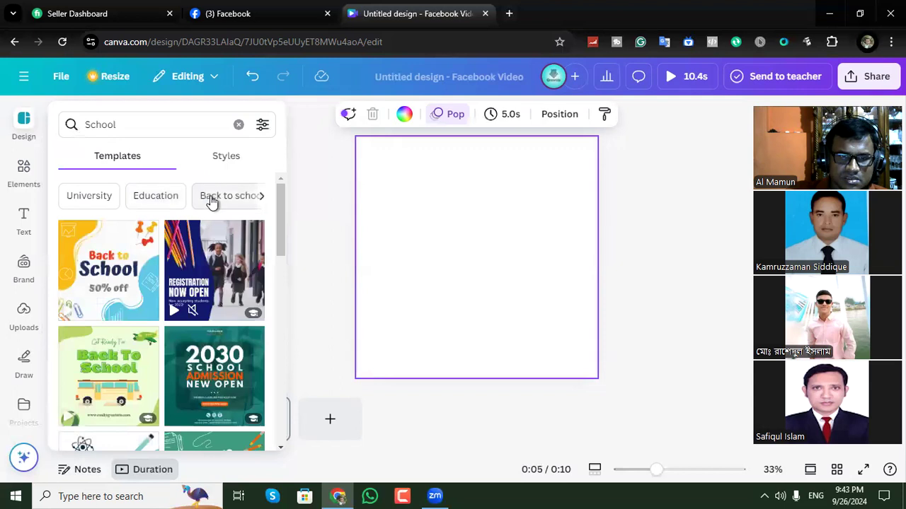
left_click(92, 281)
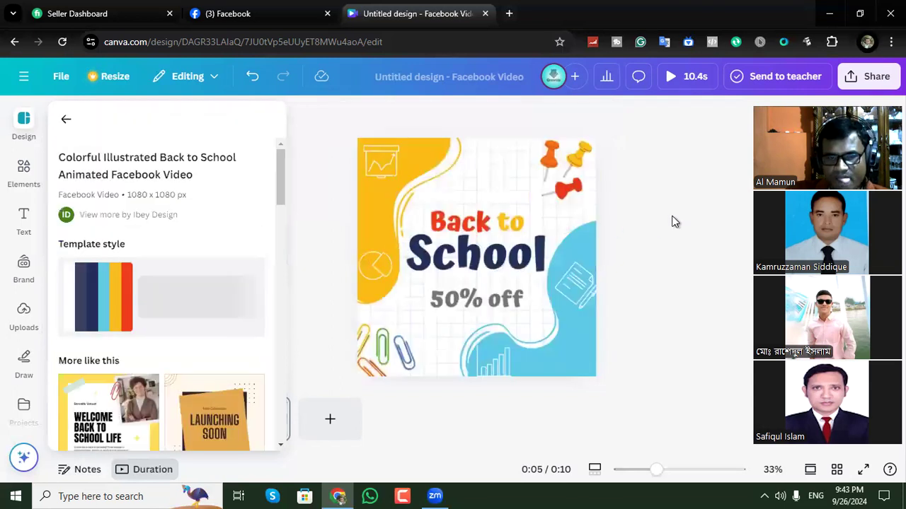
Add a third page and apply the yellow "Welcome Back to School Life" template to it.
left_click(333, 424)
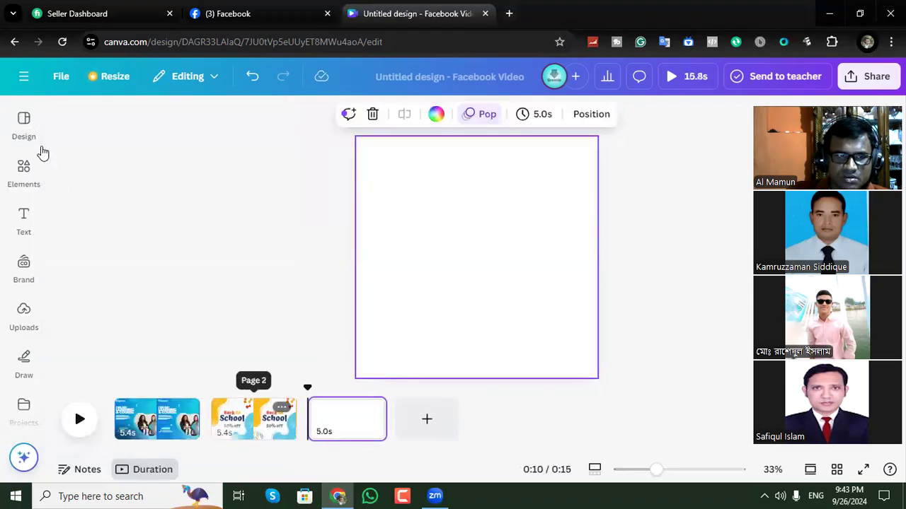
left_click(24, 131)
left_click(65, 115)
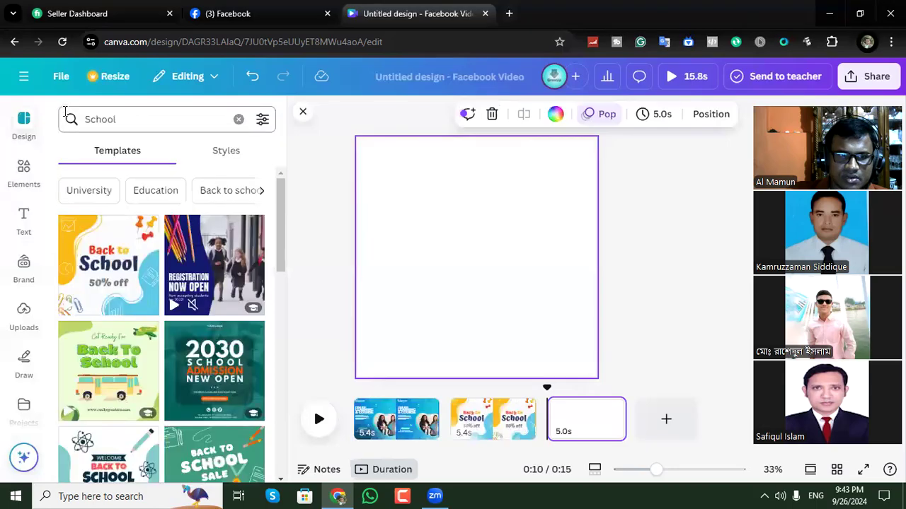
scroll(205, 298, "down", 5)
scroll(213, 315, "up", 2)
left_click(212, 315)
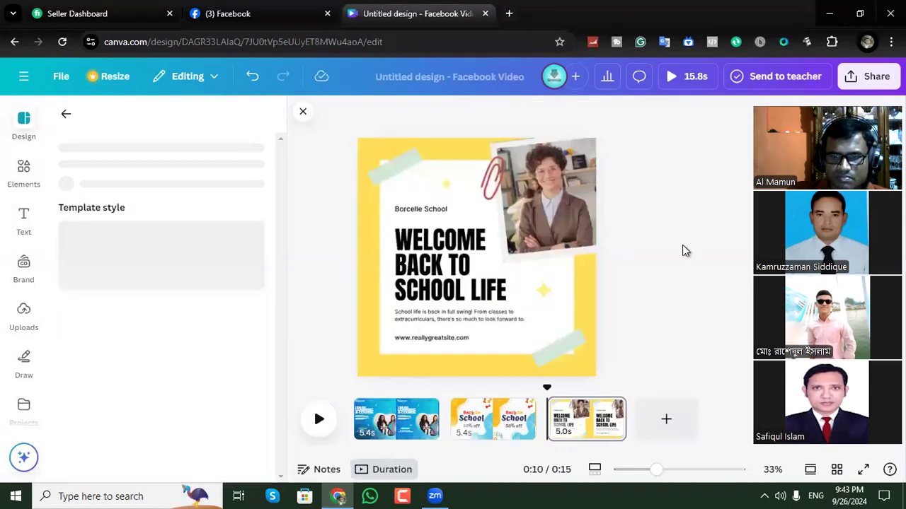
Add a fourth page and apply the light green "Back To School – Now Open For Registration!" template from the School results to it.
left_click(663, 421)
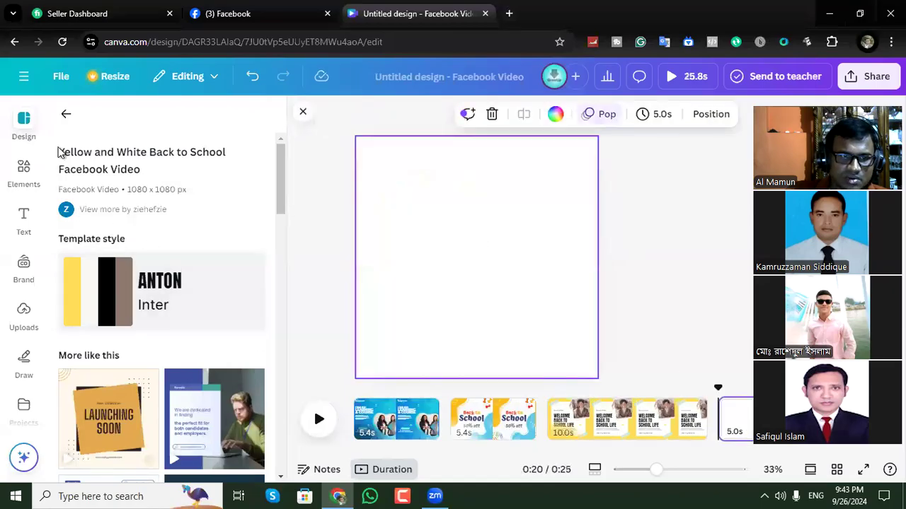
left_click(66, 114)
scroll(167, 262, "down", 8)
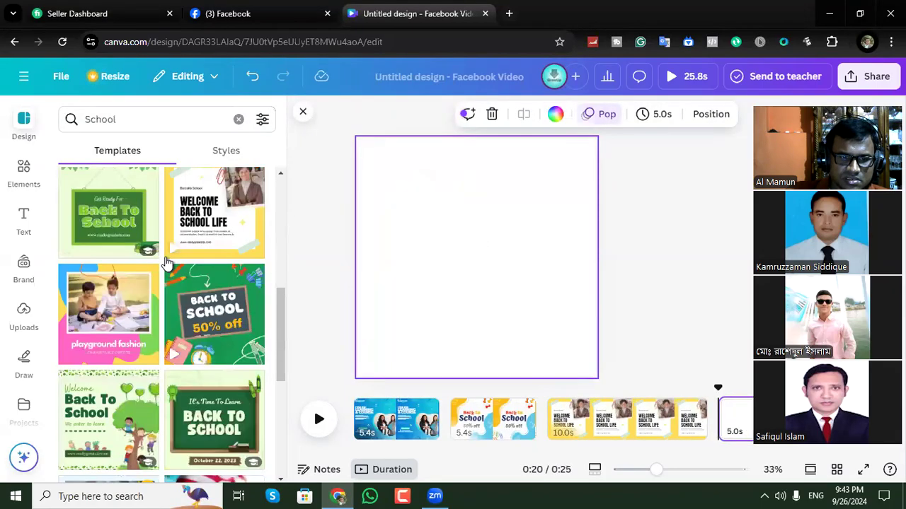
scroll(167, 262, "down", 4)
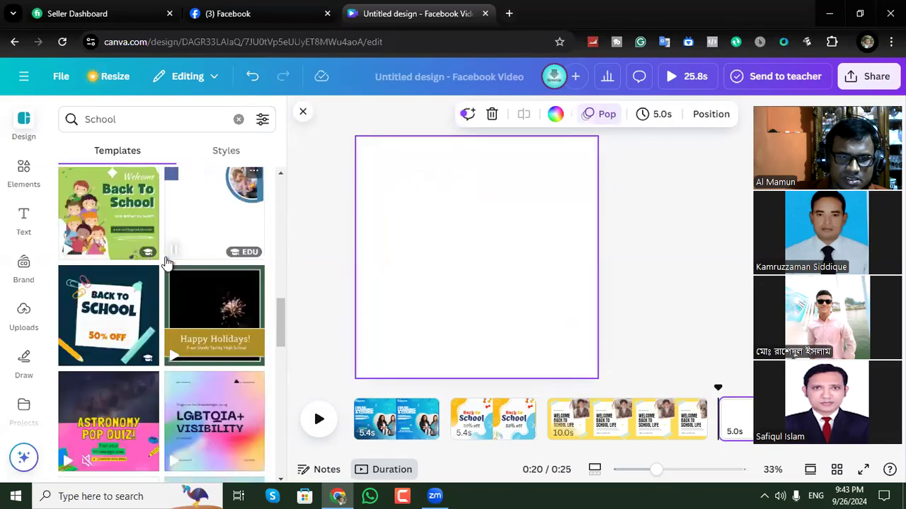
scroll(167, 261, "up", 2)
scroll(167, 262, "down", 2)
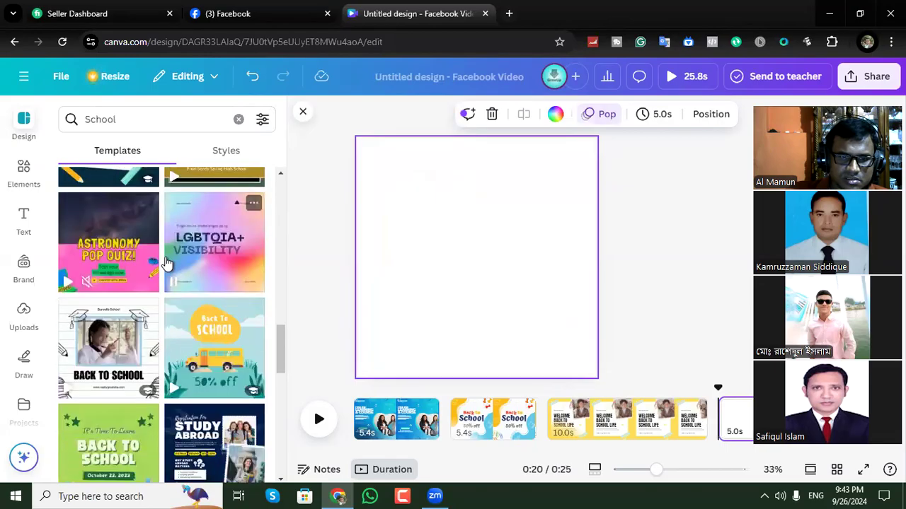
scroll(167, 263, "down", 3)
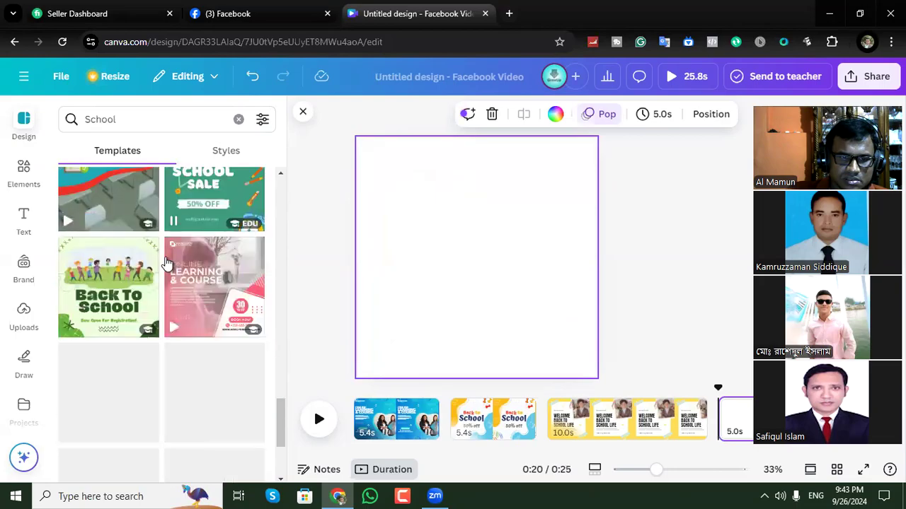
left_click(102, 263)
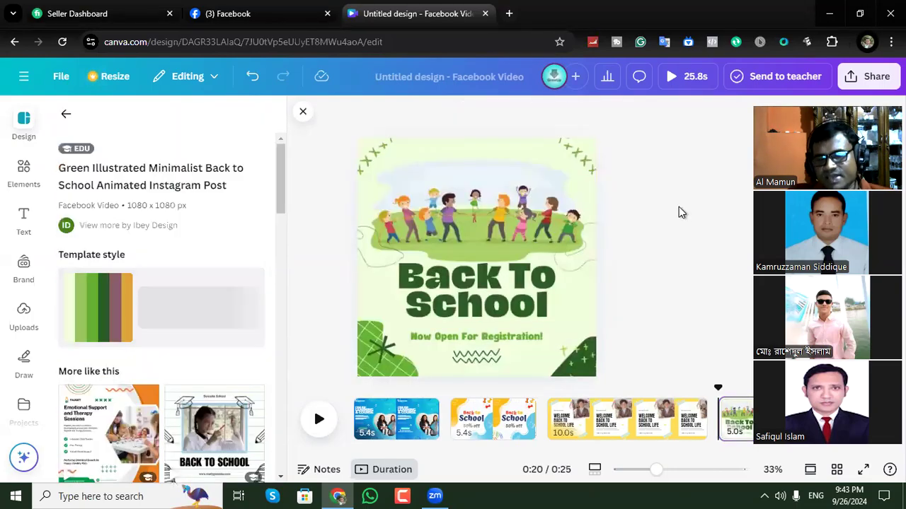
left_click(430, 371)
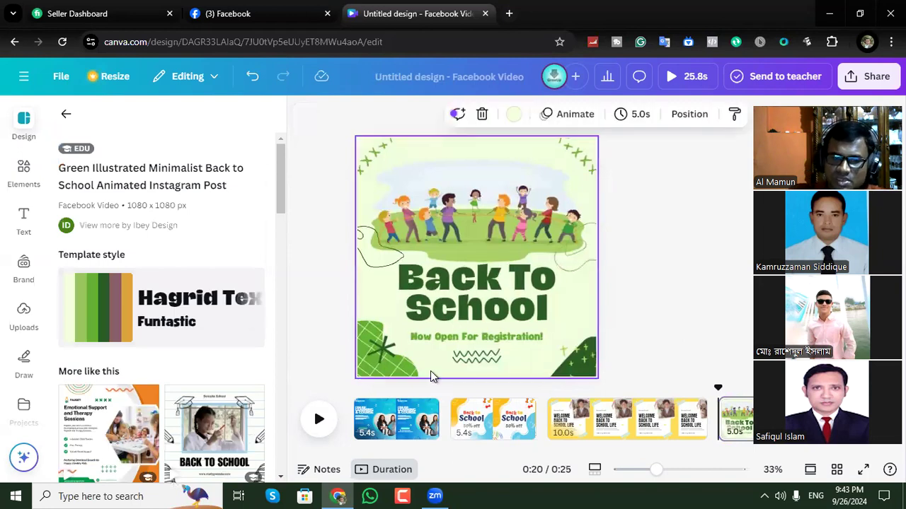
On the first page, replace the heading word "ONLINE" with "GROWUP".
left_click(395, 430)
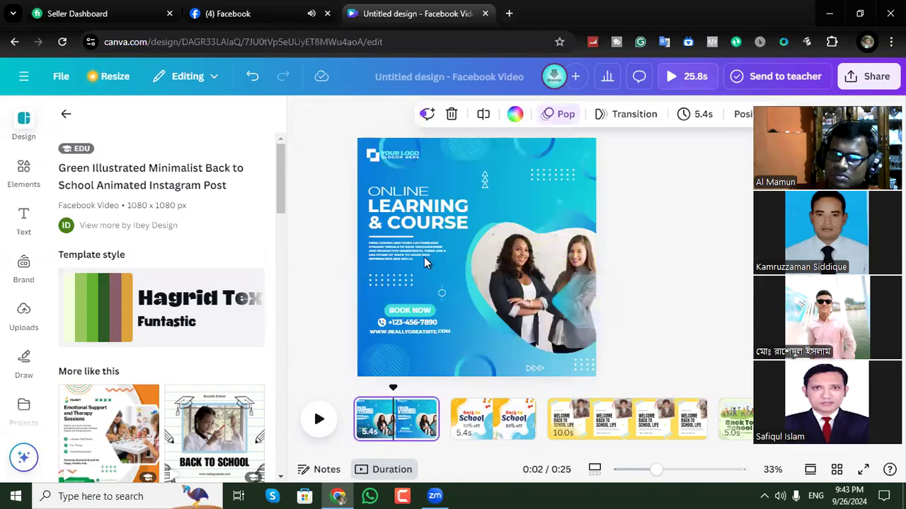
left_click(407, 198)
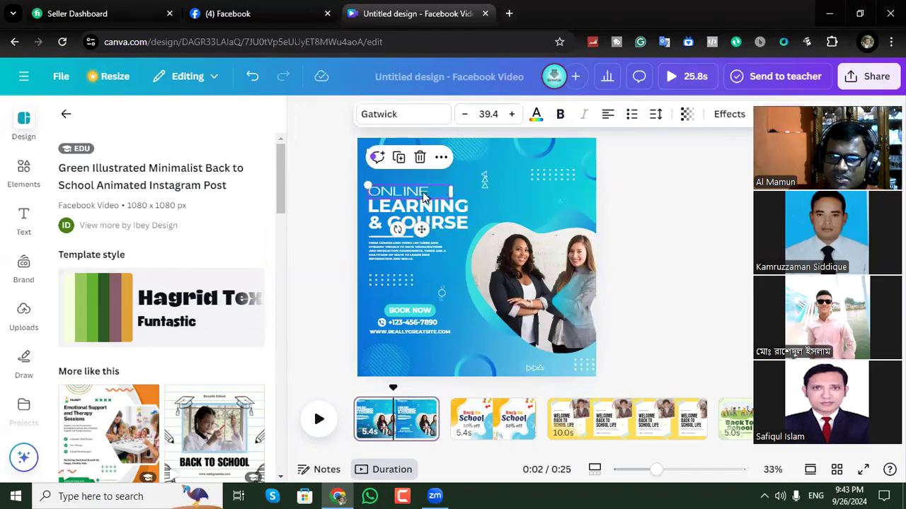
double_click(425, 192)
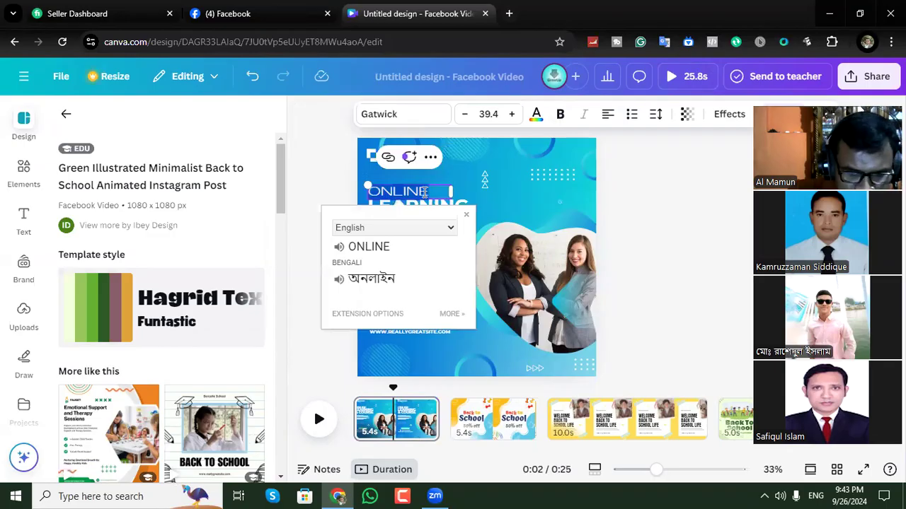
type("GROW")
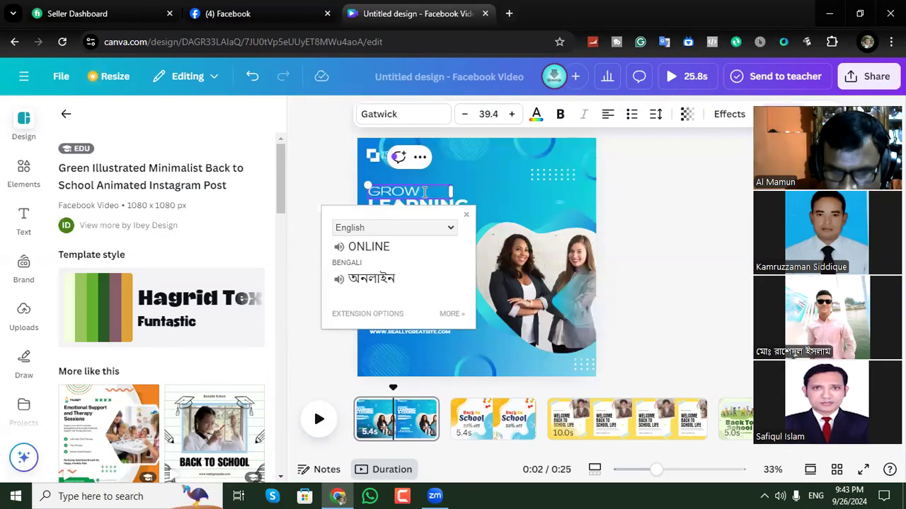
type(" UP")
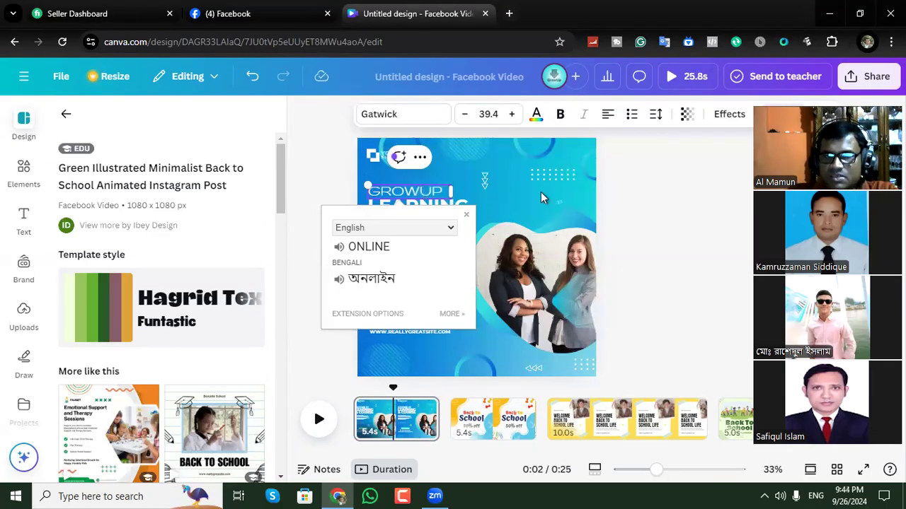
left_click(631, 177)
Replace the heading line "LEARNING" with "30 DYAS".
double_click(426, 207)
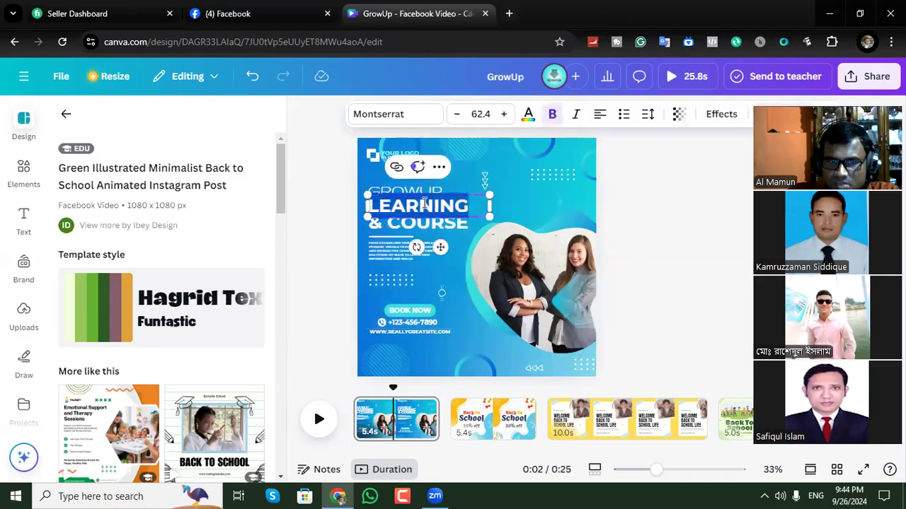
type("BO")
type(" DYAS")
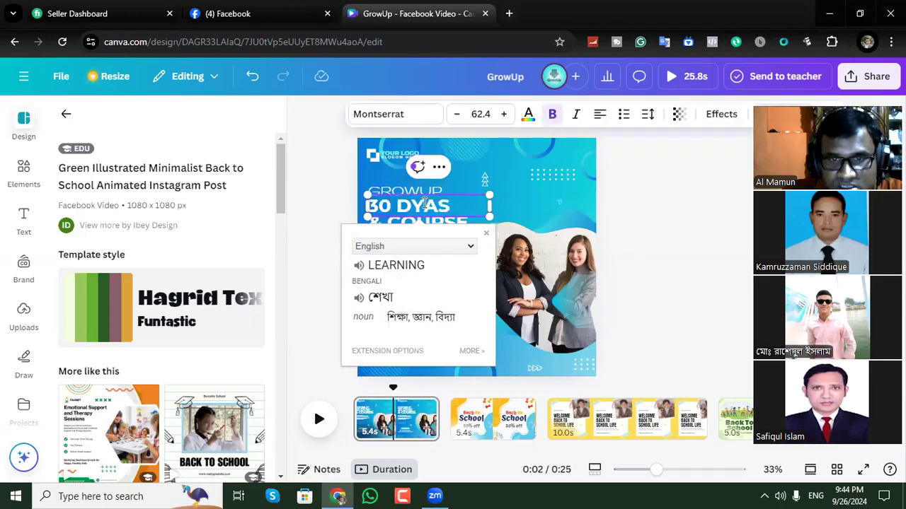
left_click(658, 174)
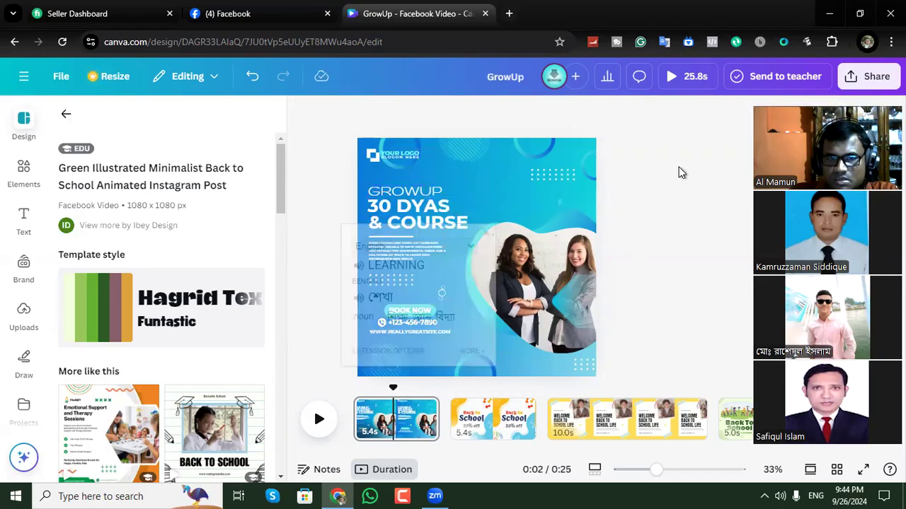
Replace the heading line "& COURSE" with "CHALLENGE".
left_click(420, 225)
double_click(419, 225)
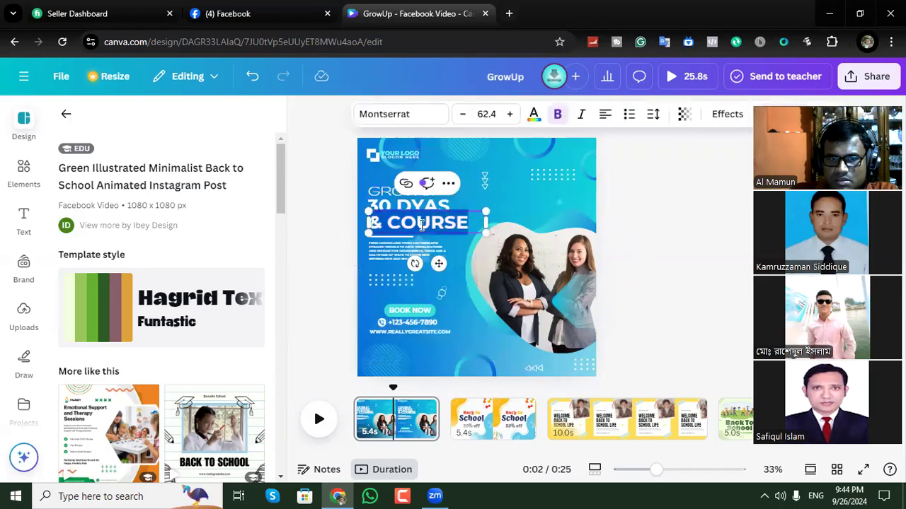
type("C")
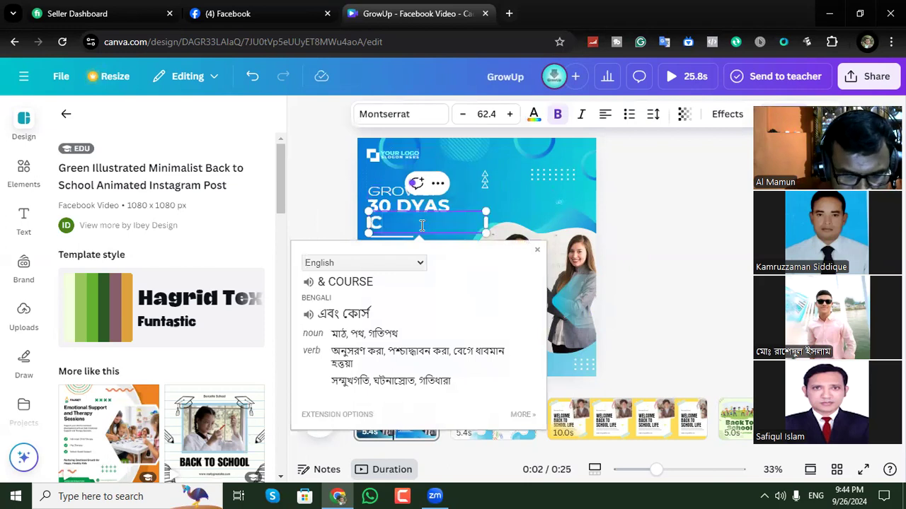
type("HALLENG")
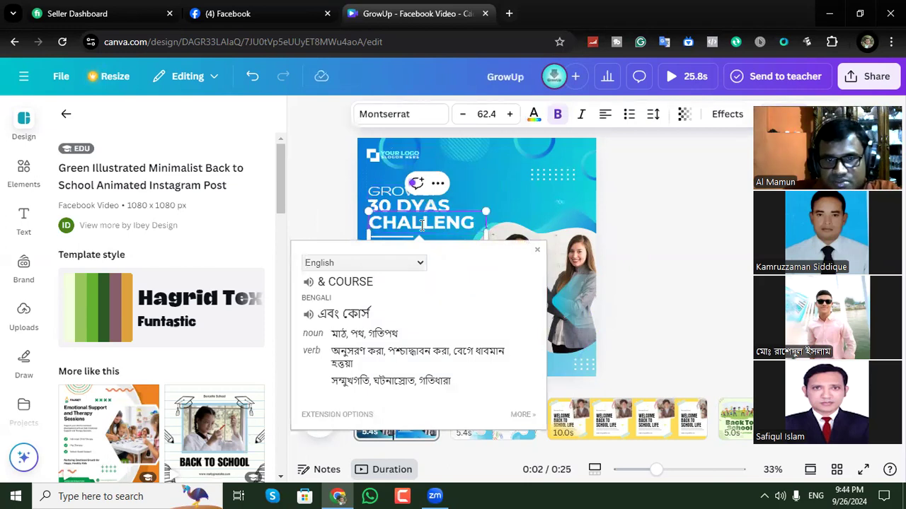
left_click(677, 219)
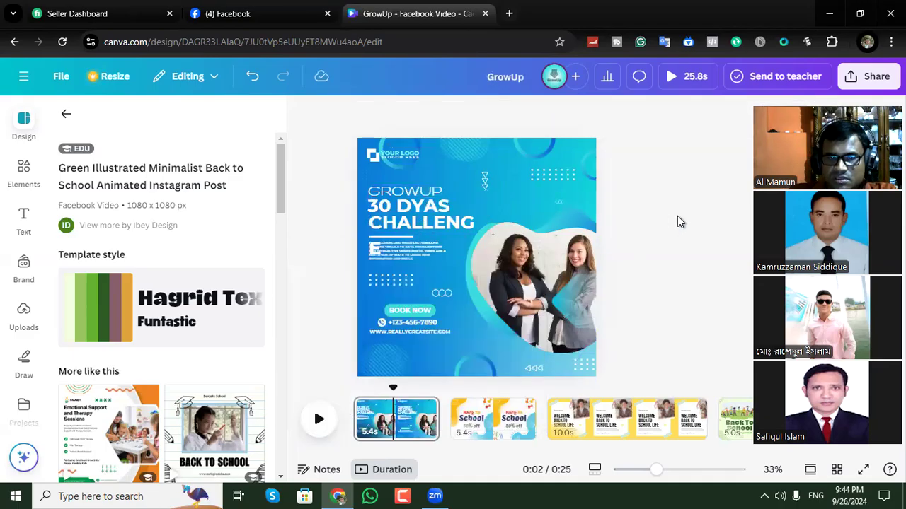
Widen the "CHALLENGE" text box to about 908 so that the word fits on one line.
left_click(368, 256)
left_click_drag(361, 258, 397, 248)
left_click_drag(482, 232, 583, 235)
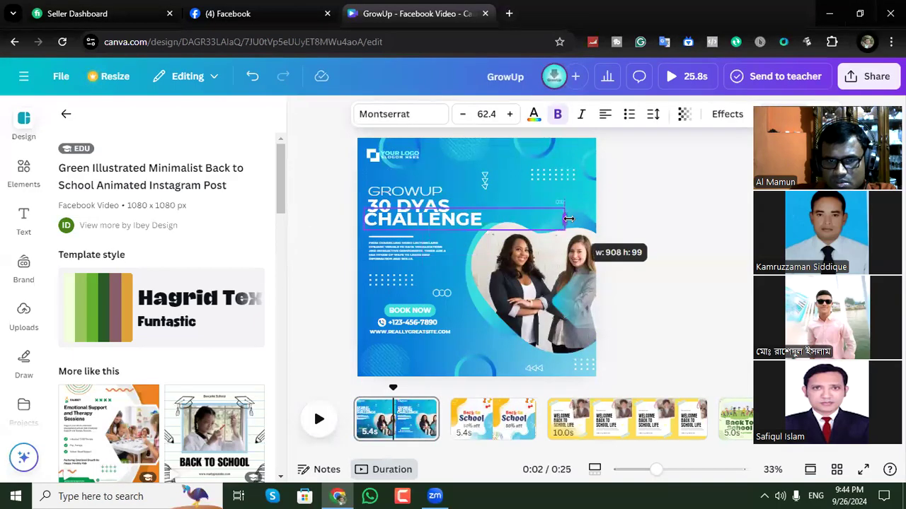
left_click(618, 215)
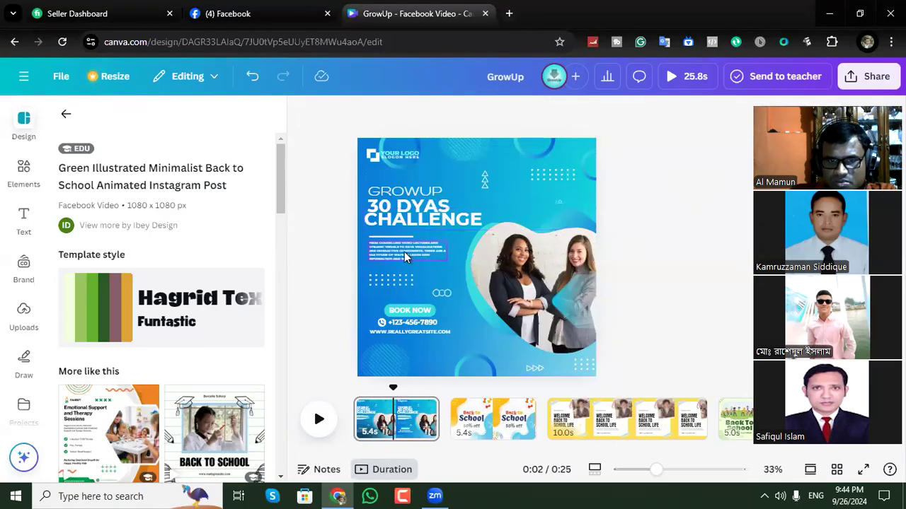
Move the small description paragraph and the dot pattern beneath it off the page, and lower "CHALLENGE" slightly.
left_click_drag(405, 258, 230, 275)
left_click_drag(446, 218, 446, 225)
left_click(667, 230)
left_click_drag(392, 280, 318, 303)
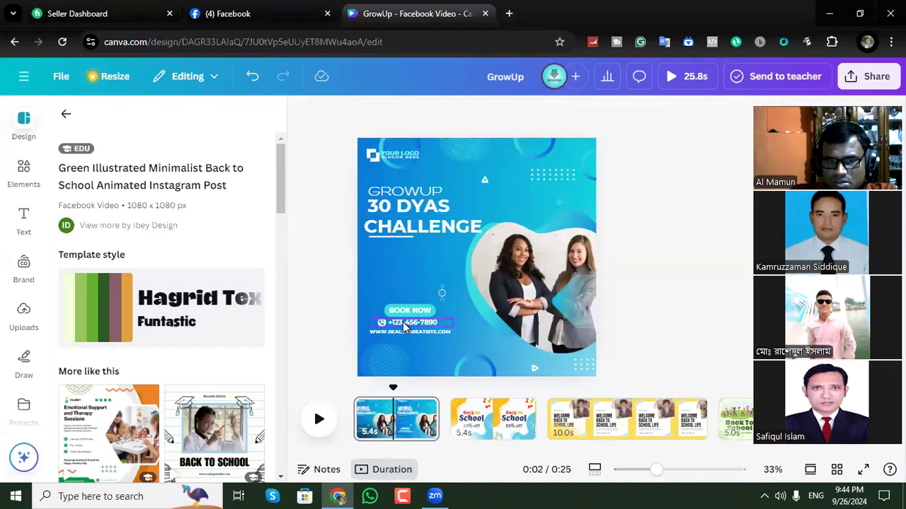
left_click(410, 228)
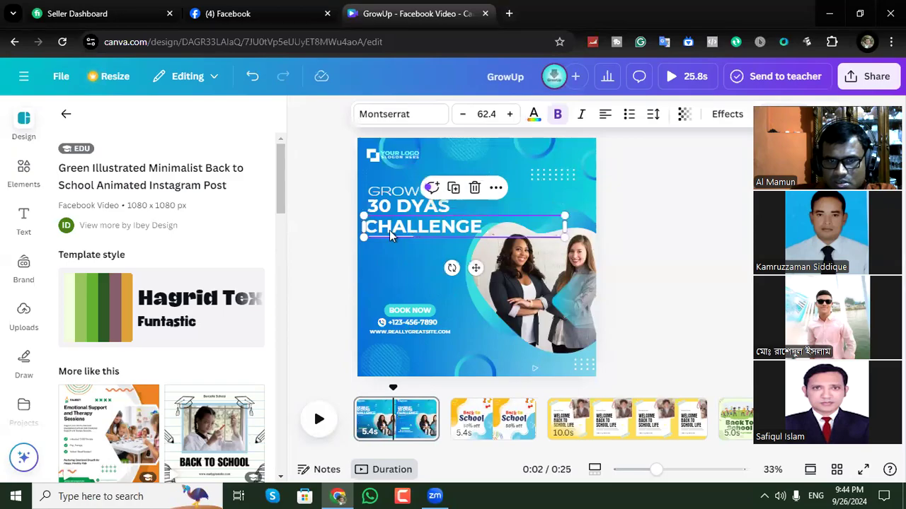
double_click(447, 229)
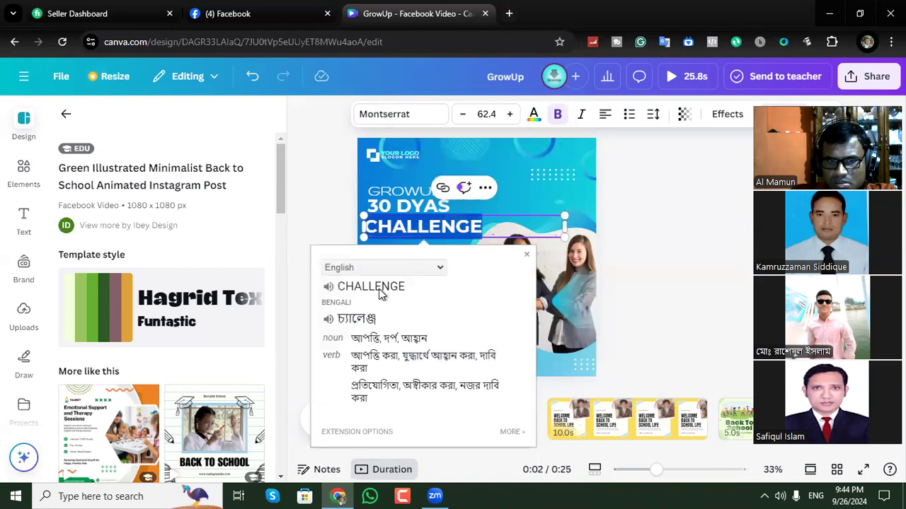
left_click(380, 291)
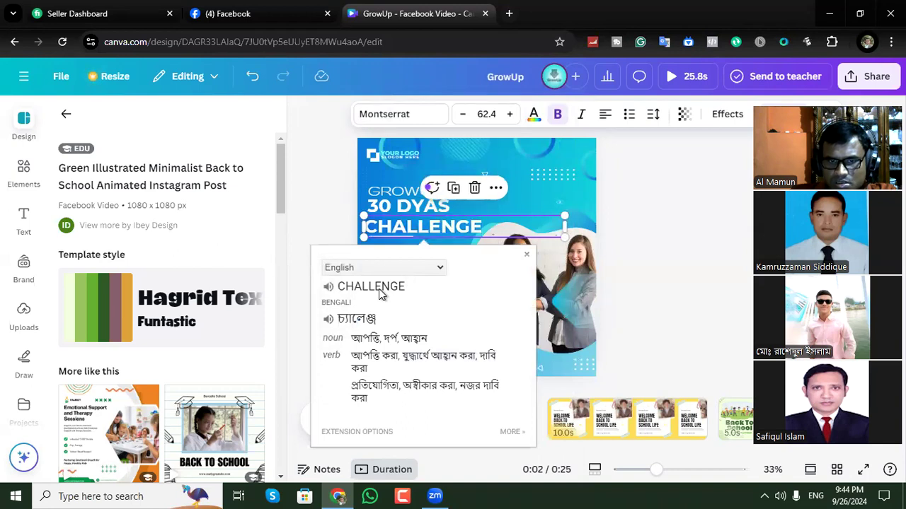
left_click(682, 221)
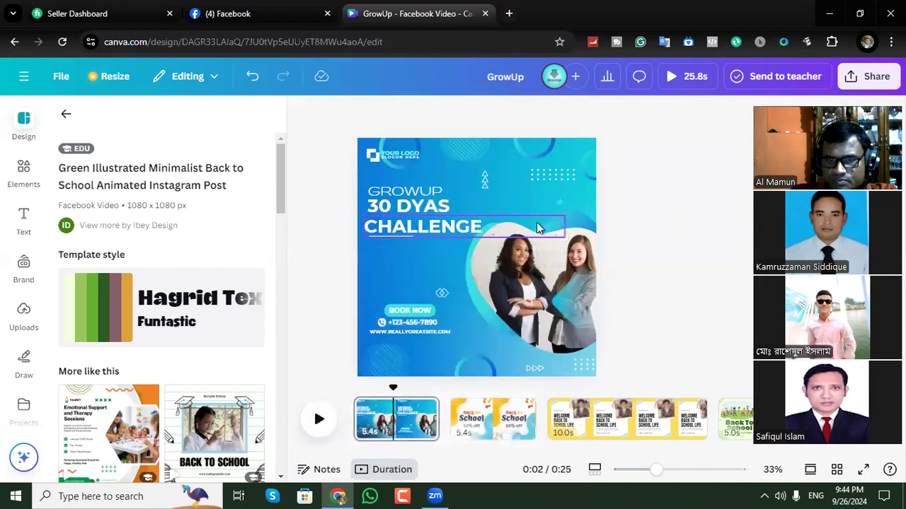
Shrink the "CHALLENGE" text to size 56.1 and enlarge the "GROWUP" heading above it.
left_click(540, 227)
left_click_drag(564, 216, 477, 210)
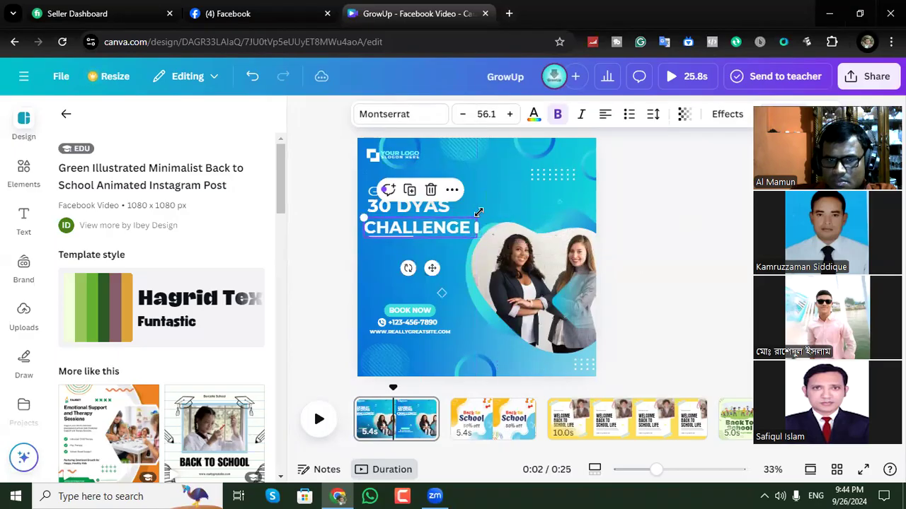
left_click(641, 192)
left_click(428, 196)
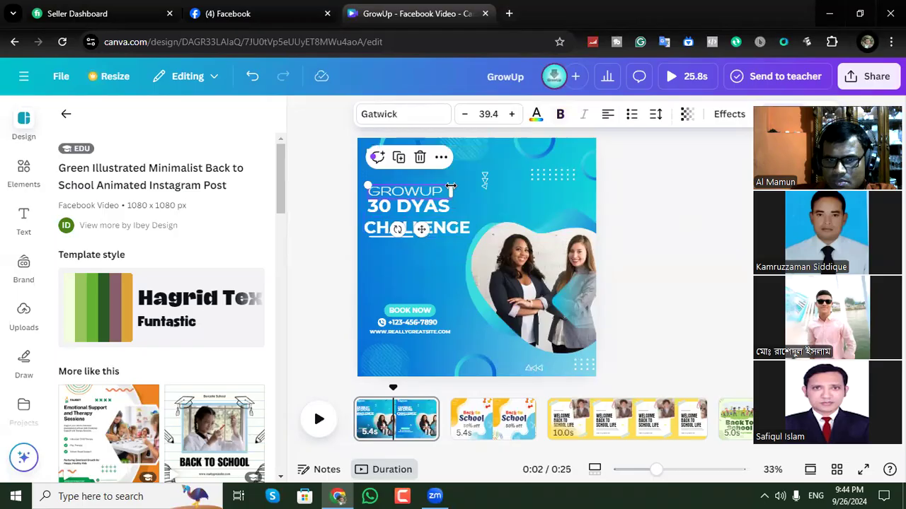
left_click_drag(456, 180, 503, 167)
left_click(692, 159)
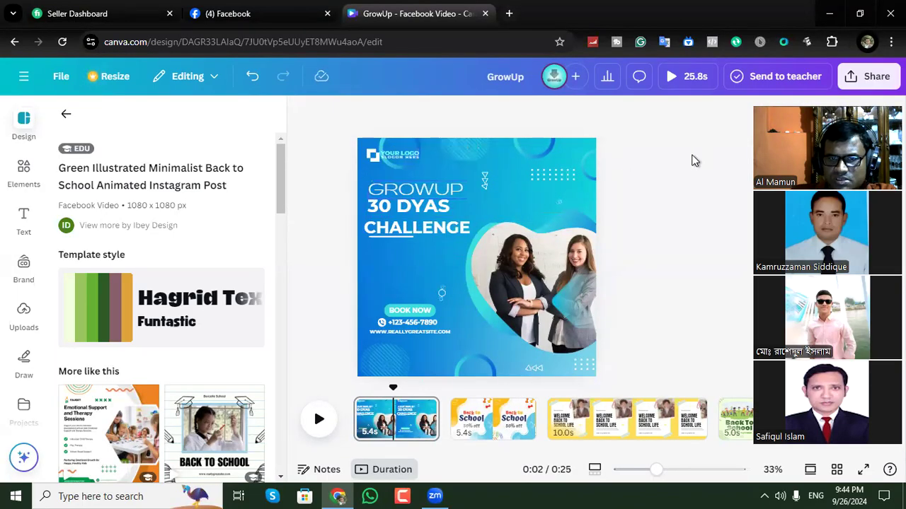
Move the "30 DYAS" line slightly down, away from "GROWUP", and narrow its text box to fit the words.
left_click(429, 211)
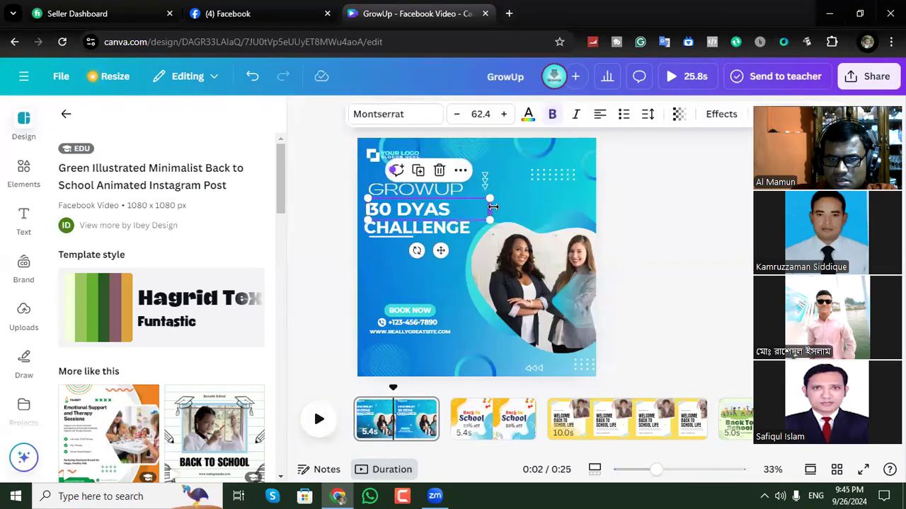
left_click_drag(493, 207, 462, 207)
left_click(707, 210)
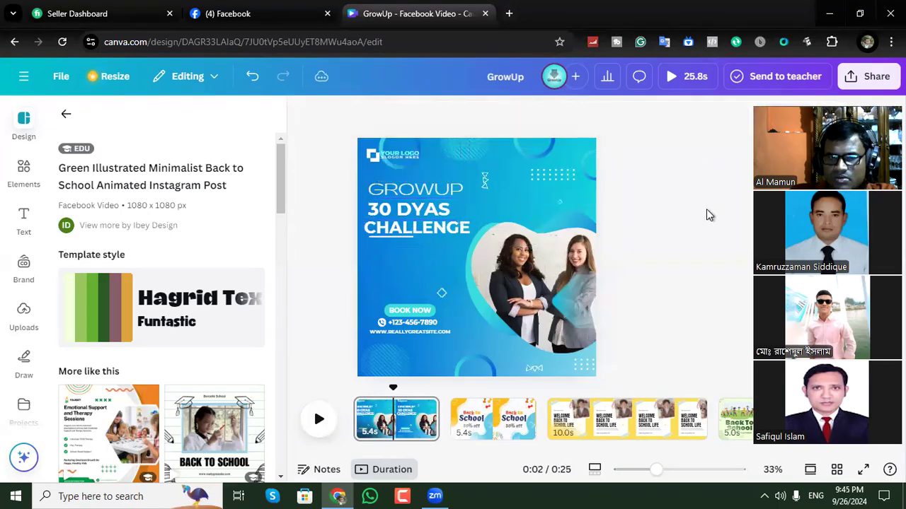
Move the white line under "CHALLENGE" off the page and place "CHALLENGE" clear below "30 DYAS".
left_click(386, 238)
left_click_drag(393, 239, 313, 241)
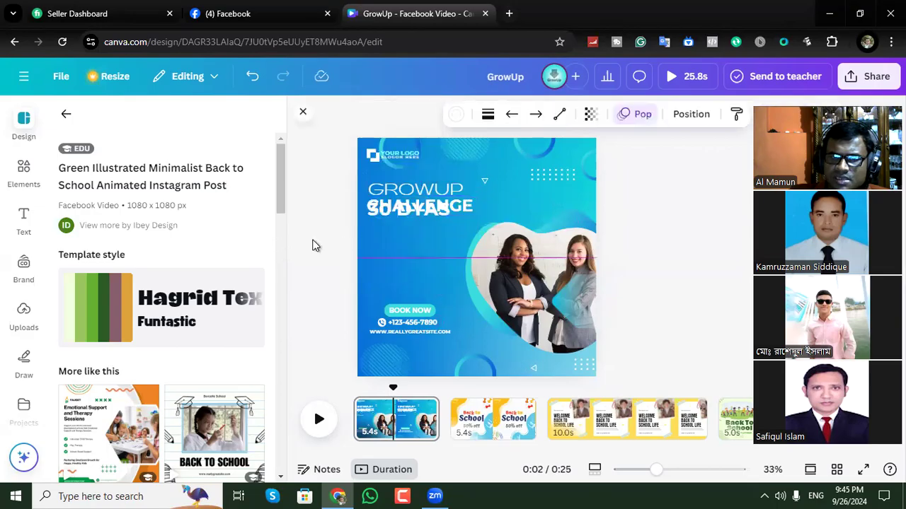
left_click_drag(433, 212, 431, 238)
left_click(297, 208)
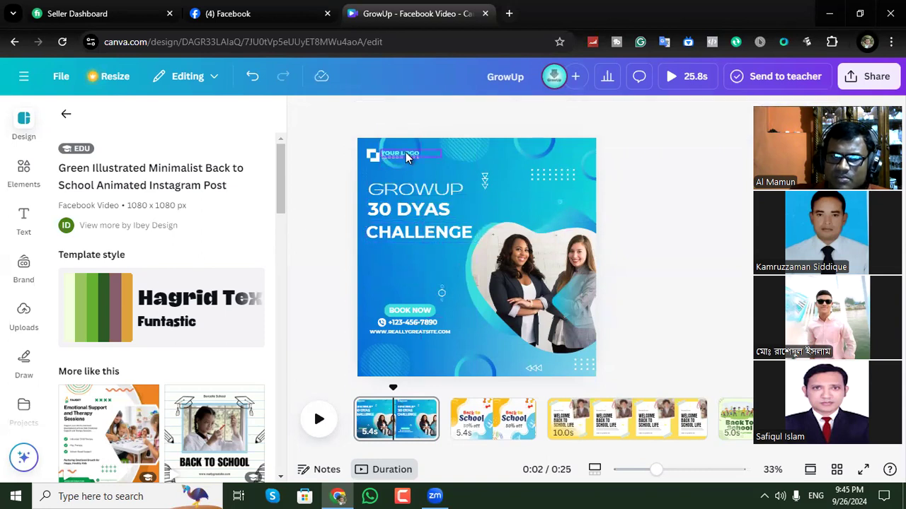
Replace the "YOUR LOGO" text beside the logo mark with "G".
left_click(407, 156)
double_click(407, 153)
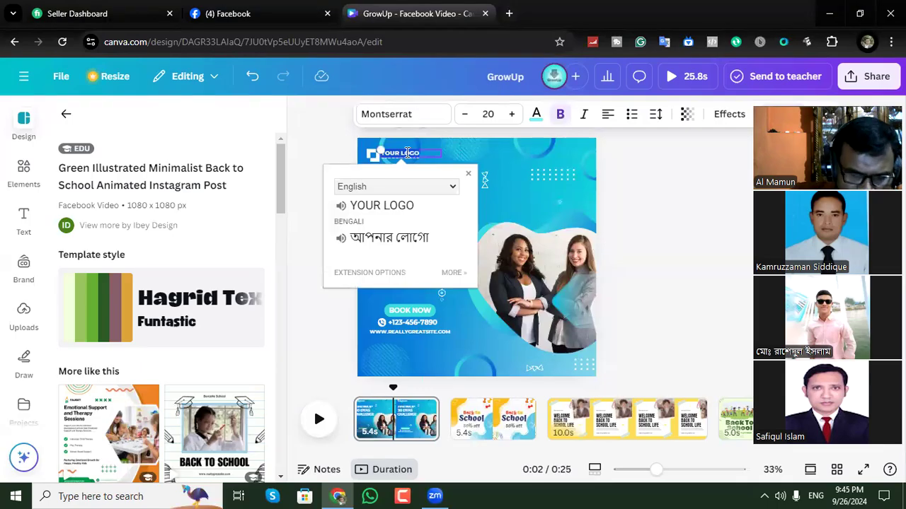
key("BackSpace")
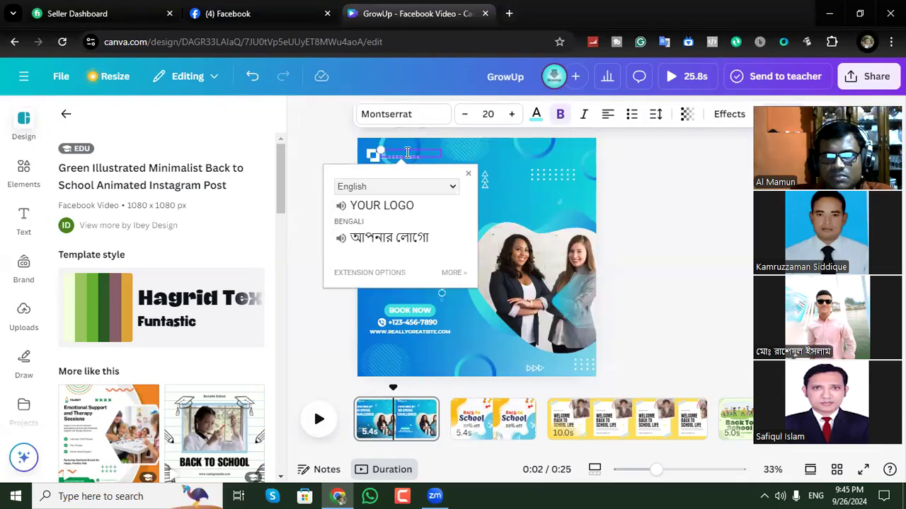
left_click(304, 160)
left_click_drag(409, 156, 287, 177)
left_click(391, 154)
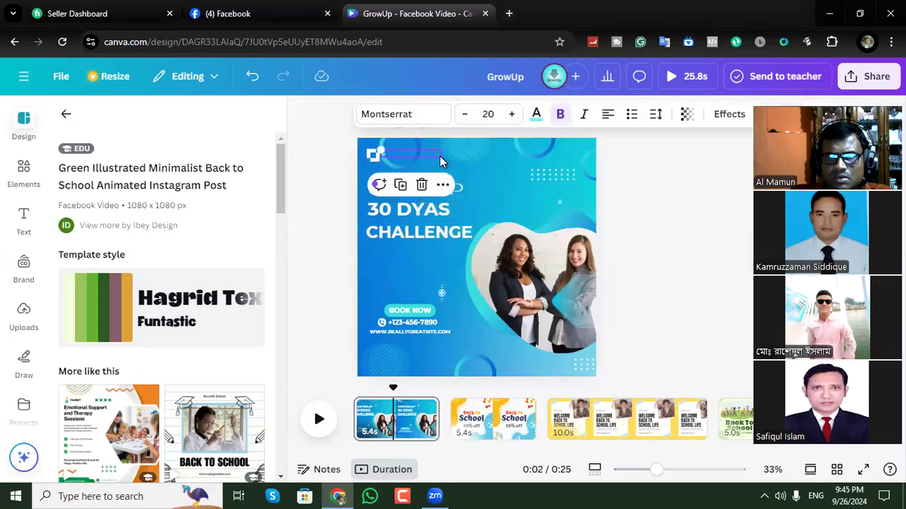
left_click_drag(440, 160, 501, 159)
left_click_drag(399, 148, 390, 151)
left_click(316, 167)
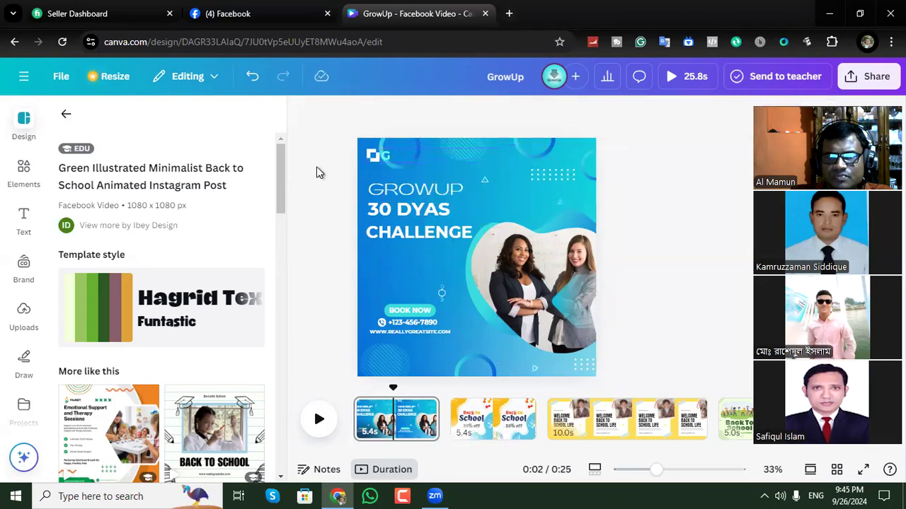
Replace the sample phone number under "BOOK NOW" with the contact's phone number.
left_click(416, 324)
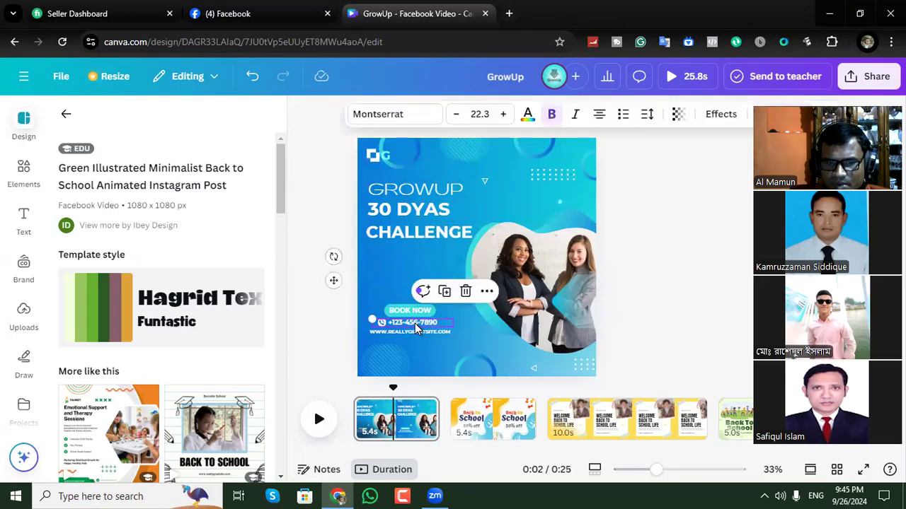
left_click(330, 313)
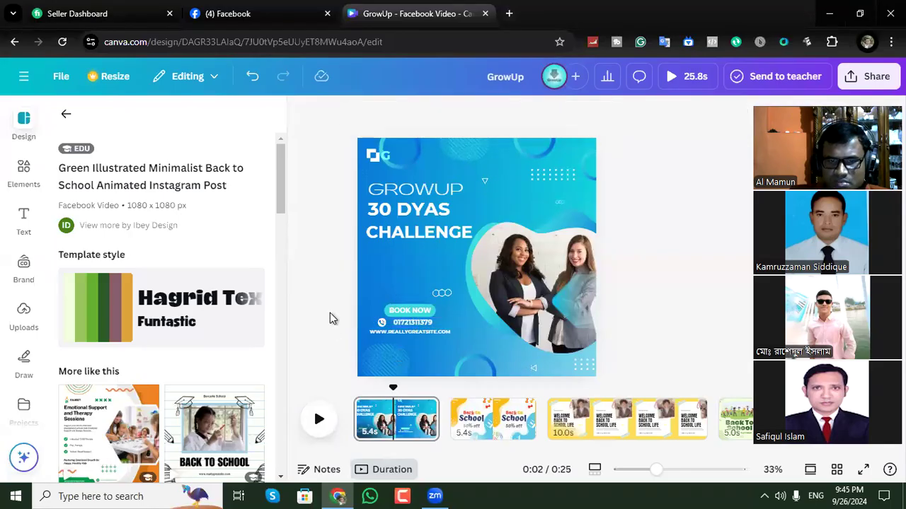
left_click(421, 332)
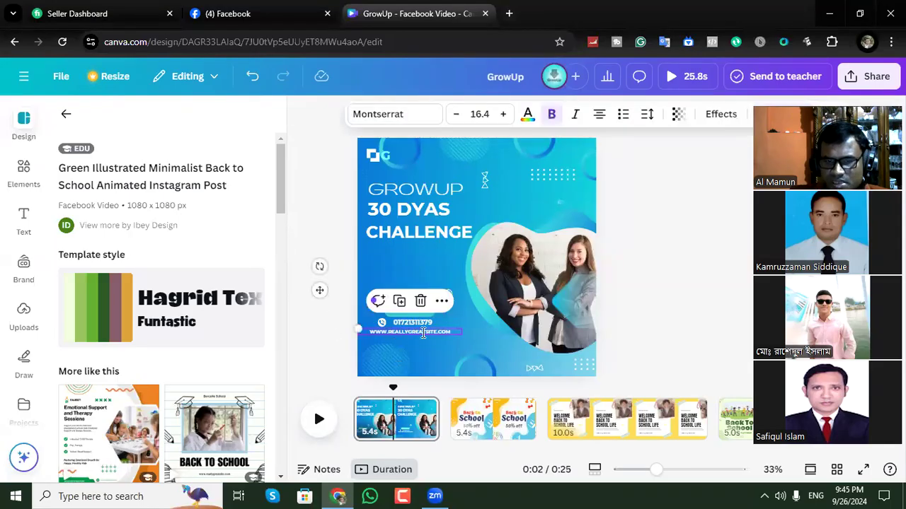
double_click(423, 332)
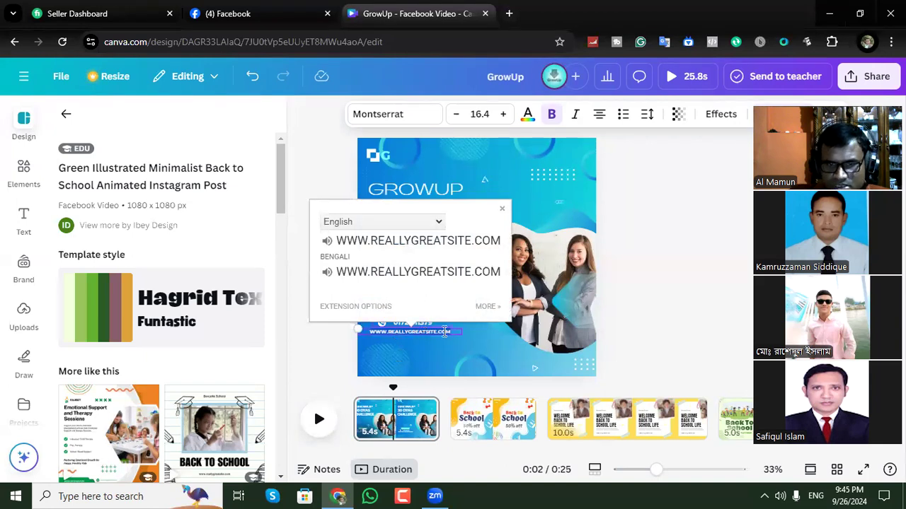
left_click(436, 334)
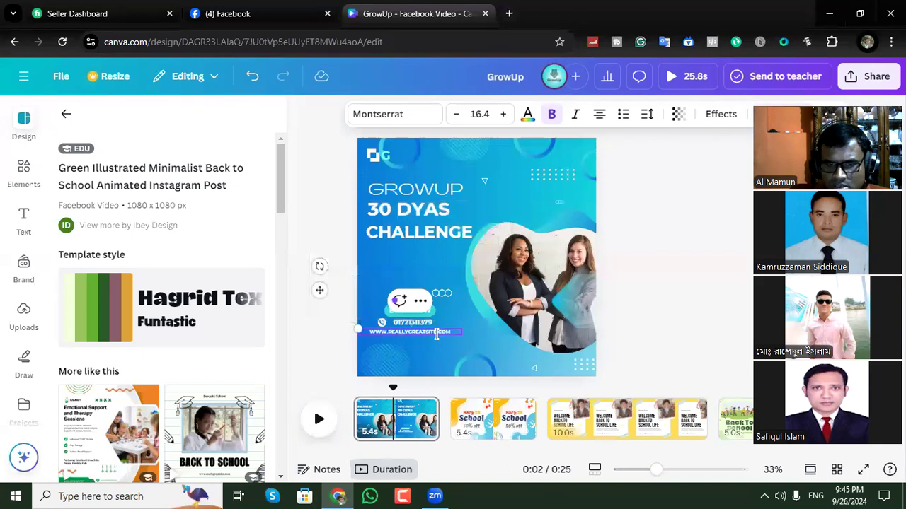
key("BackSpace")
key("BackSpace")
key("BackSpace")
key("BackSpace")
key("BackSpace")
key("BackSpace")
key("BackSpace")
key("BackSpace")
key("BackSpace")
key("BackSpace")
key("BackSpace")
key("BackSpace")
key("BackSpace")
key("BackSpace")
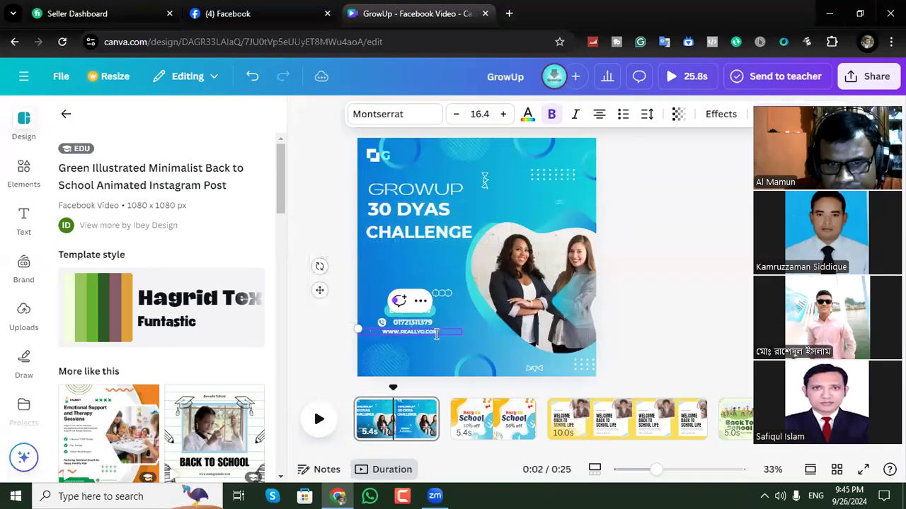
key("BackSpace")
key("BackSpace")
type("growupitcenterr")
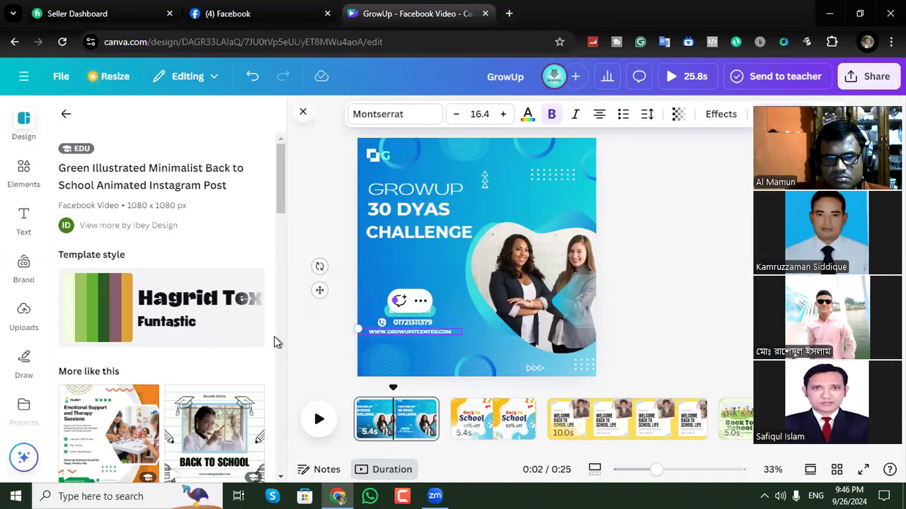
left_click(315, 331)
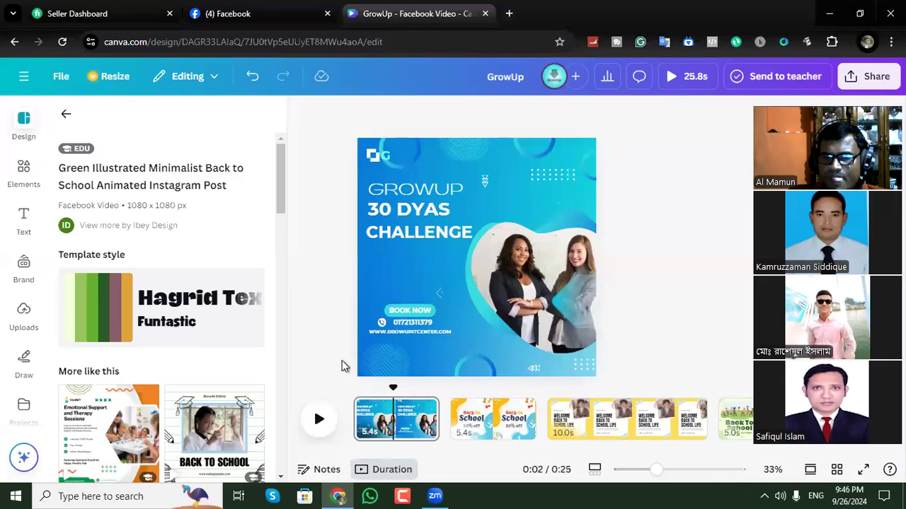
Open the second page and delete all of the "Back to" text above "School".
left_click(495, 435)
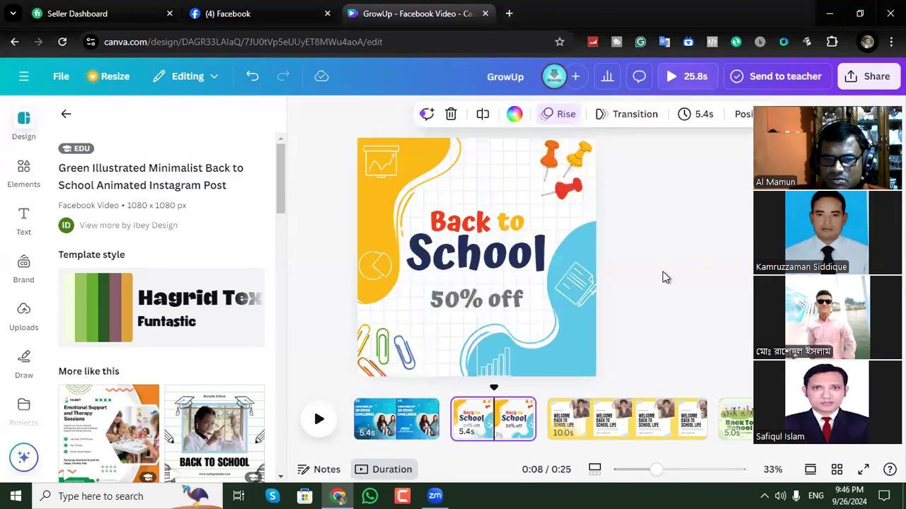
left_click(474, 225)
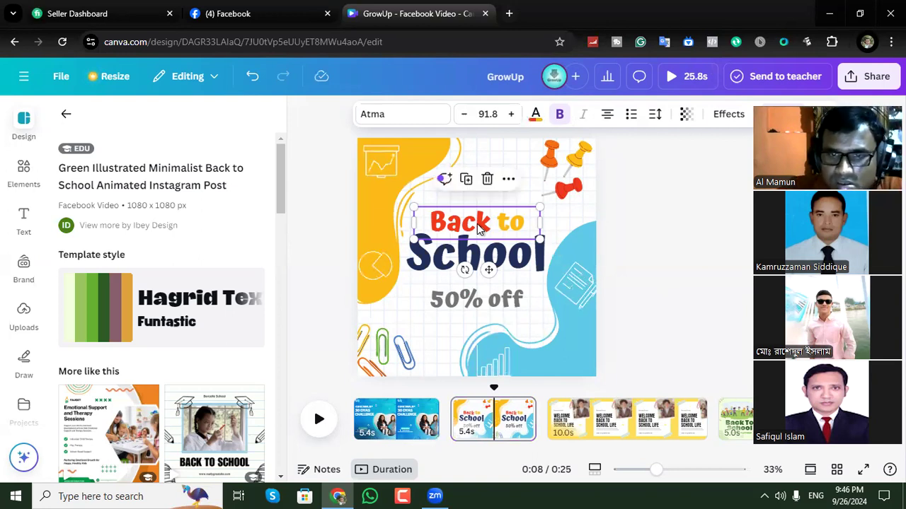
double_click(478, 226)
left_click(524, 226)
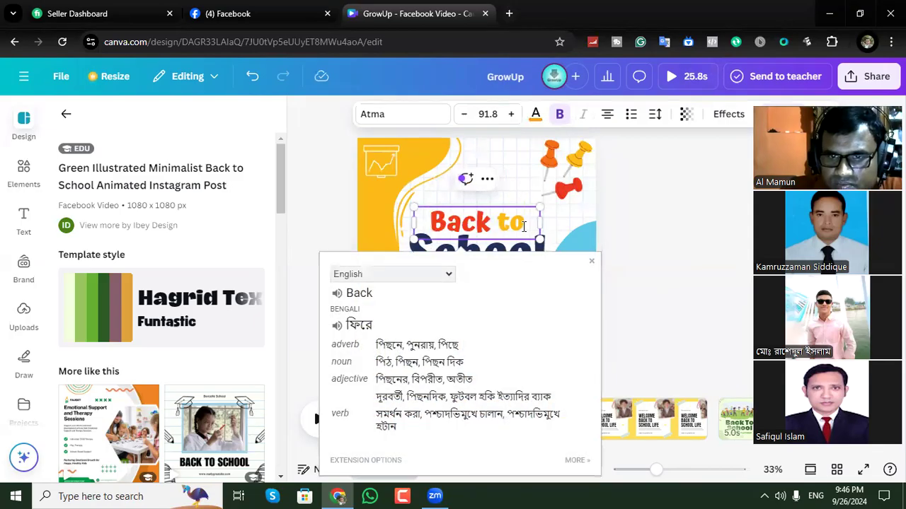
key("BackSpace")
key("BackSpace")
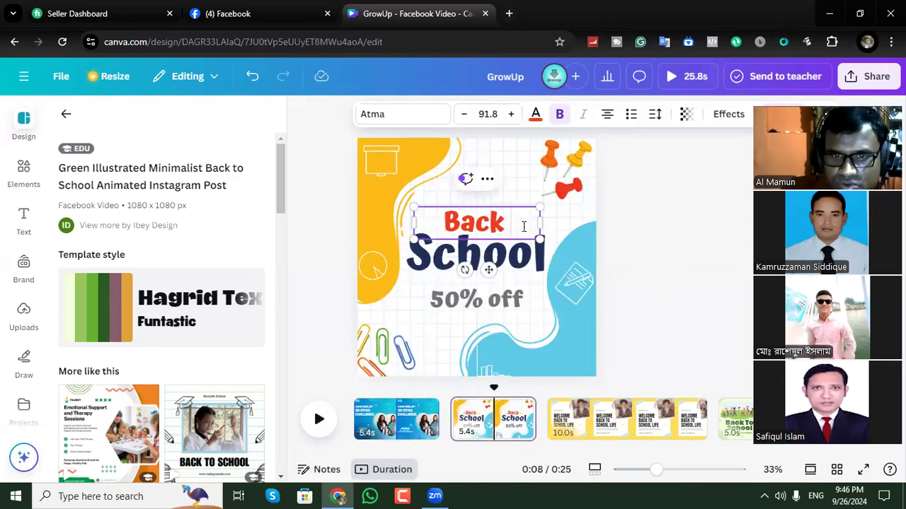
key("BackSpace")
key("BackSpace")
key("BackSpace")
key("BackSpace")
key("BackSpace")
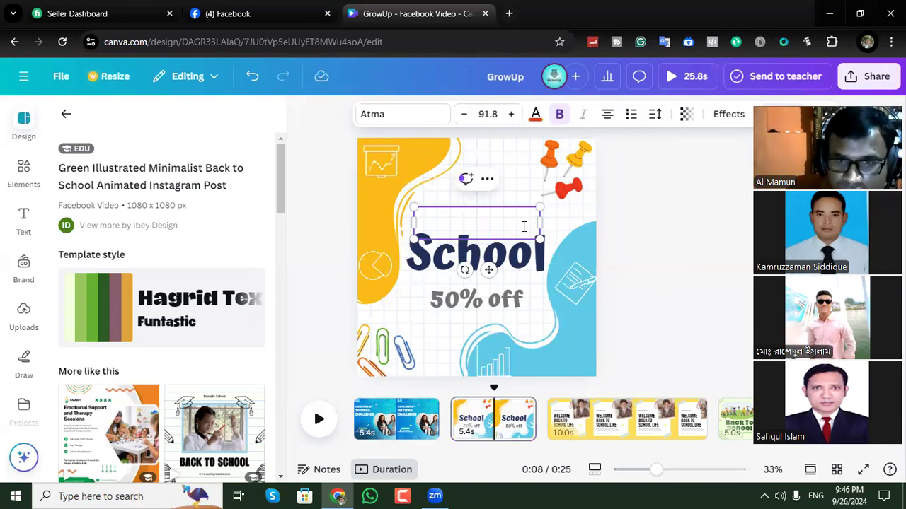
type("n")
key("BackSpace")
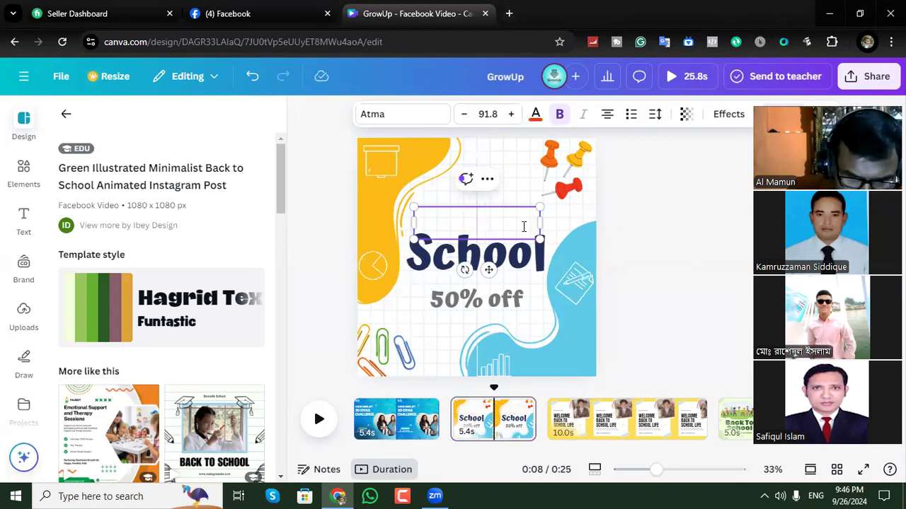
type("n")
key("BackSpace")
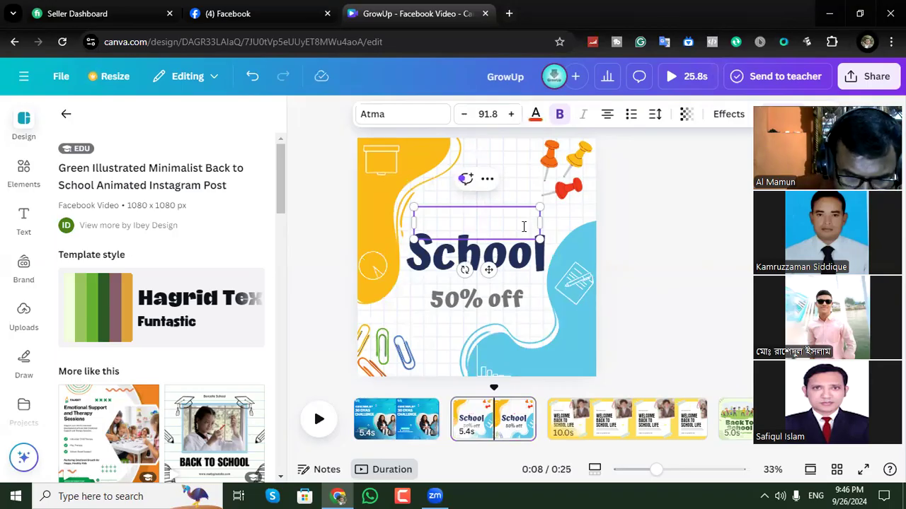
type("n")
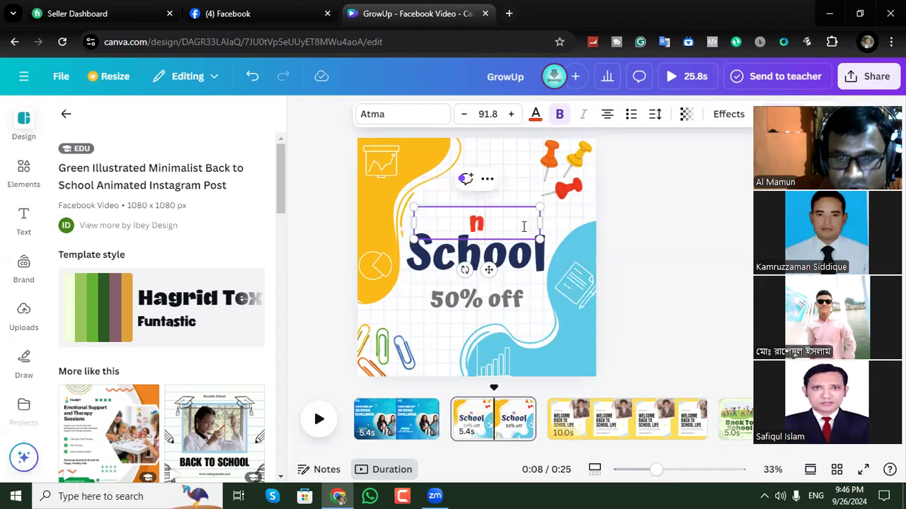
key("BackSpace")
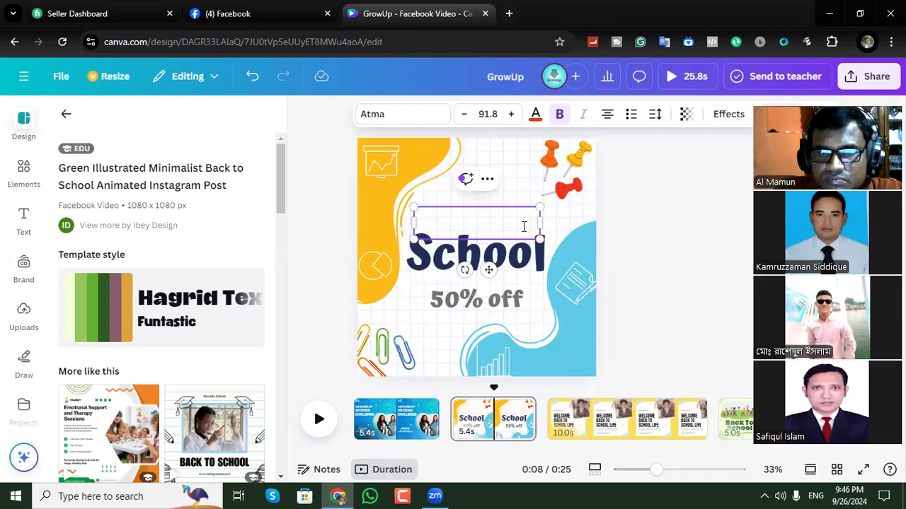
left_click(418, 118)
left_click(720, 241)
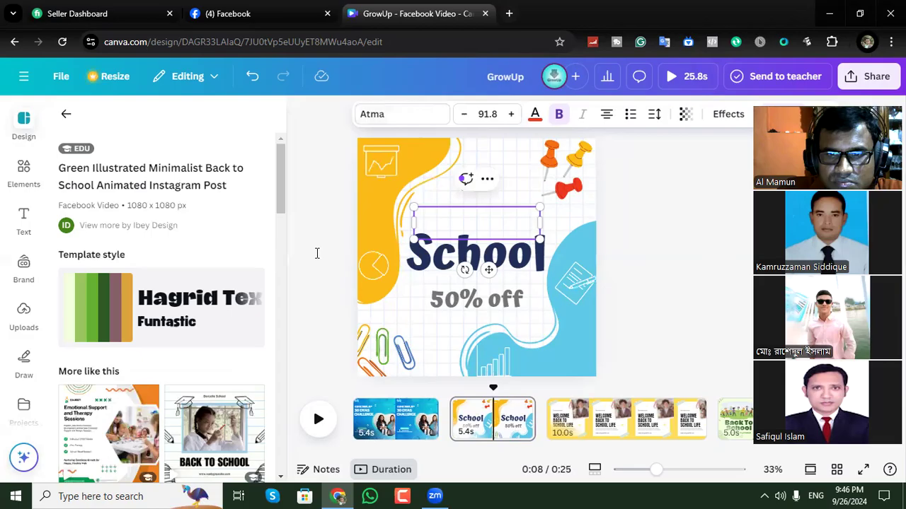
left_click(647, 225)
Add a default heading to the second page, place it above "School" and replace its text with "h".
left_click(24, 230)
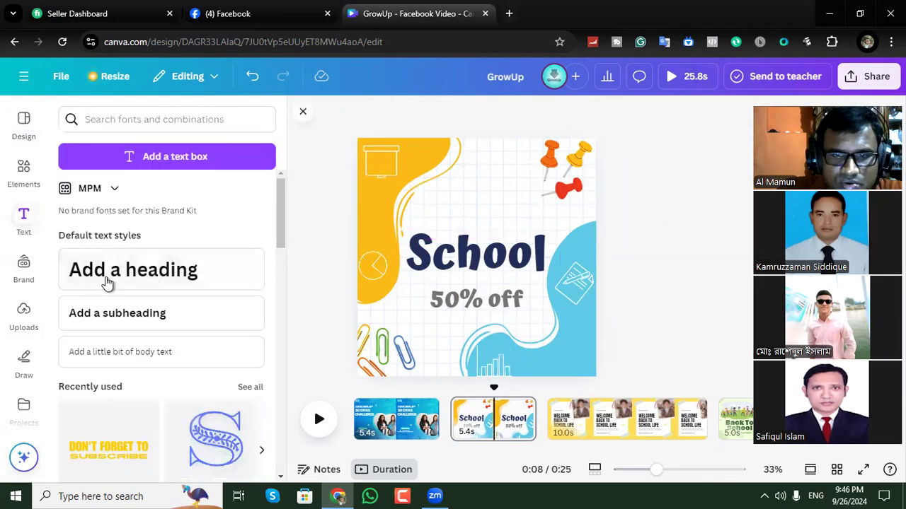
left_click(106, 283)
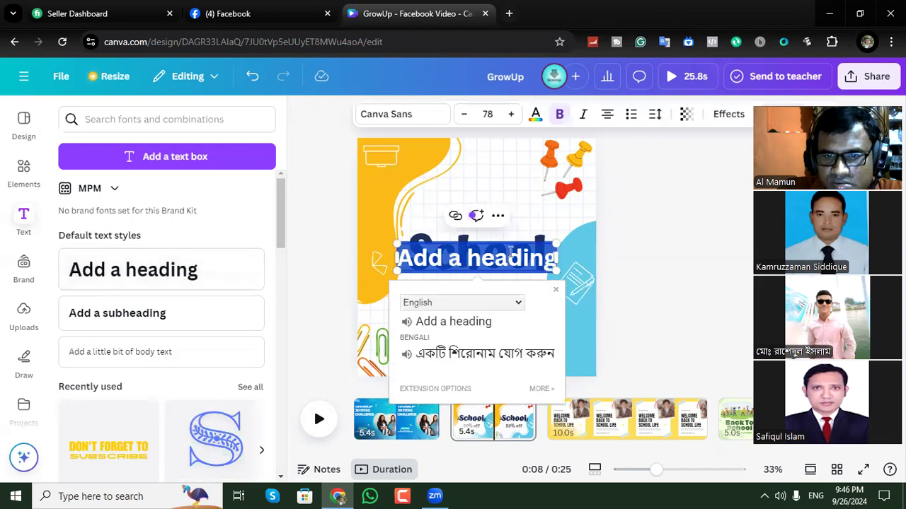
left_click(650, 236)
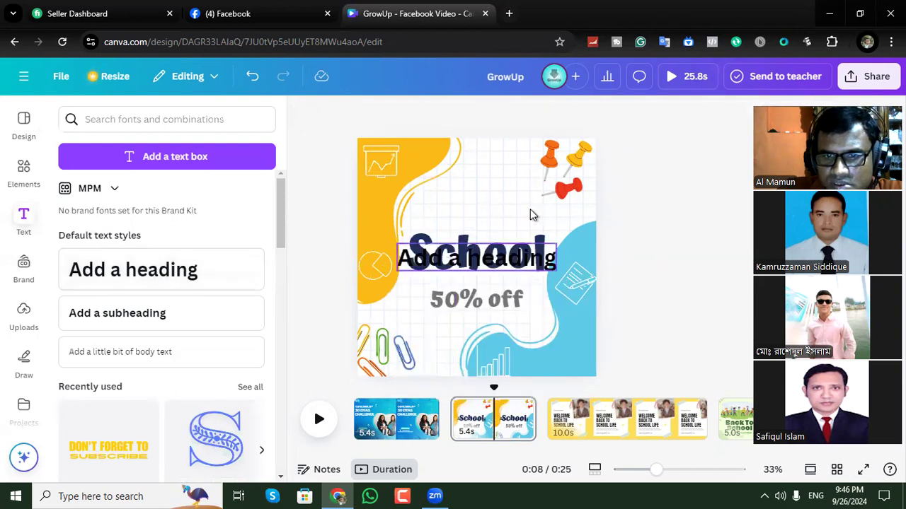
left_click_drag(533, 254, 533, 215)
double_click(518, 222)
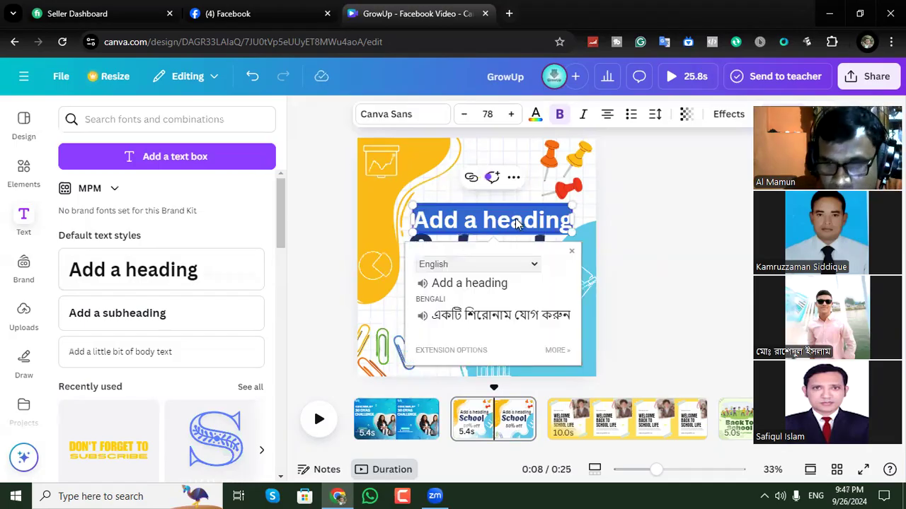
type("h")
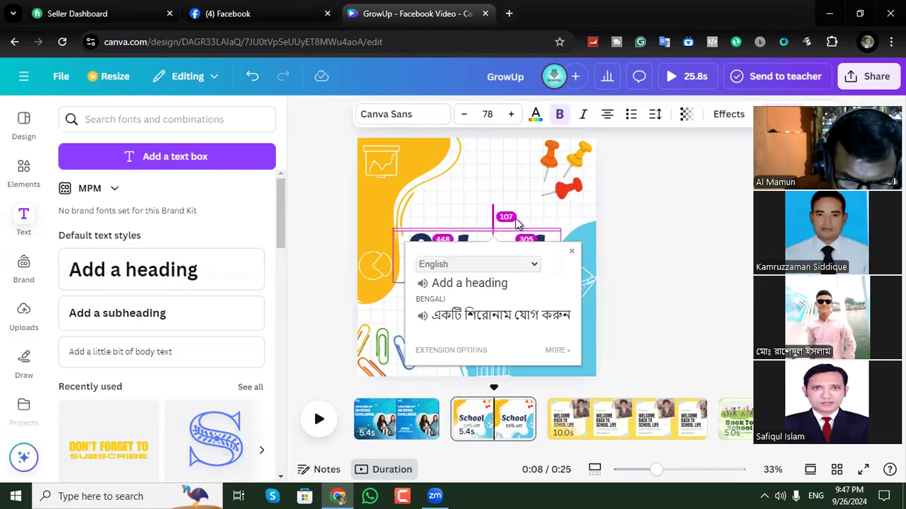
type("h")
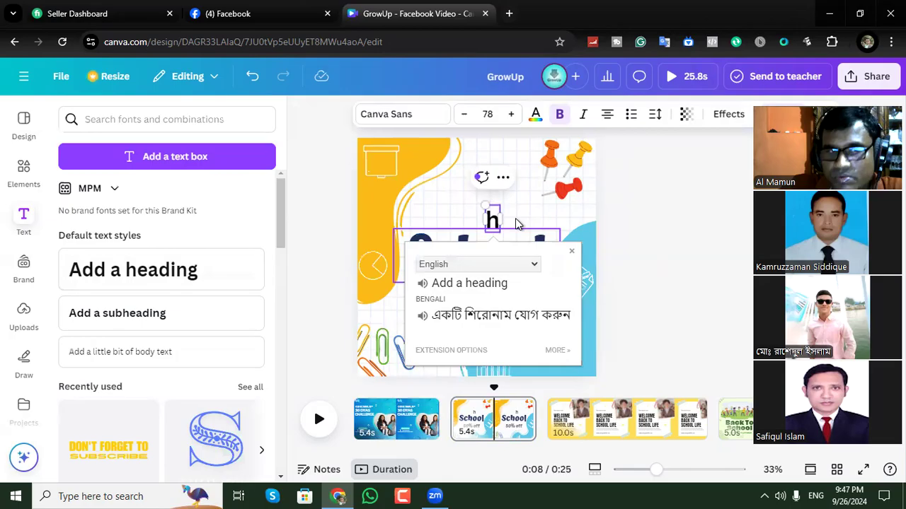
Call up the Bijoy Bayanno keyboard program running in the background and return to the design.
left_click(763, 491)
left_click(765, 491)
left_click(765, 491)
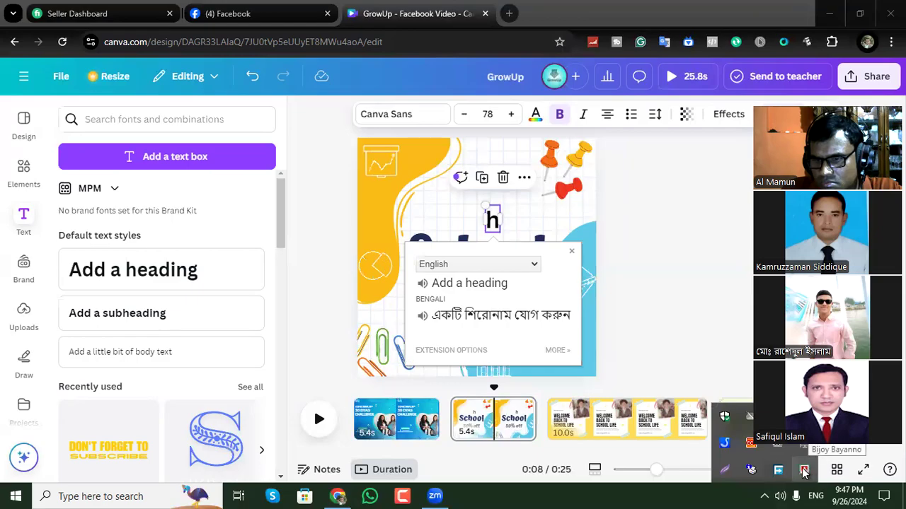
left_click(803, 471)
left_click(750, 282)
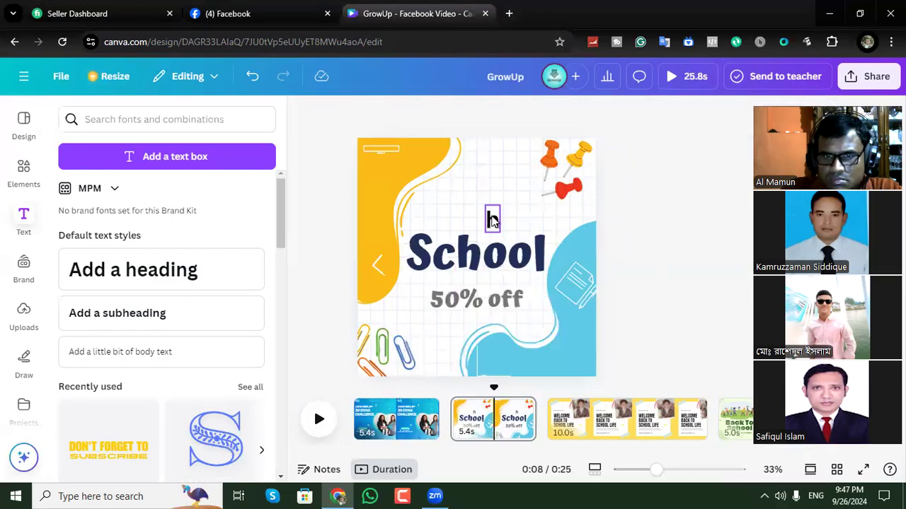
Try the keyboard input again by retyping "h" in the heading above "School".
left_click(493, 217)
left_click(493, 217)
type("h")
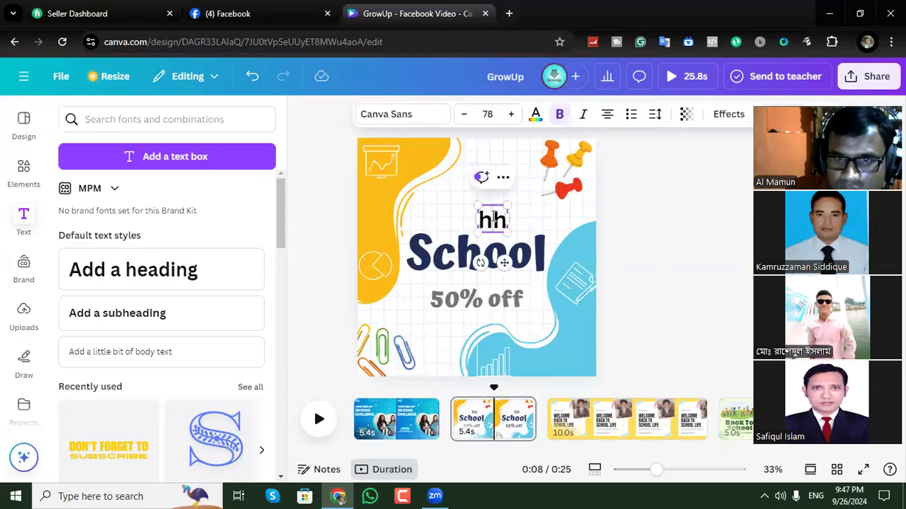
key("BackSpace")
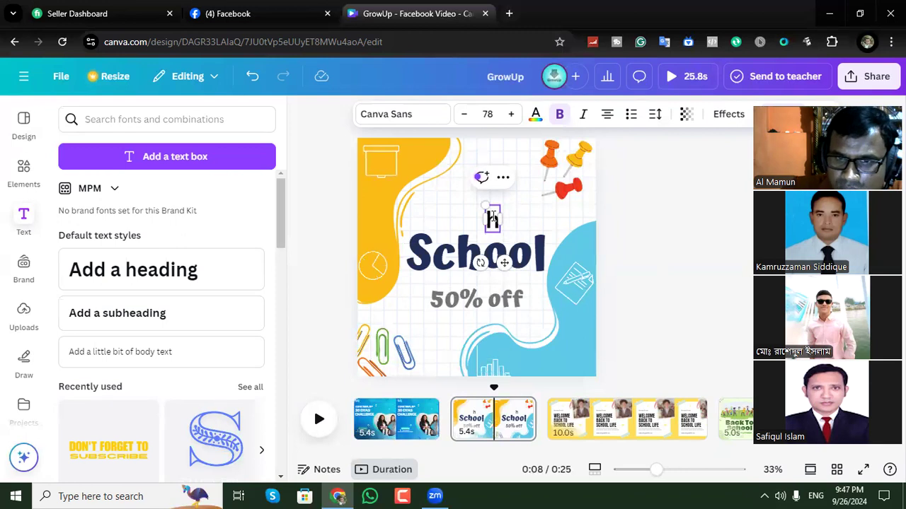
key("BackSpace")
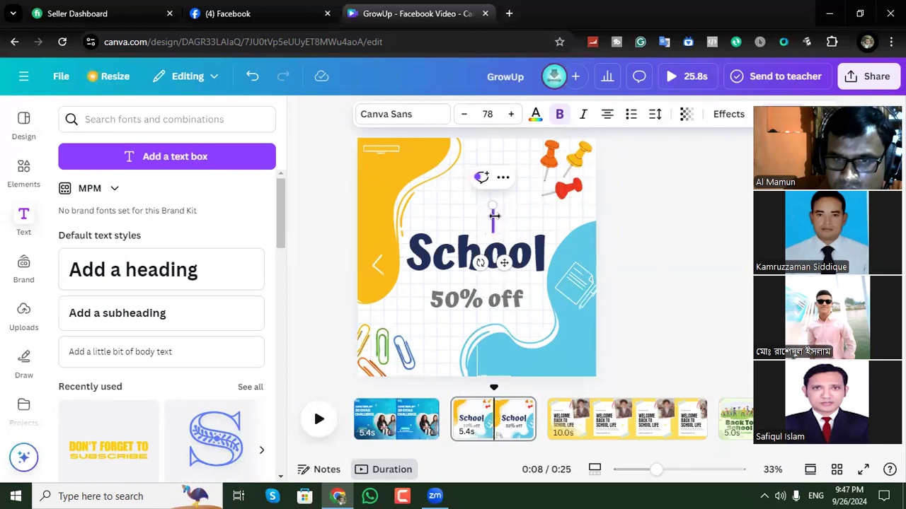
type("h")
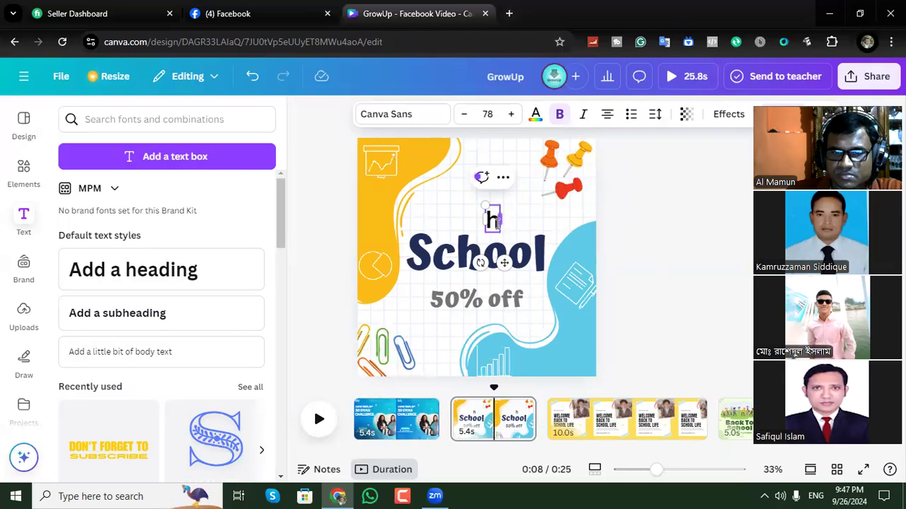
left_click(666, 208)
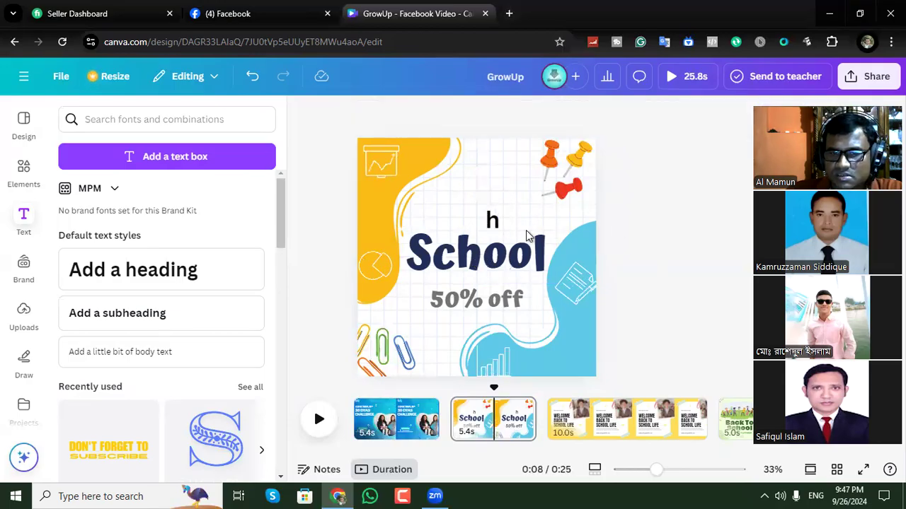
Replace the "h" in the heading above "School" with "Admition".
left_click(492, 219)
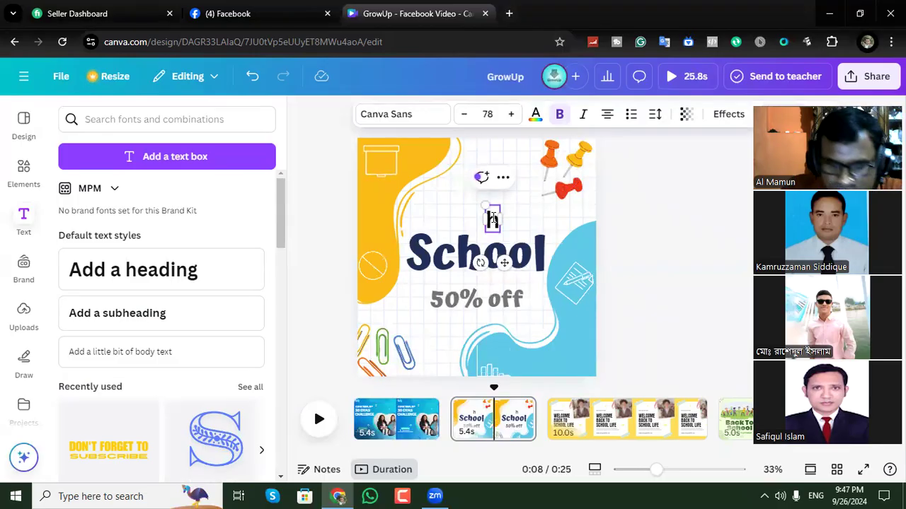
type("A")
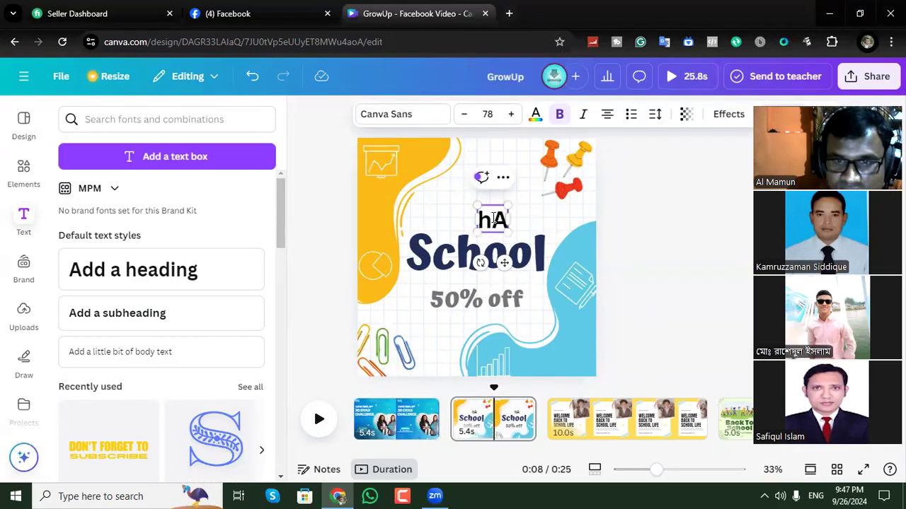
key("BackSpace")
key("BackSpace")
type("Ad")
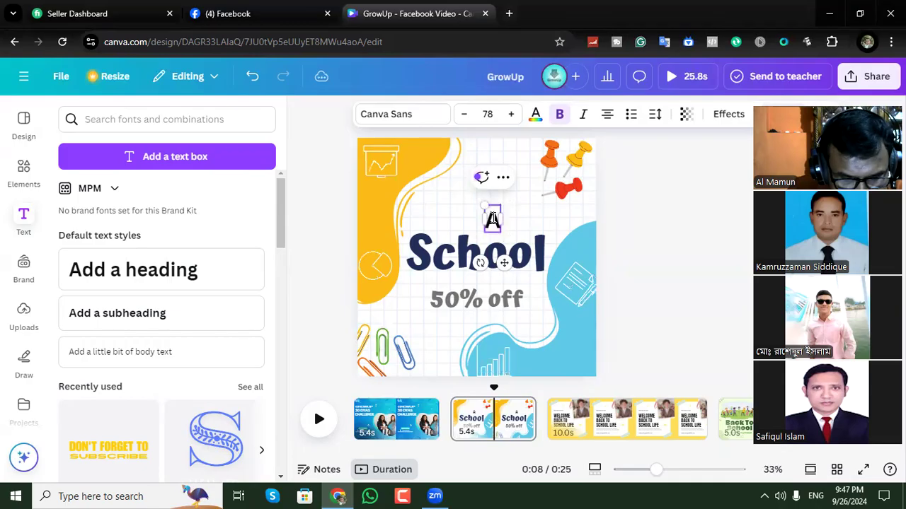
type("mi")
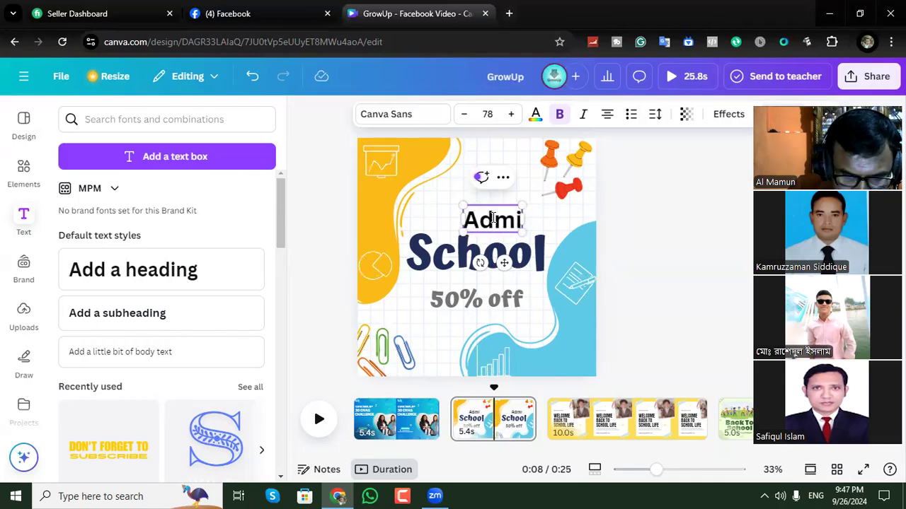
type("tion")
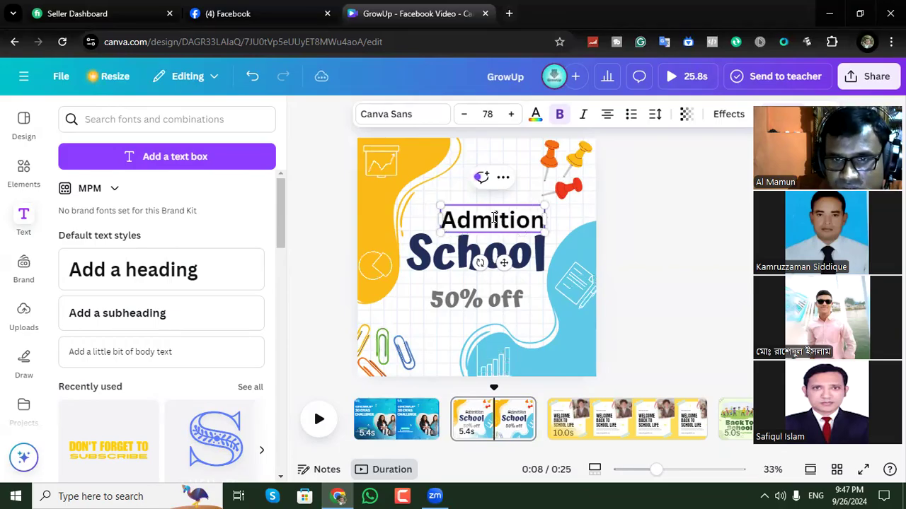
Replace the "School" text on the second page with "Going on".
left_click(496, 269)
left_click(495, 268)
double_click(500, 262)
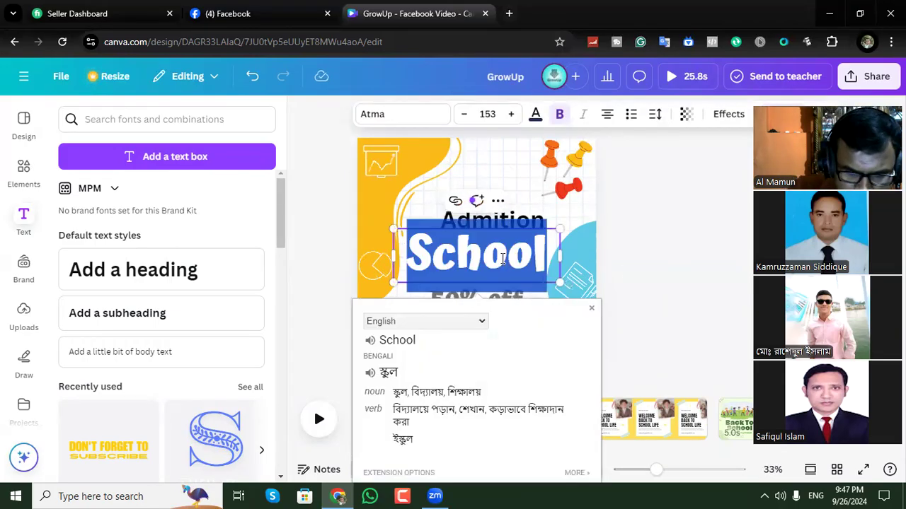
type("Going")
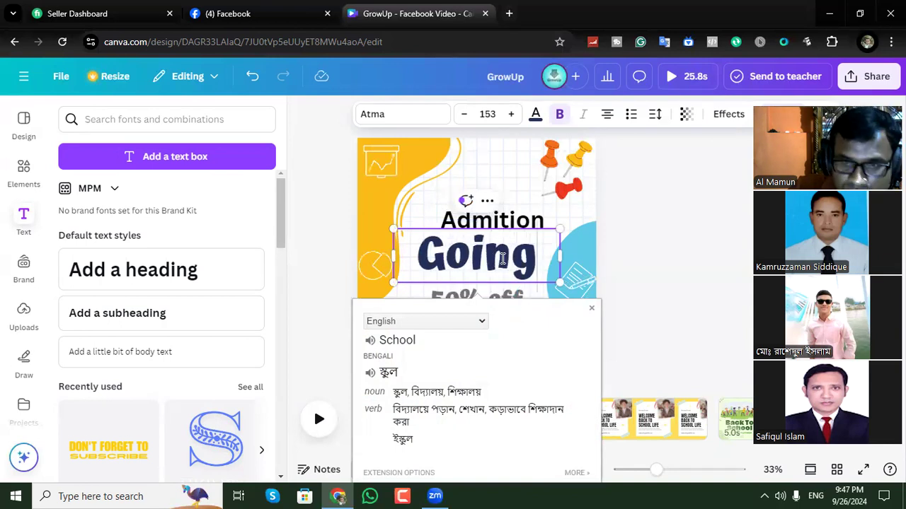
type(" on")
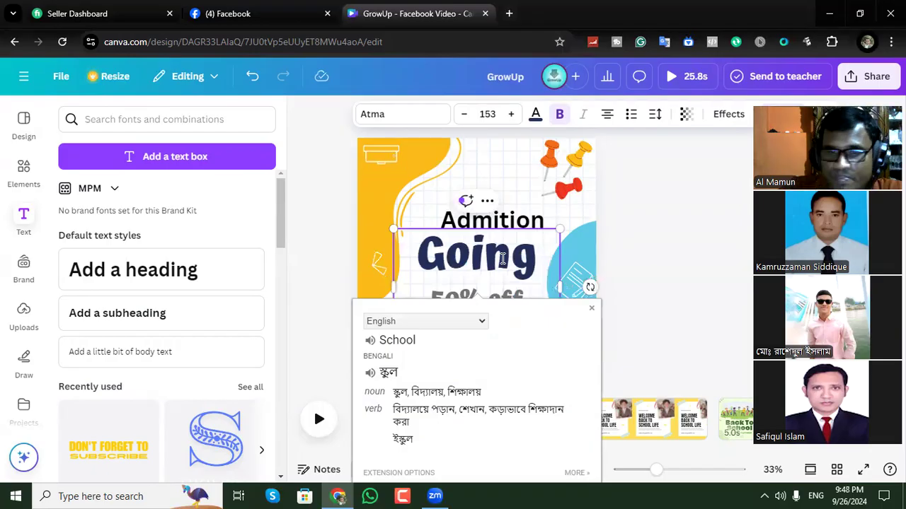
left_click(664, 229)
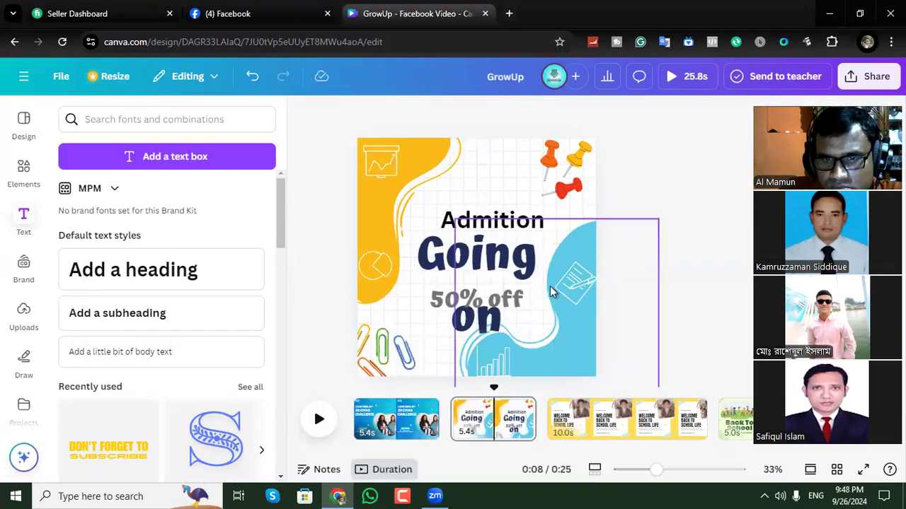
Widen the "Going on" text box so the words fit on one line, and scale the text down to size 123.
left_click(501, 271)
left_click_drag(590, 285, 600, 273)
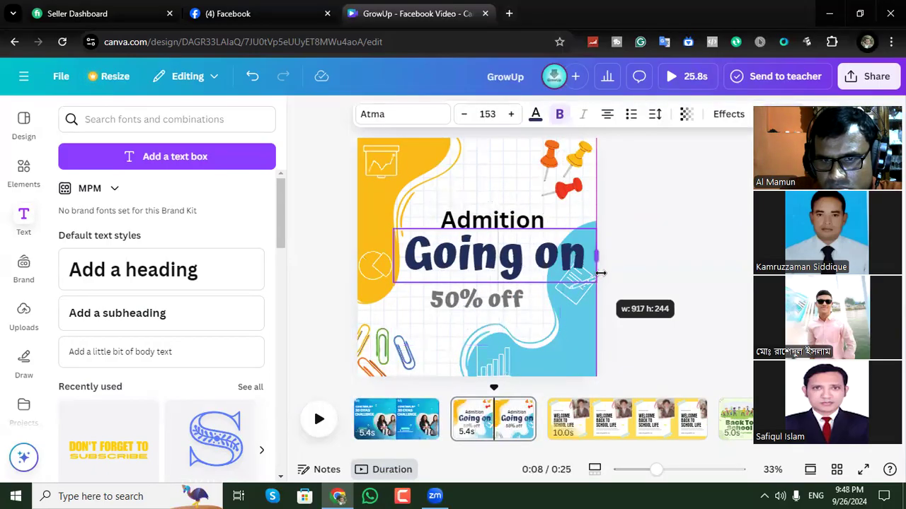
left_click_drag(596, 229, 514, 247)
left_click(716, 212)
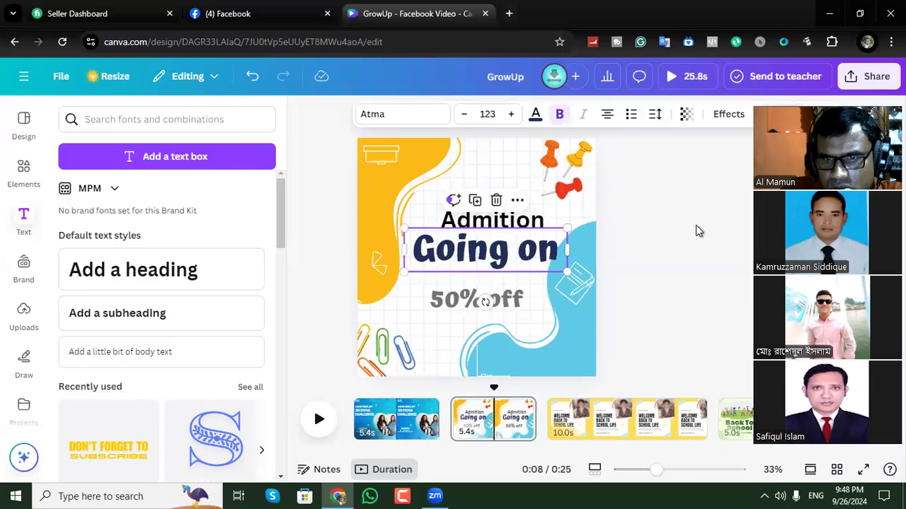
left_click(695, 226)
Replace the "50% off" text on the second page with "Free".
left_click(494, 301)
double_click(493, 301)
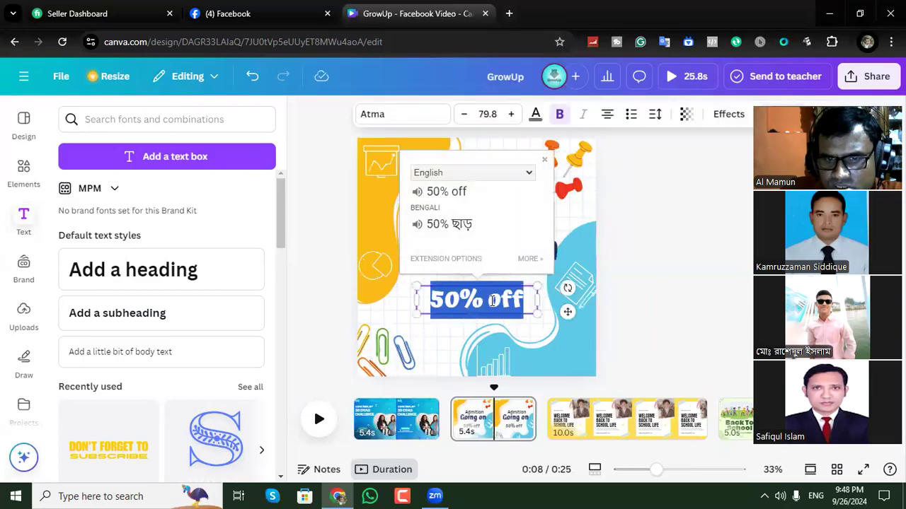
type("Free")
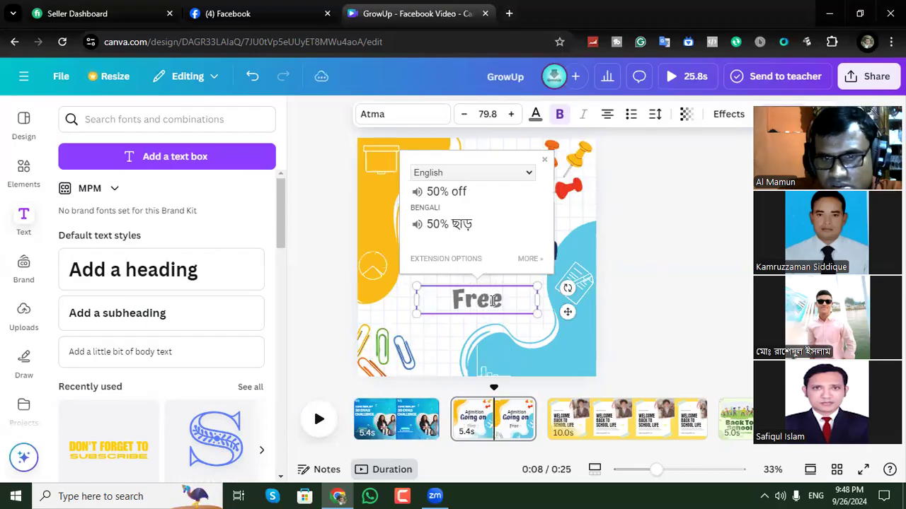
left_click(673, 273)
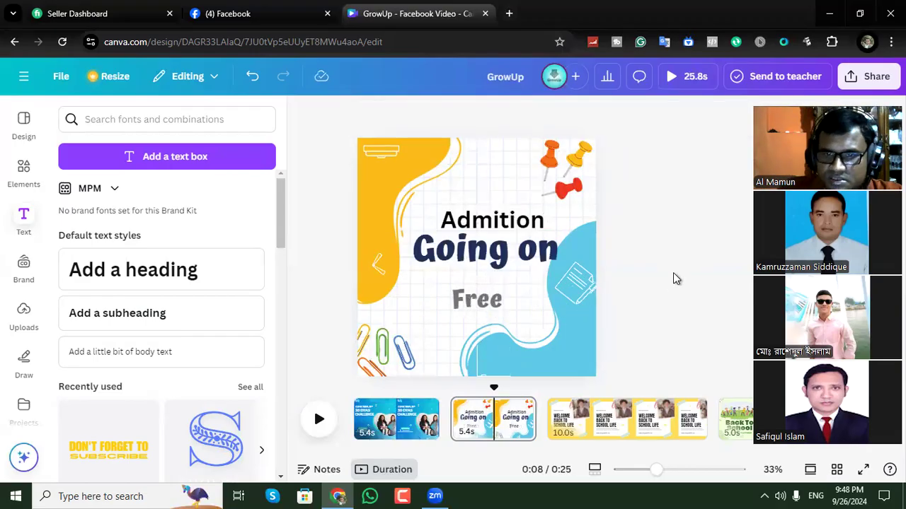
Scale "Going on" down slightly and move the "Admition" heading so it is centred above it.
left_click(563, 267)
left_click_drag(566, 271, 556, 268)
left_click(674, 230)
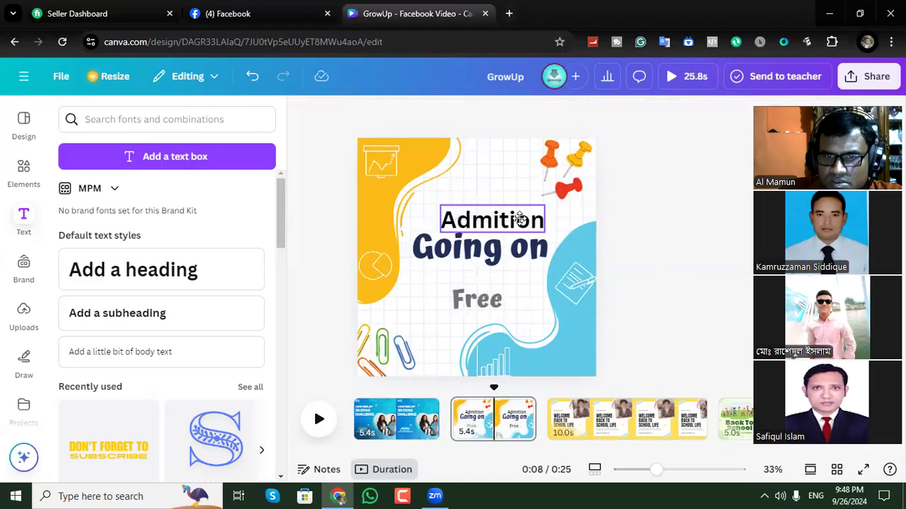
left_click(513, 216)
left_click(664, 221)
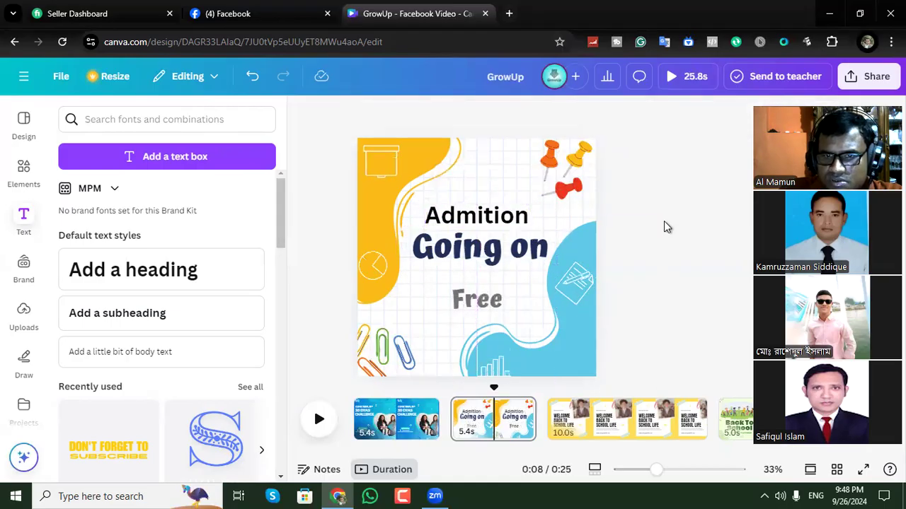
Open the third page and replace "WELCOME BACK TO SCHOOL LIFE" with "CLASS TIME" and "9.30PM" on two lines.
left_click(579, 422)
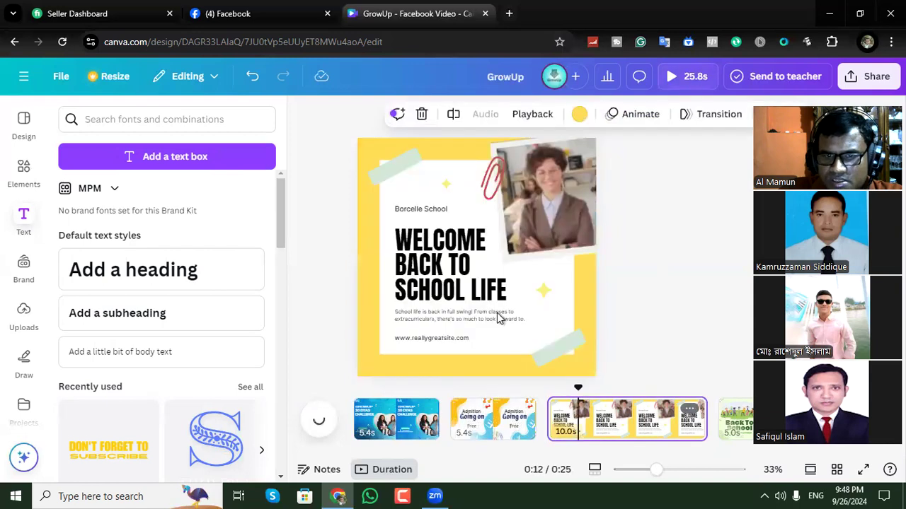
double_click(433, 256)
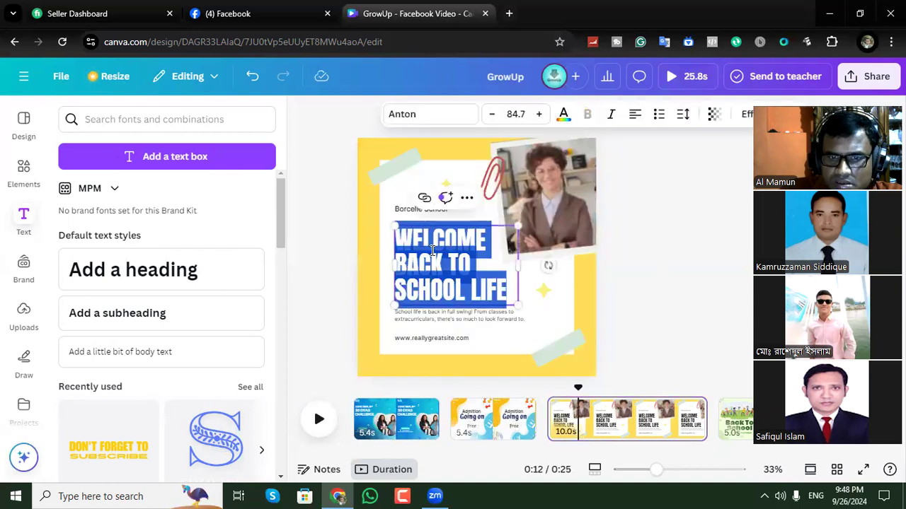
type("CL")
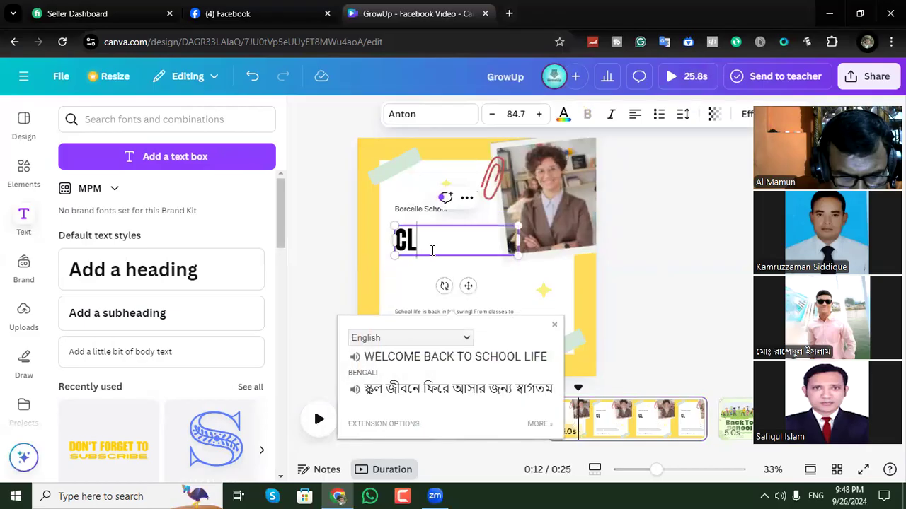
type("ASS TIME")
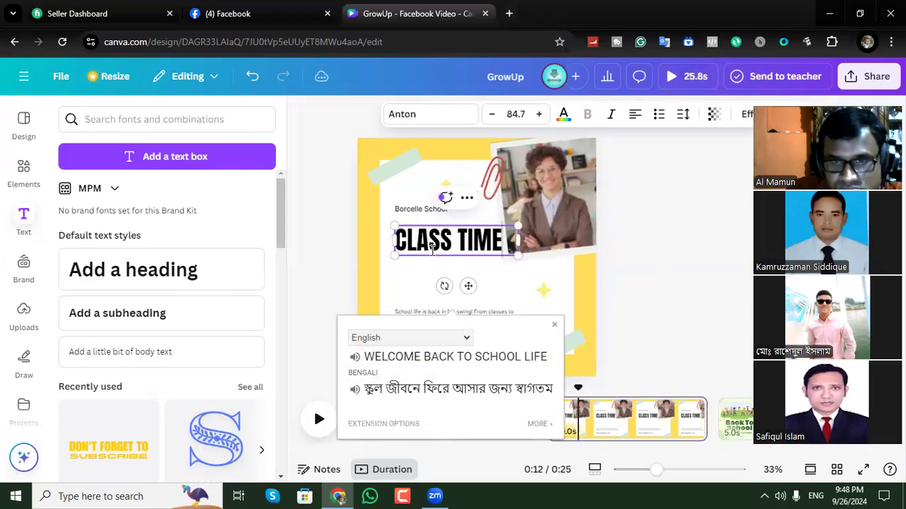
key("Return")
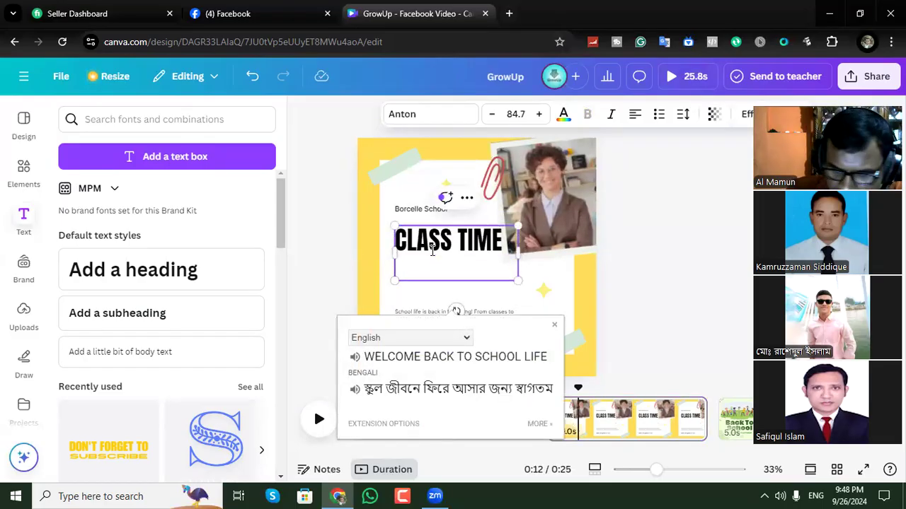
type("9.")
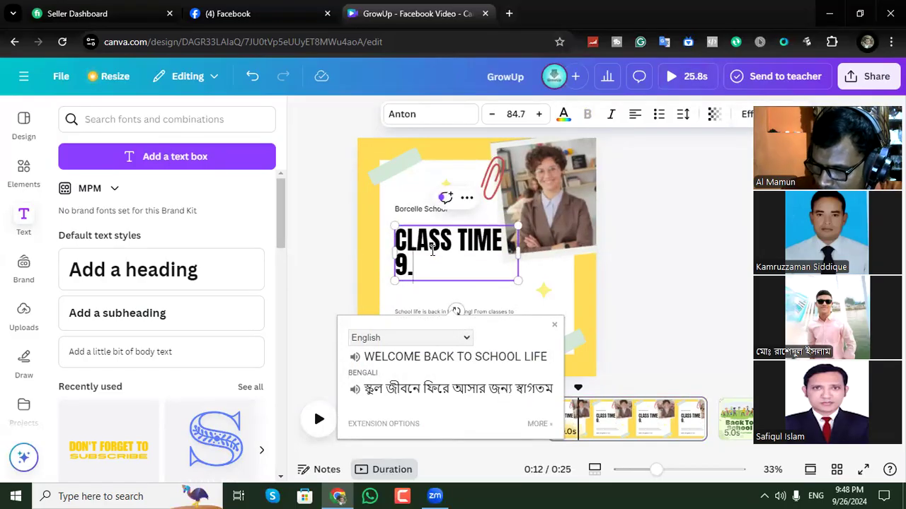
type("30PM")
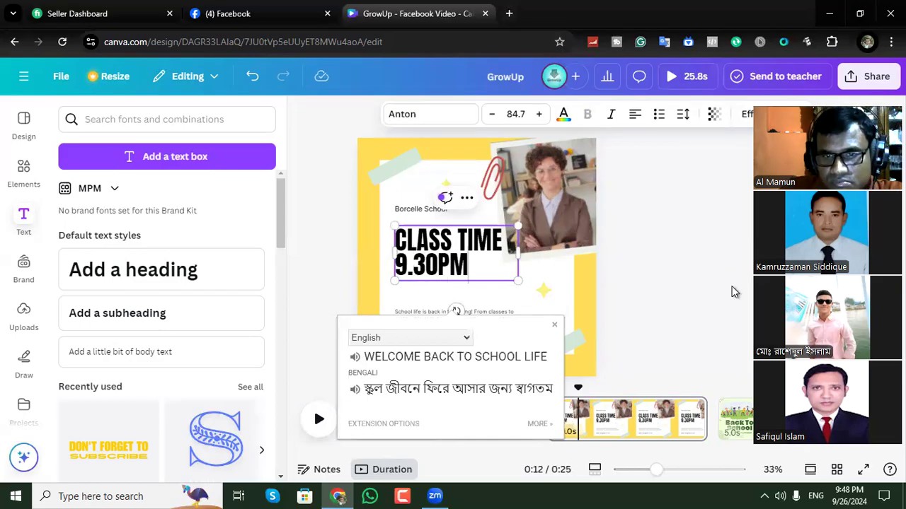
left_click(676, 237)
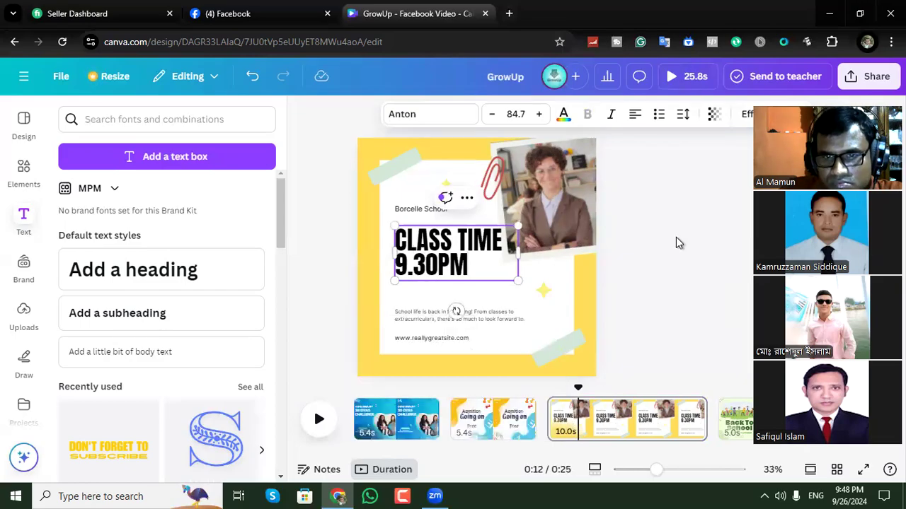
Move the class time heading slightly lower and remove the school name, description and website texts from the page.
left_click_drag(456, 251, 452, 260)
left_click(651, 242)
left_click_drag(406, 213, 262, 225)
left_click_drag(459, 319, 226, 324)
left_click_drag(440, 340, 278, 332)
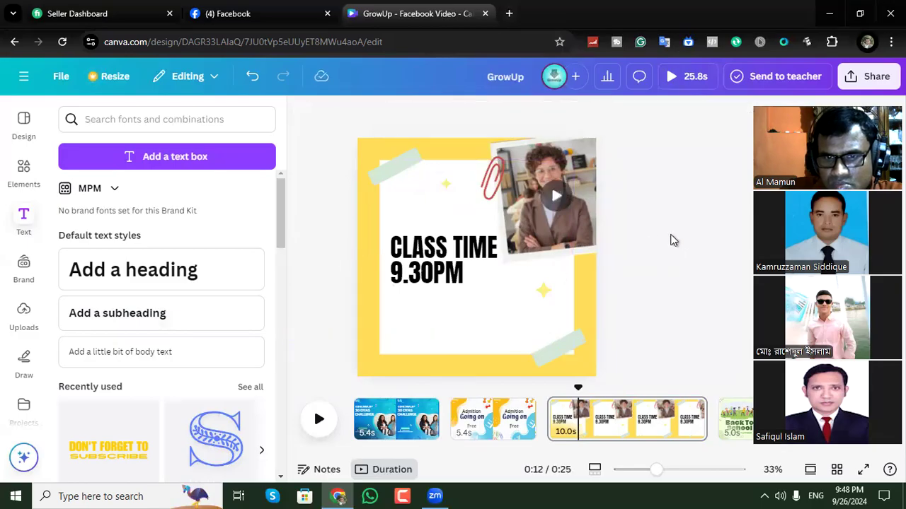
Change the class time heading's animation from Scrapbook to Rise, applied on both enter and exit.
left_click(450, 281)
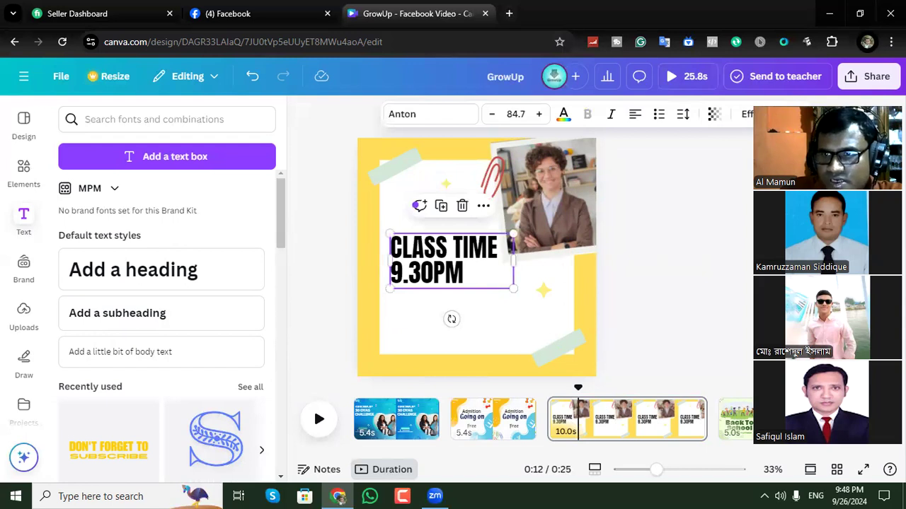
left_click(795, 114)
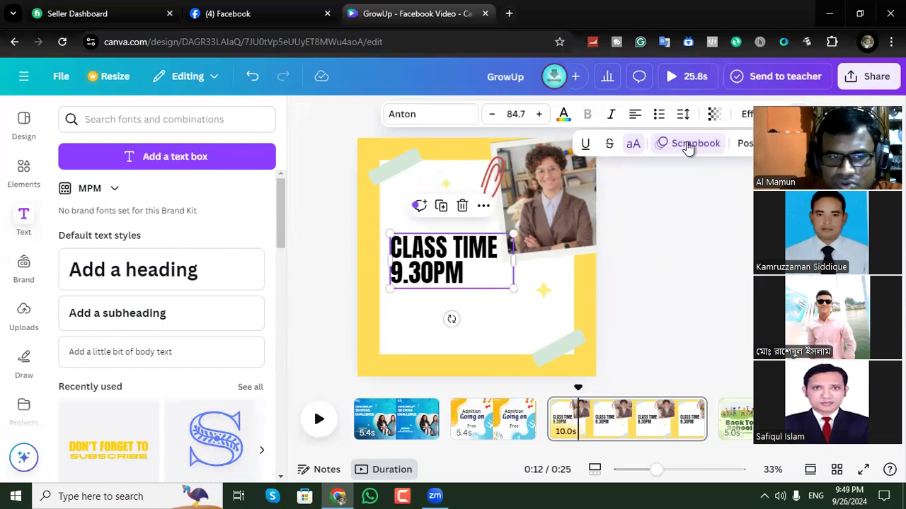
left_click(688, 145)
left_click(97, 367)
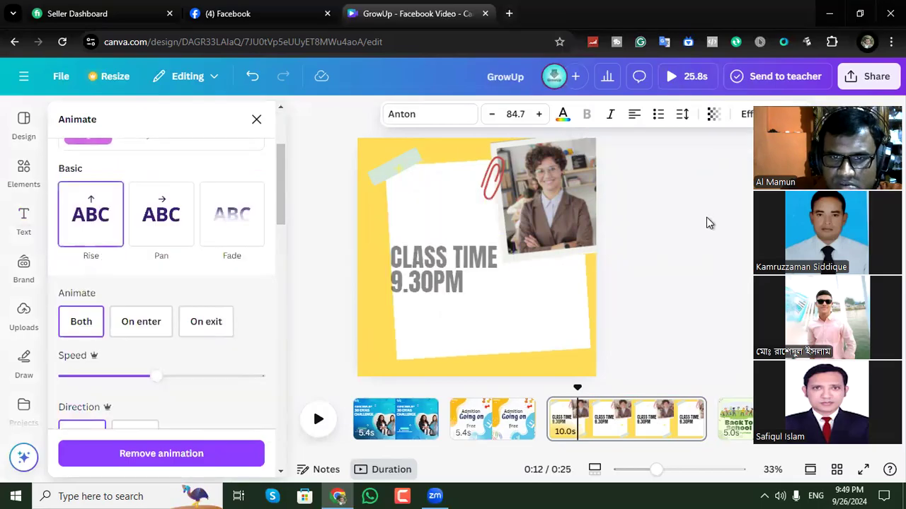
left_click(706, 217)
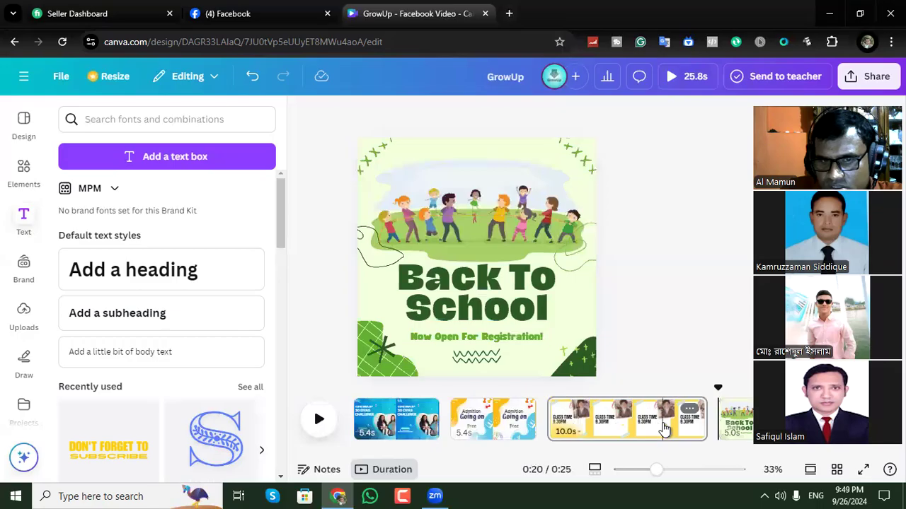
Open the fourth page, replace "Back To School" with "Thanks" and remove the "Now Open For Registration!" line.
left_click(664, 428)
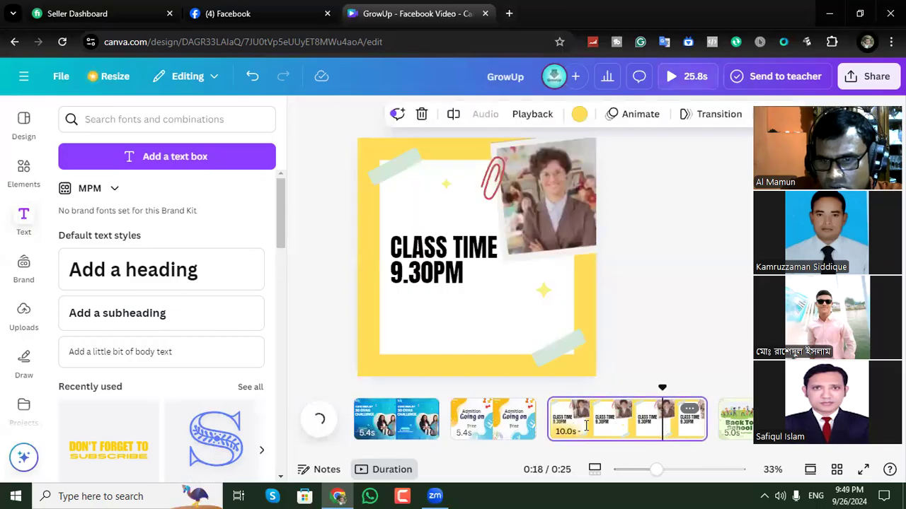
left_click(749, 419)
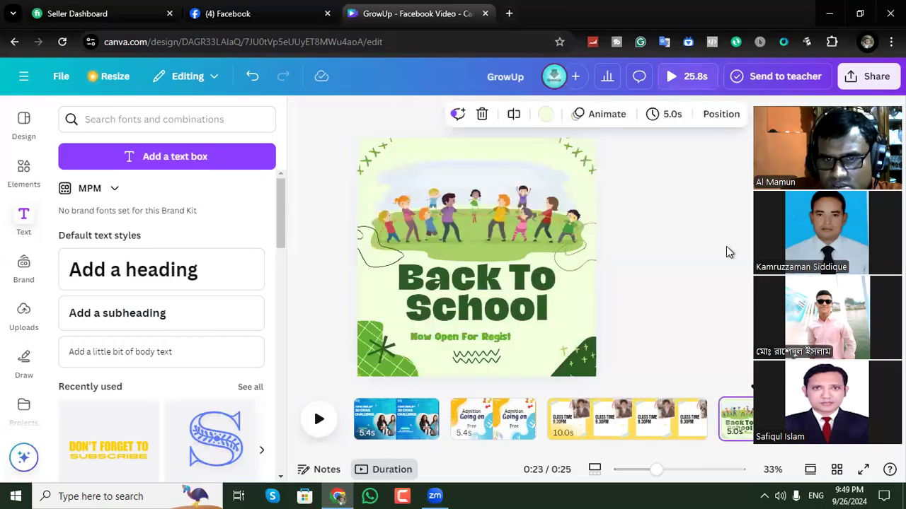
left_click(494, 282)
double_click(504, 279)
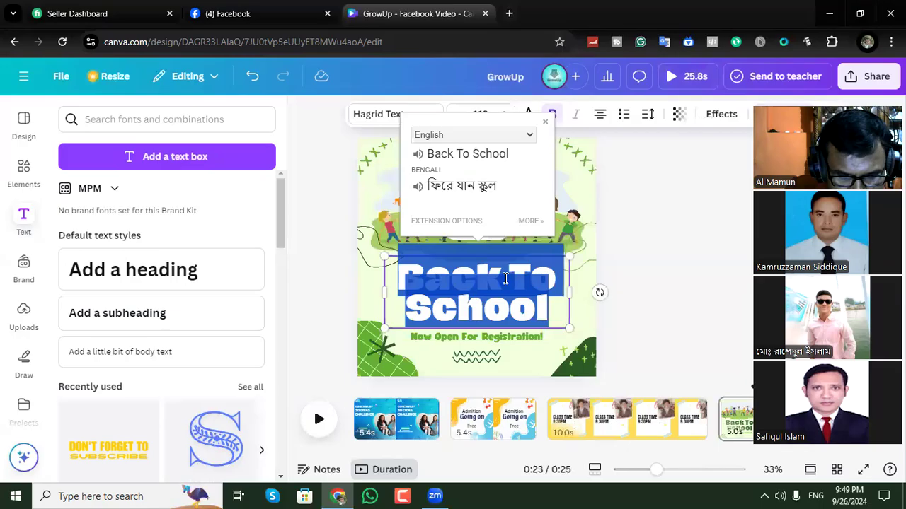
type("Thank")
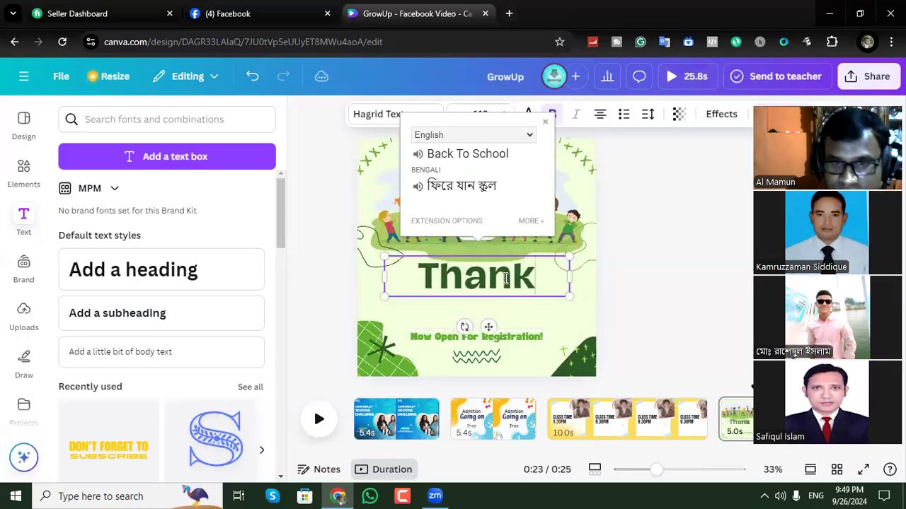
type("s")
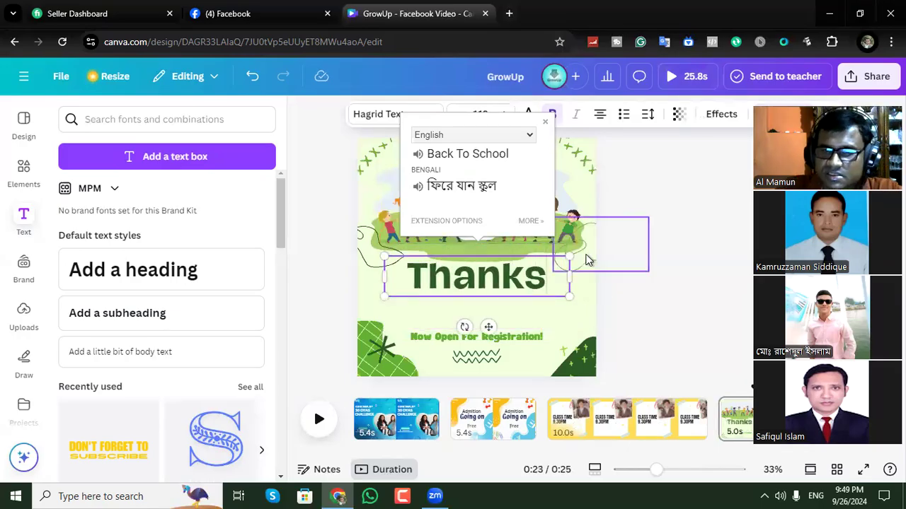
left_click(748, 228)
left_click_drag(482, 345, 675, 206)
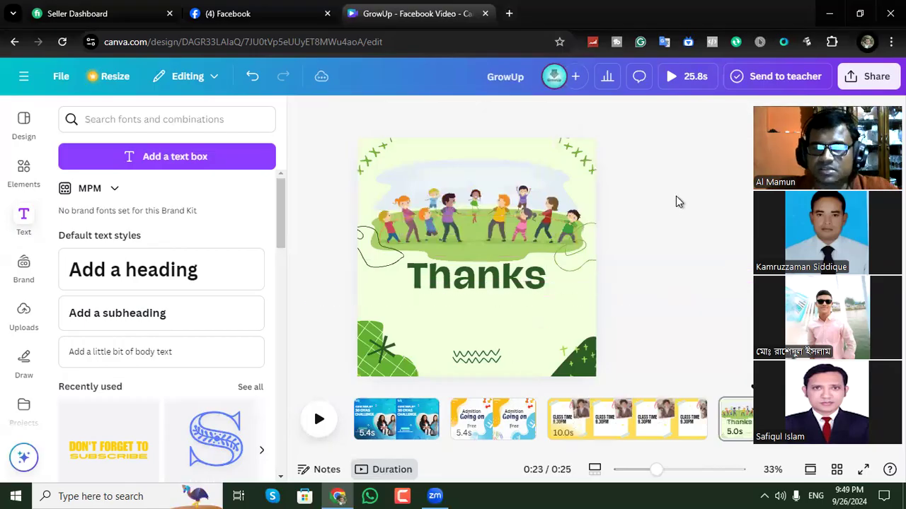
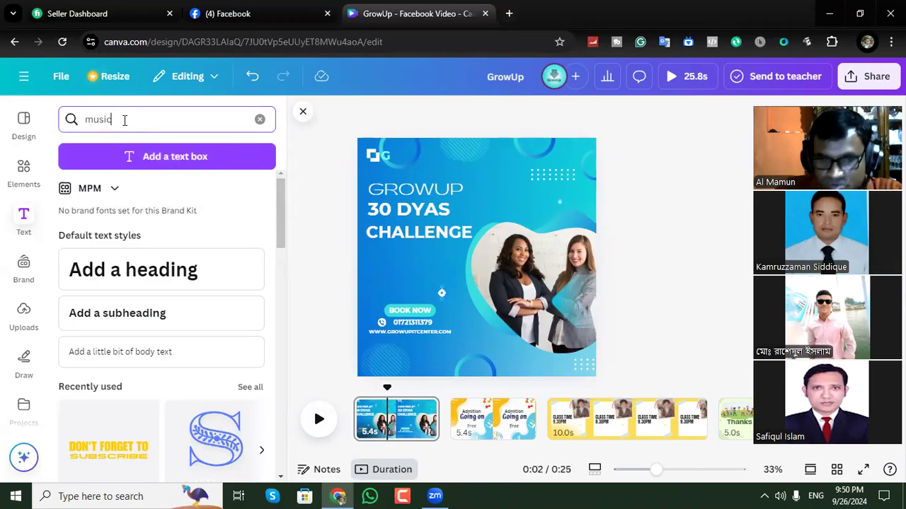
Search the text library for "music" and look through the element and app libraries for audio.
key("Return")
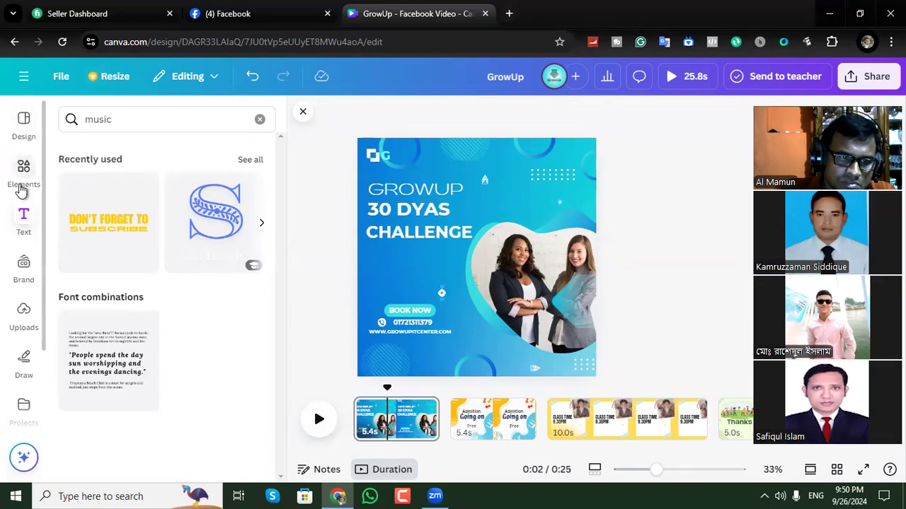
left_click(21, 189)
scroll(25, 319, "down", 2)
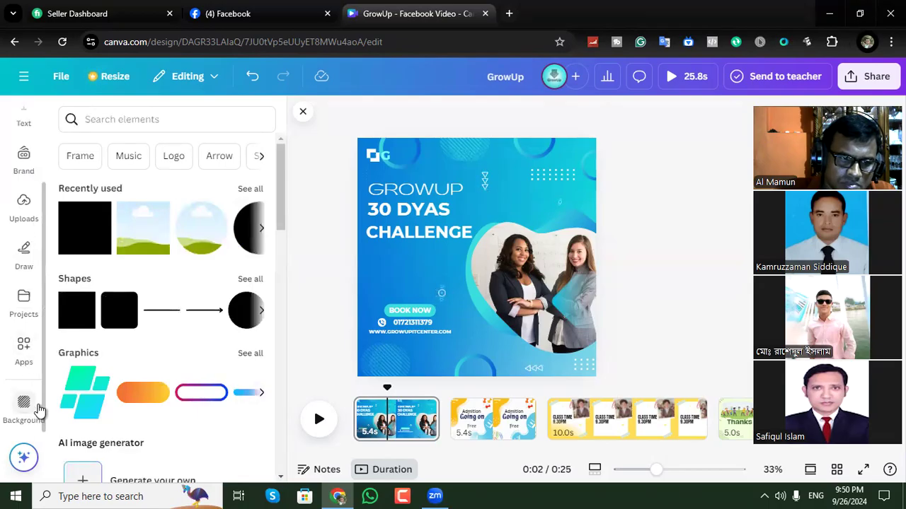
left_click(303, 112)
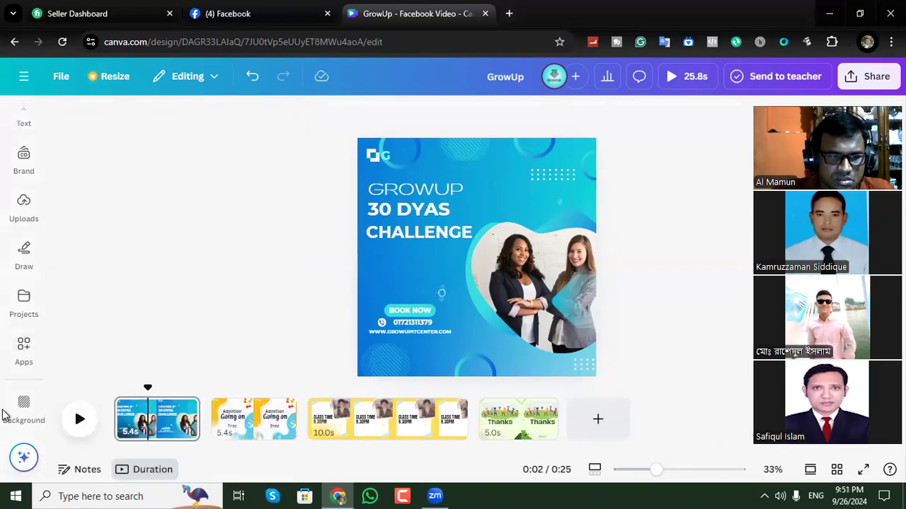
left_click(32, 412)
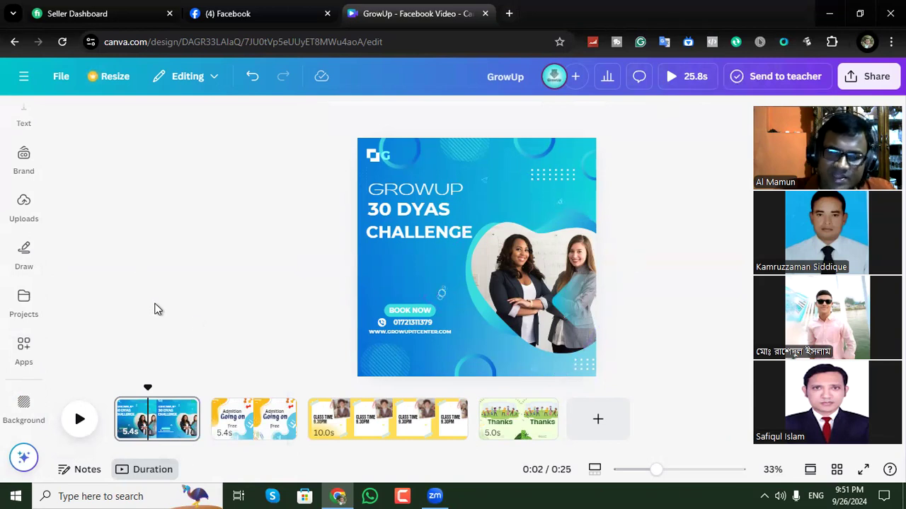
right_click(269, 276)
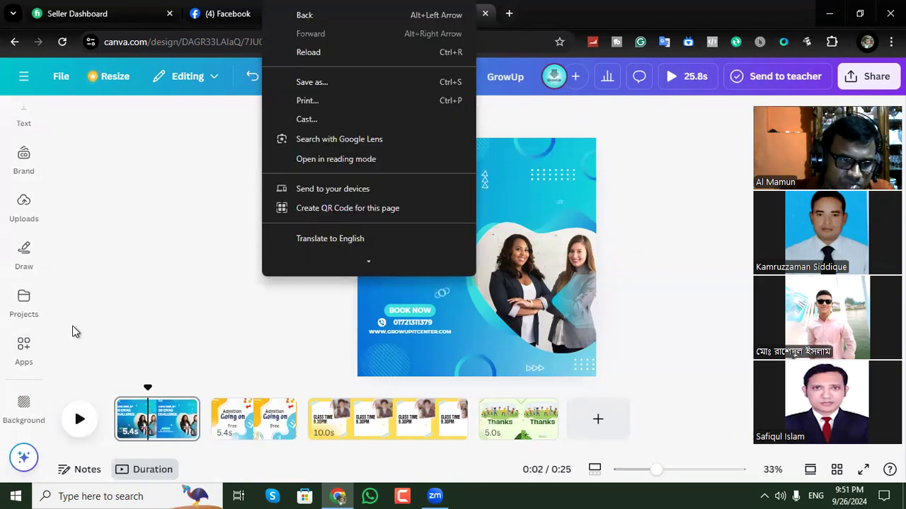
left_click(41, 345)
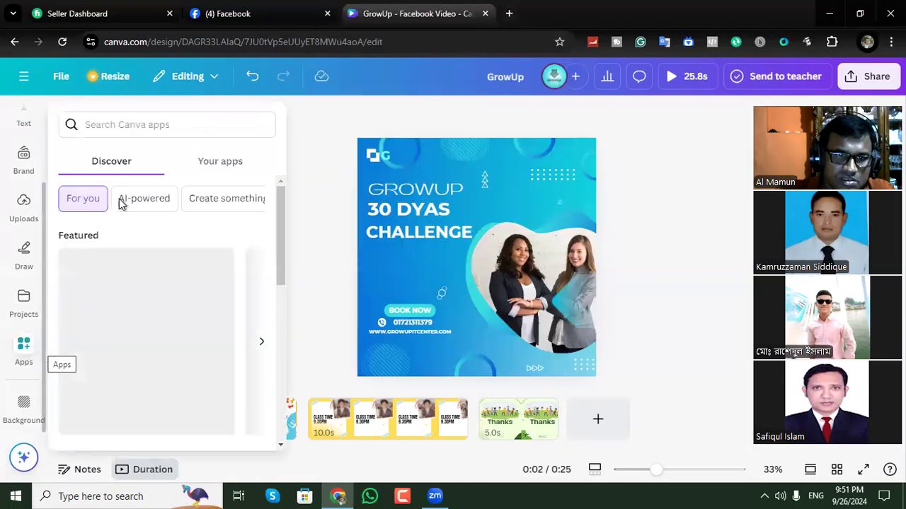
left_click(328, 138)
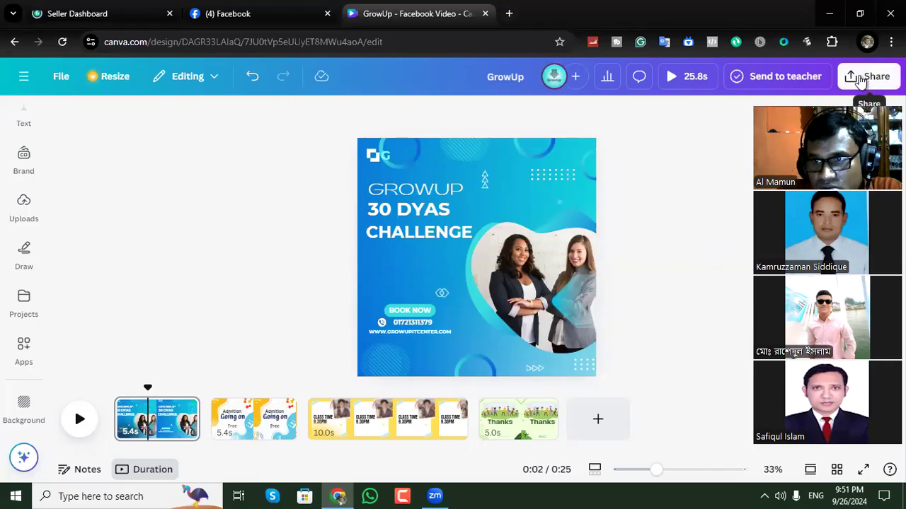
Download all four pages of the GrowUp design as an MP4 video at the original 1,080 × 1,080 px size.
left_click(862, 78)
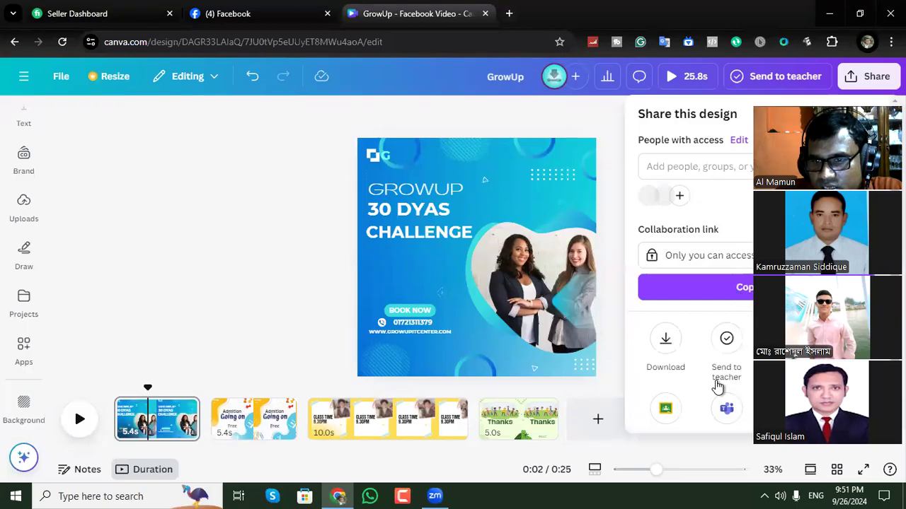
left_click(668, 345)
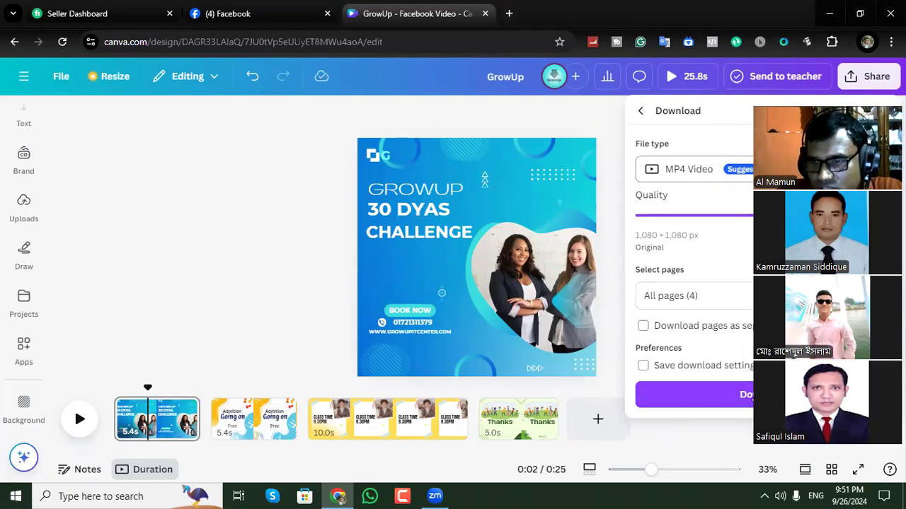
left_click(750, 393)
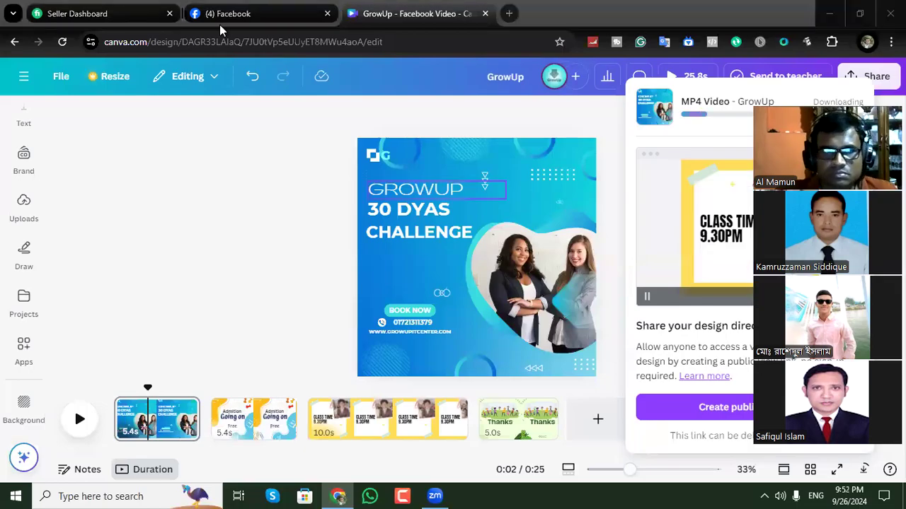
Switch to Facebook, open the 30 Days group post from its notification and look through the group's posts and comments.
left_click(241, 18)
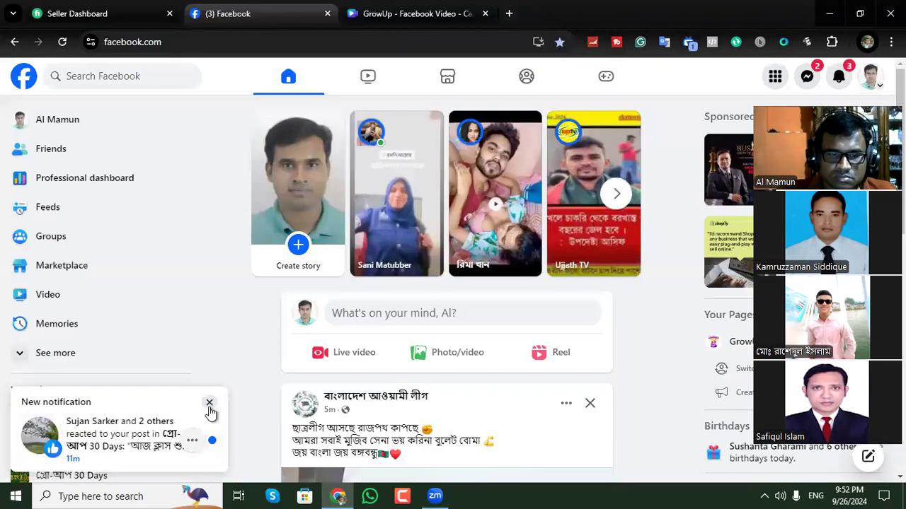
left_click(126, 450)
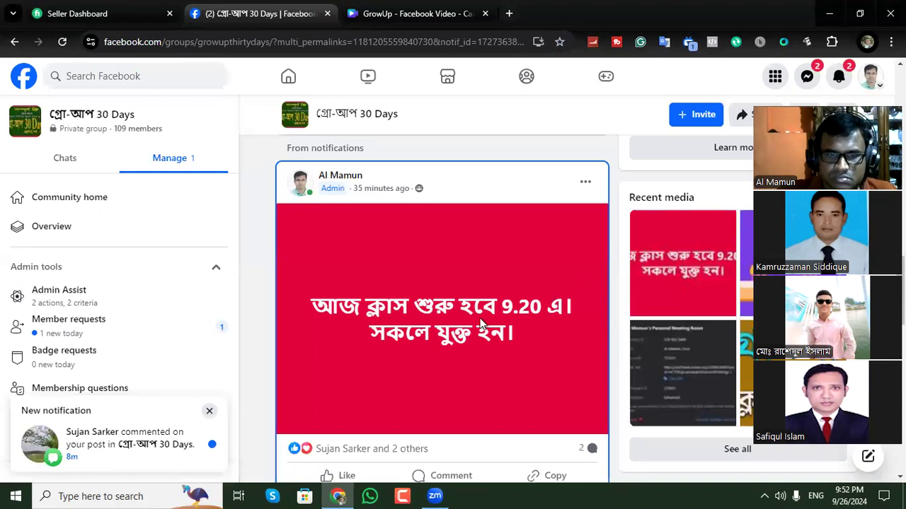
scroll(482, 321, "down", 4)
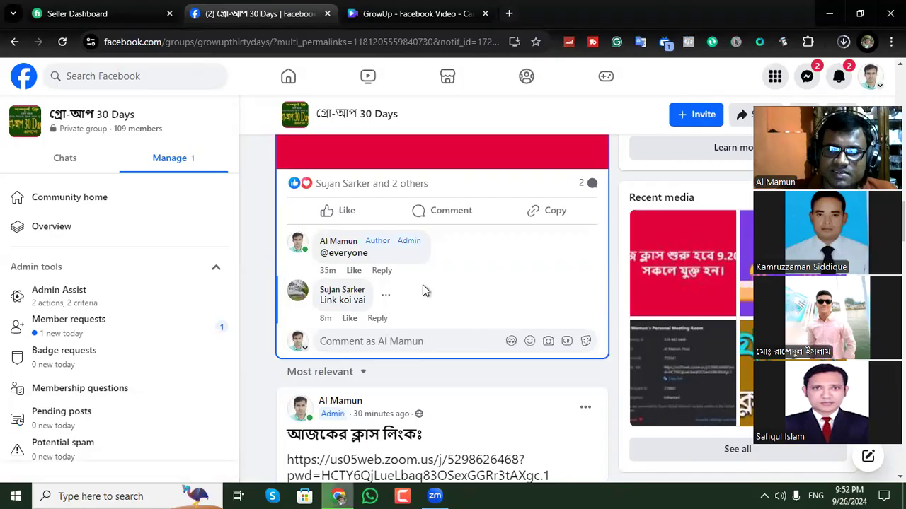
scroll(423, 286, "up", 4)
scroll(422, 285, "down", 4)
scroll(425, 283, "down", 4)
scroll(433, 267, "down", 3)
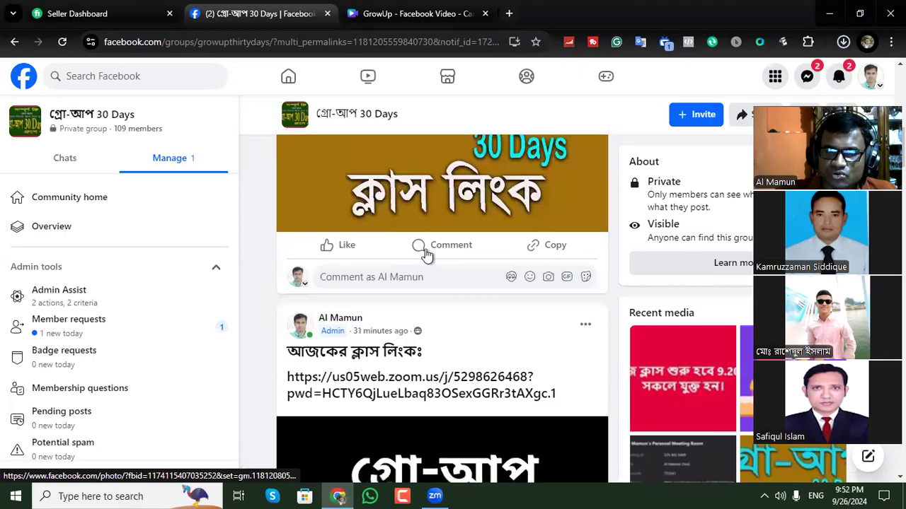
scroll(424, 251, "down", 2)
scroll(426, 256, "up", 4)
scroll(426, 250, "up", 6)
scroll(426, 250, "down", 3)
scroll(426, 250, "up", 4)
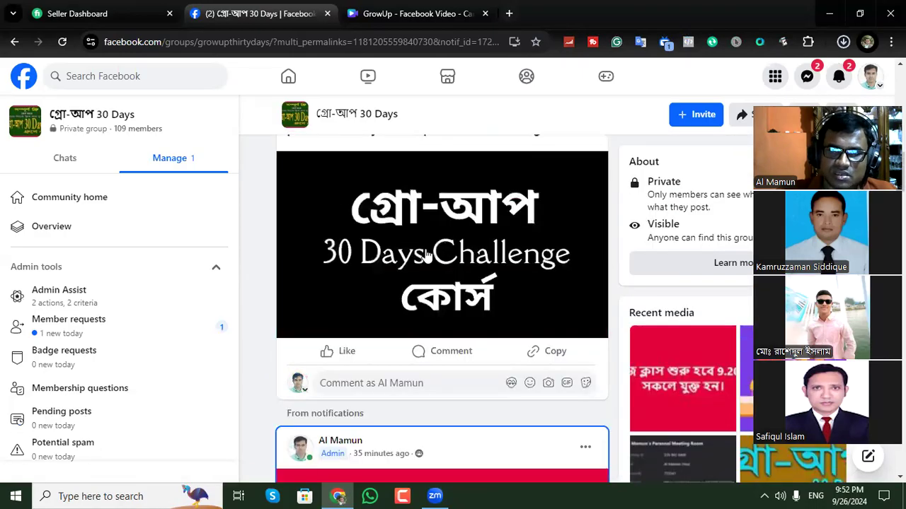
Switch back to Canva, check the browser's downloads, dismiss the download panel and return to the Canva home page.
left_click(396, 11)
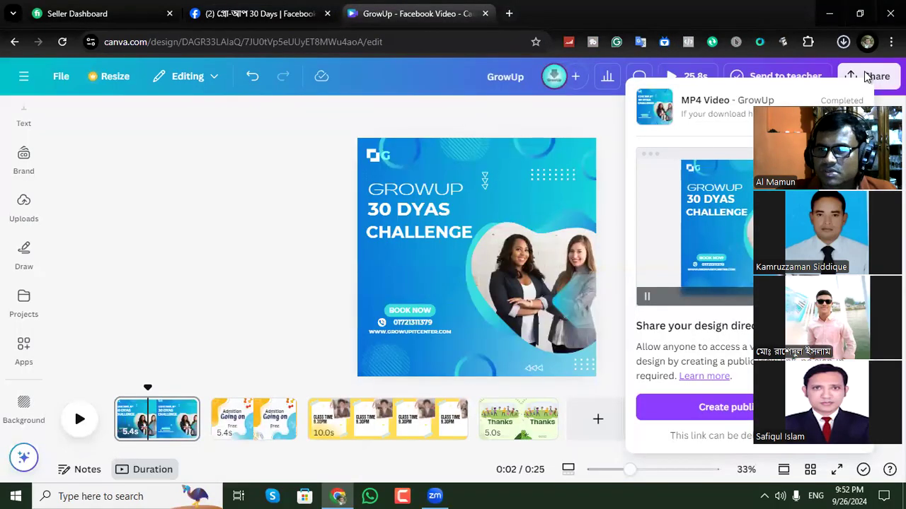
left_click(843, 43)
left_click(609, 138)
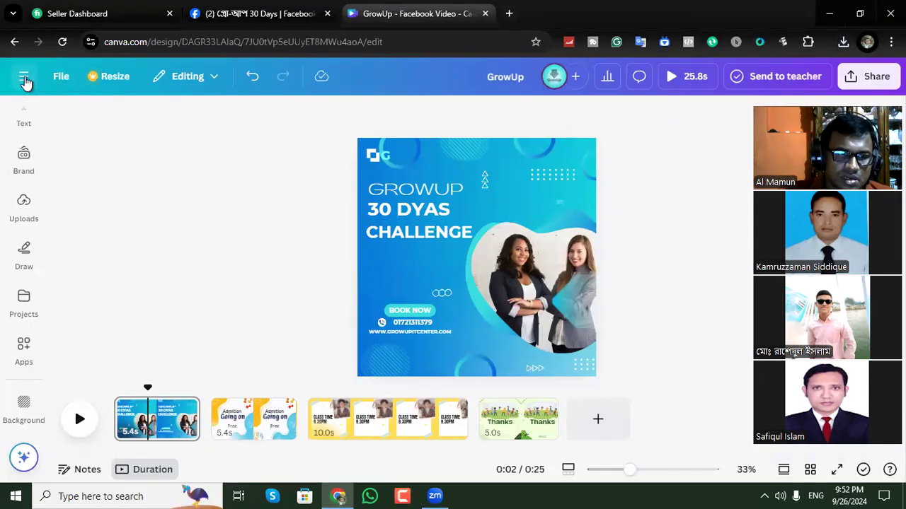
left_click(23, 79)
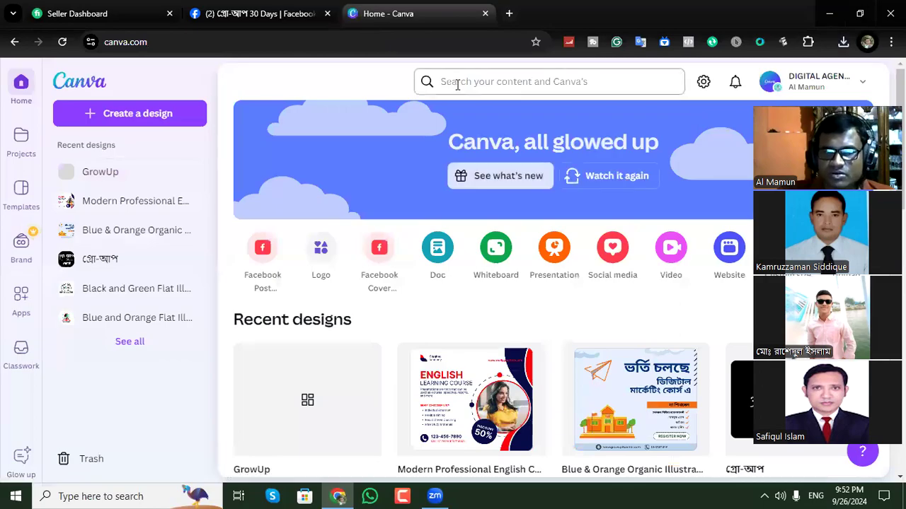
Open the design creation options and examine the available video formats and templates.
left_click(457, 84)
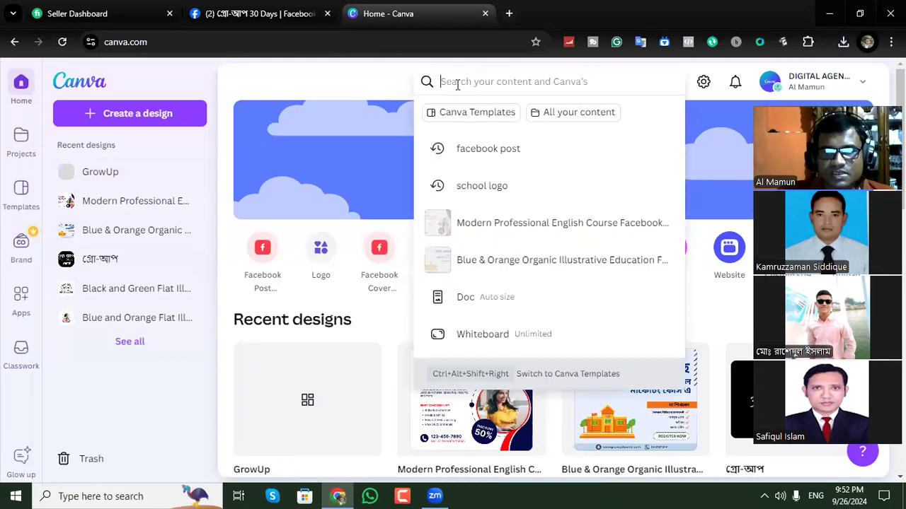
left_click(335, 90)
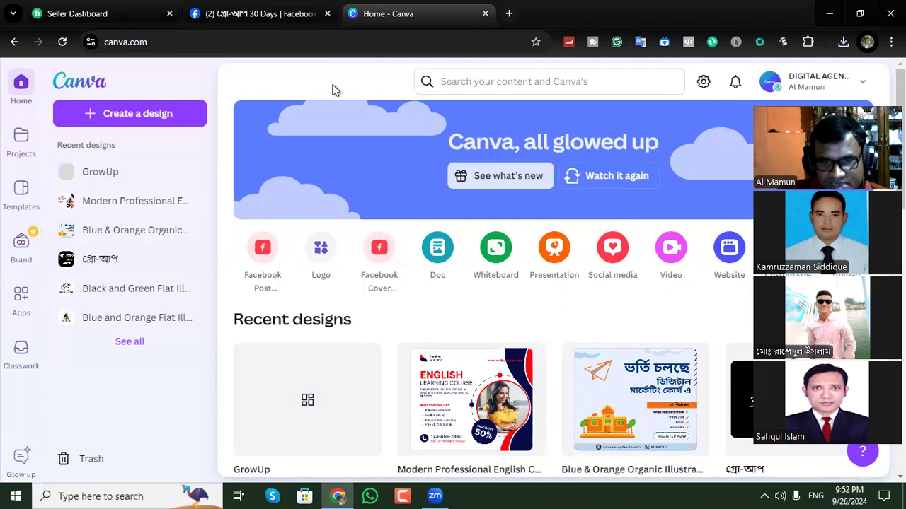
left_click(140, 113)
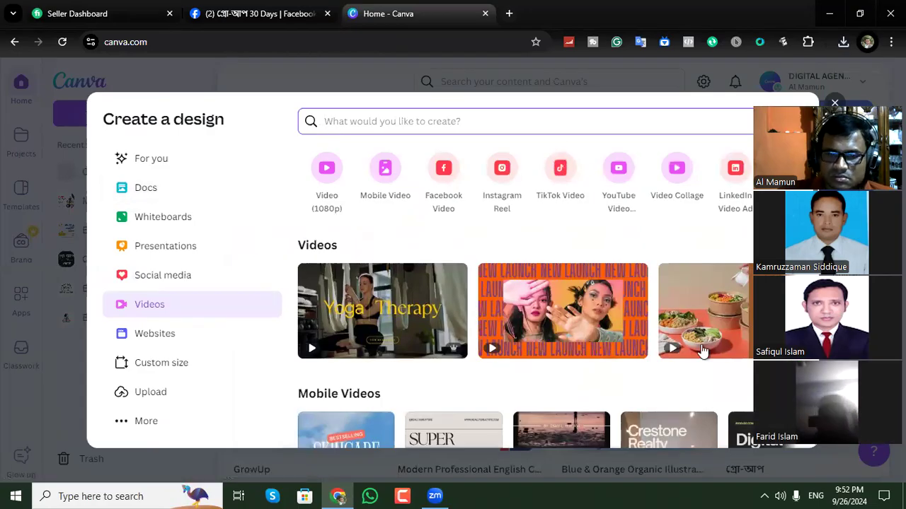
scroll(589, 331, "down", 2)
scroll(589, 331, "down", 6)
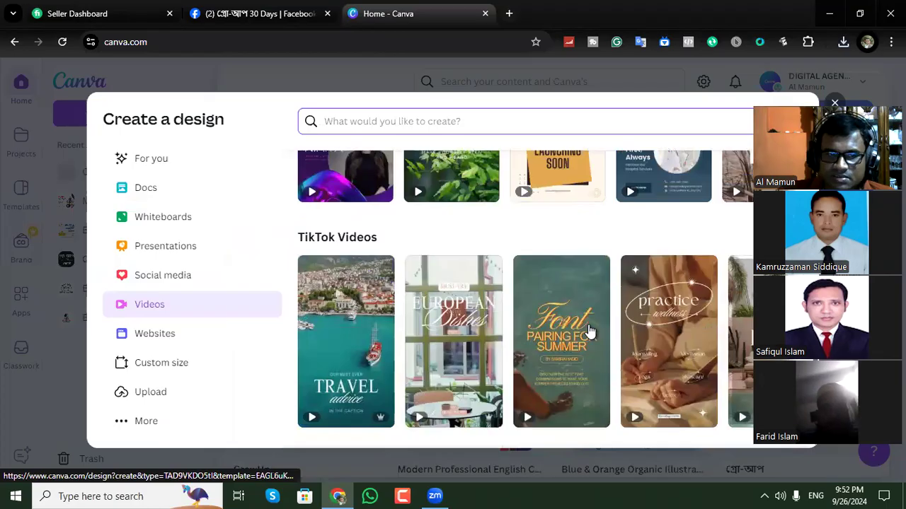
scroll(589, 332, "up", 2)
scroll(589, 331, "up", 3)
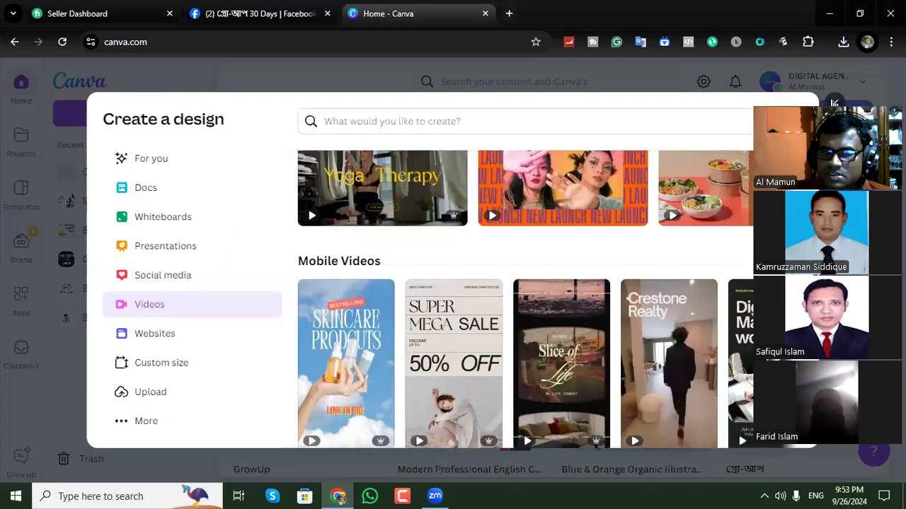
key("Escape")
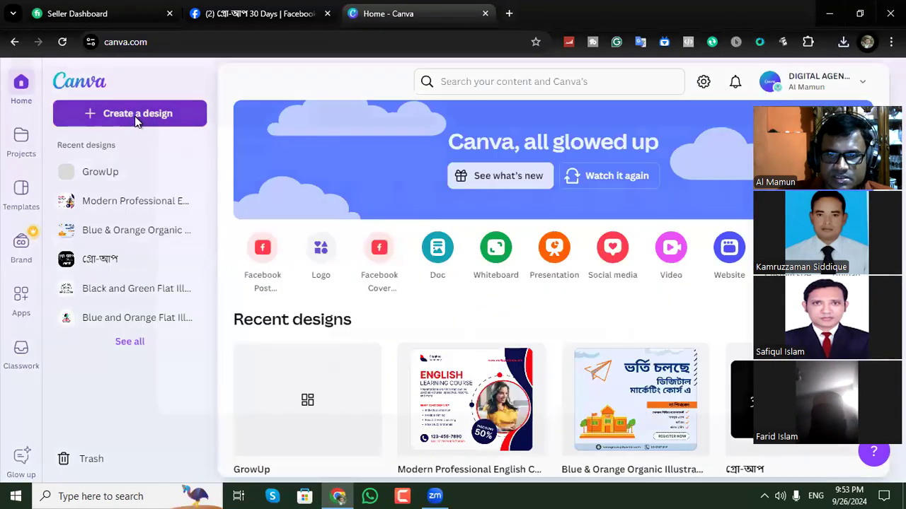
Open the custom size form for a new design and search Google in a new tab for "facebook post image size".
left_click(137, 115)
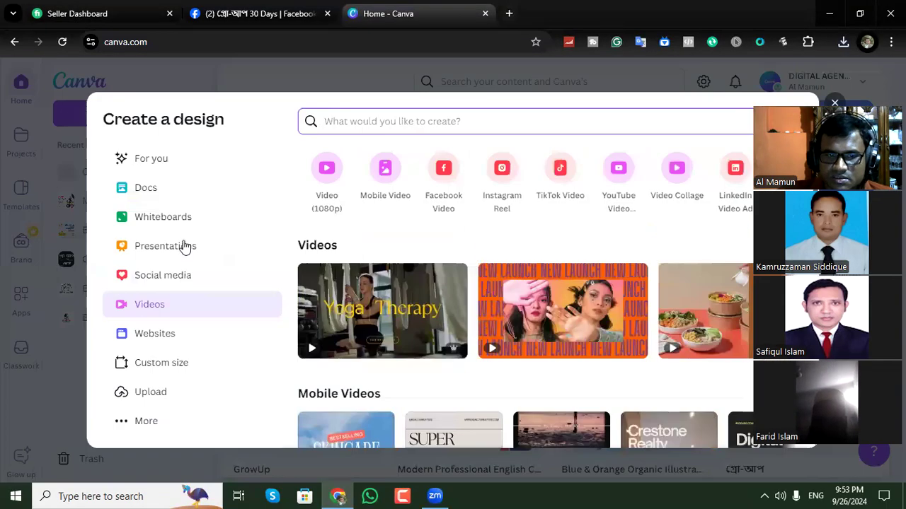
left_click(150, 368)
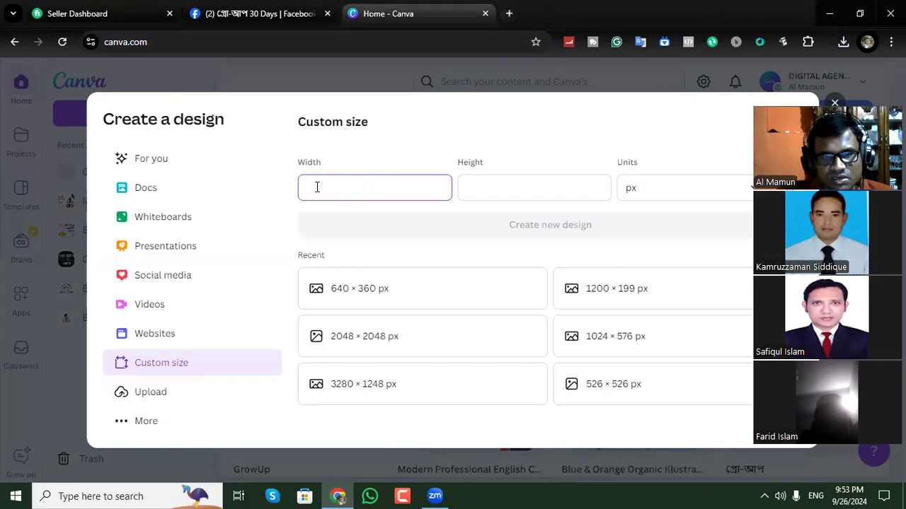
left_click(509, 13)
left_click(199, 45)
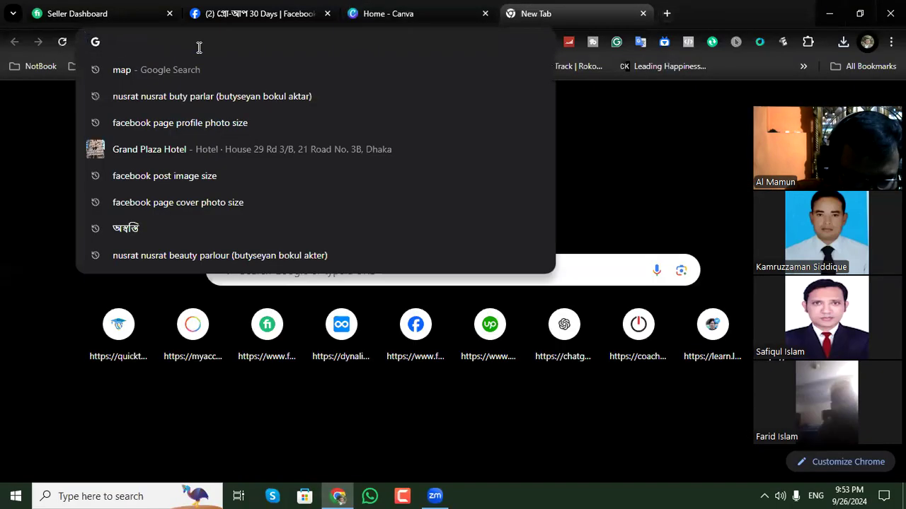
type("facebook post")
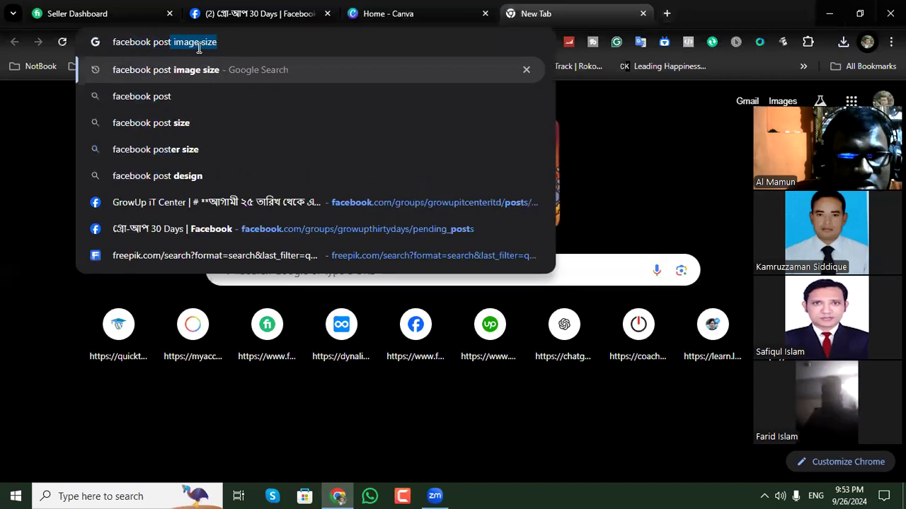
key("Return")
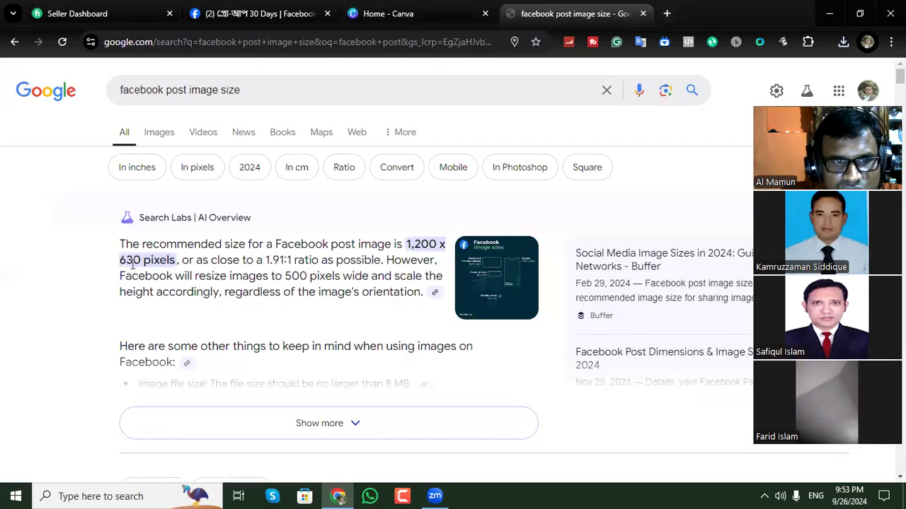
Create a new custom design of 1200 × 630 px, then close the Google results and the template suggestions.
left_click(387, 14)
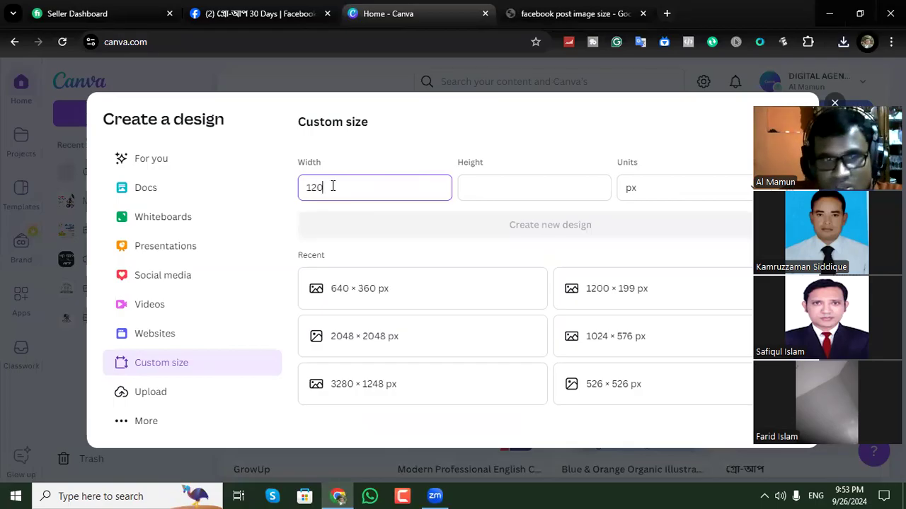
left_click(477, 188)
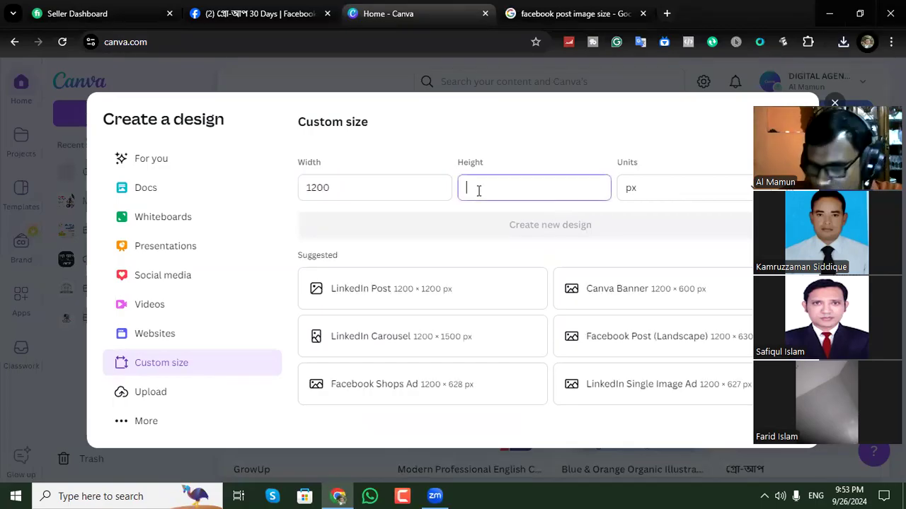
type("630")
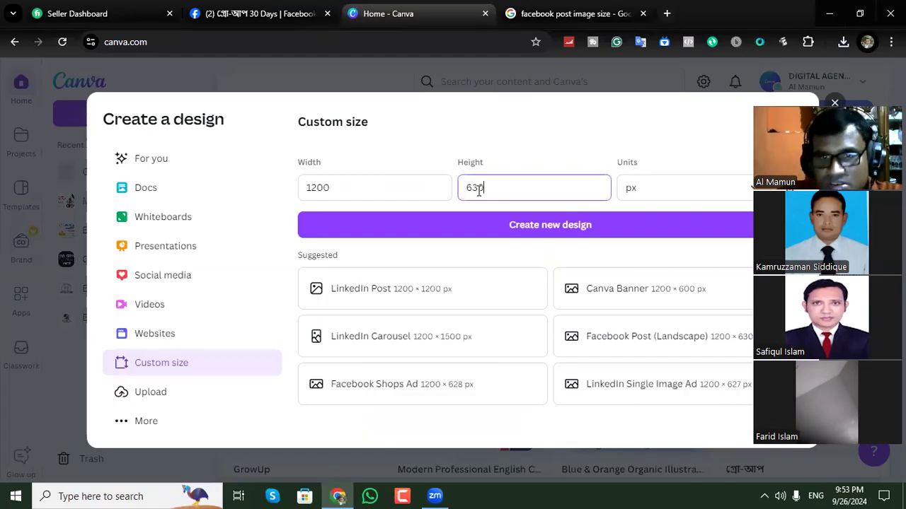
left_click(517, 230)
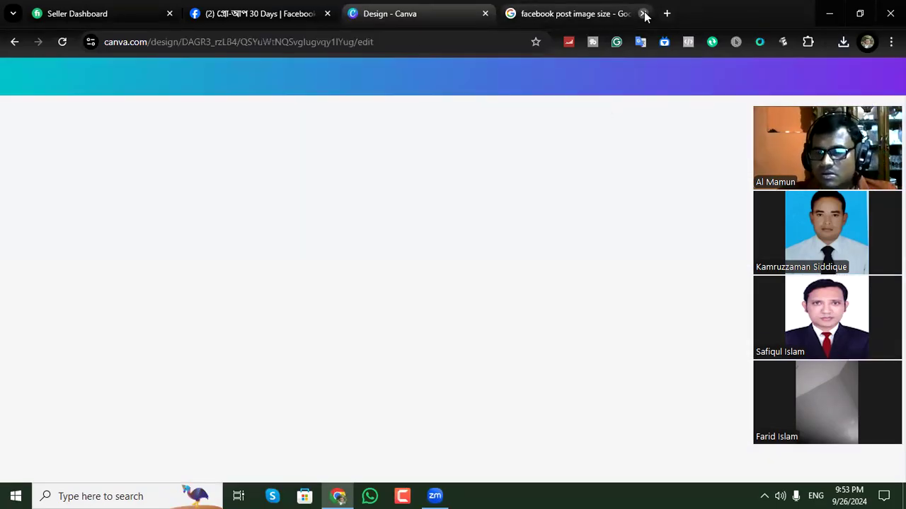
left_click(643, 14)
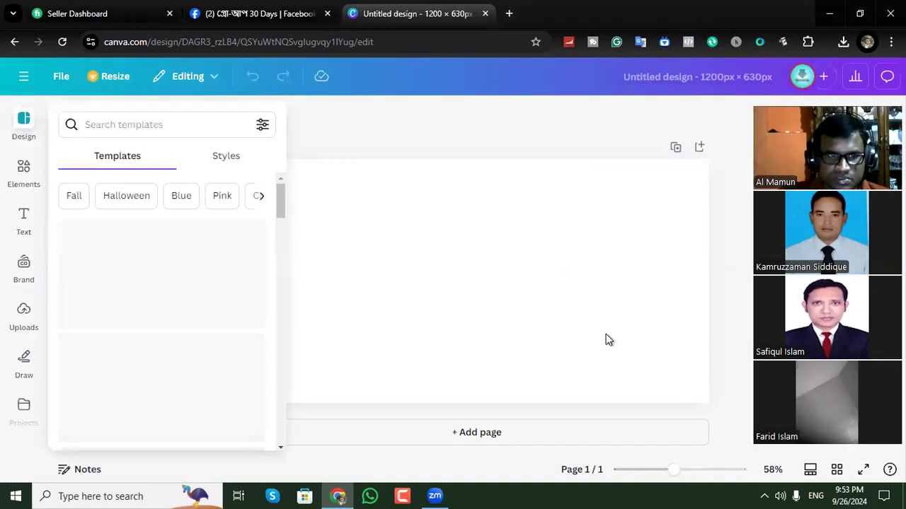
left_click(316, 137)
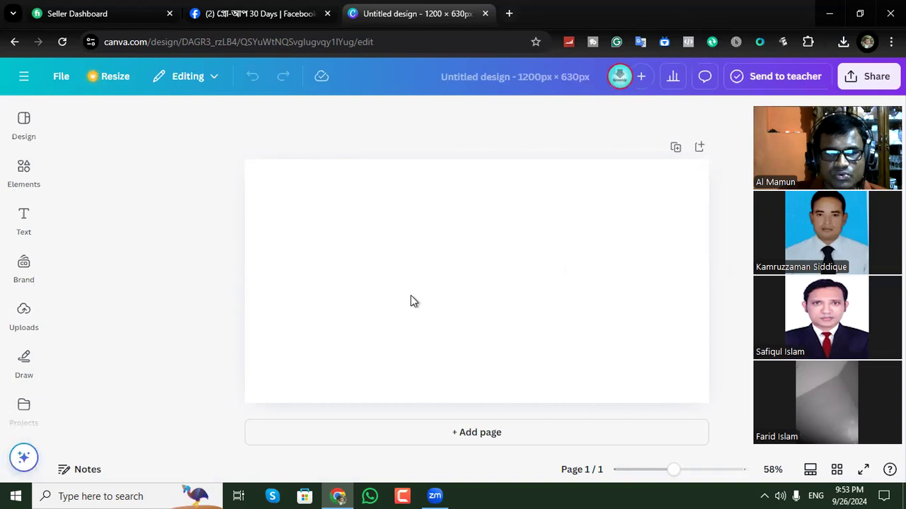
left_click(24, 219)
left_click(27, 176)
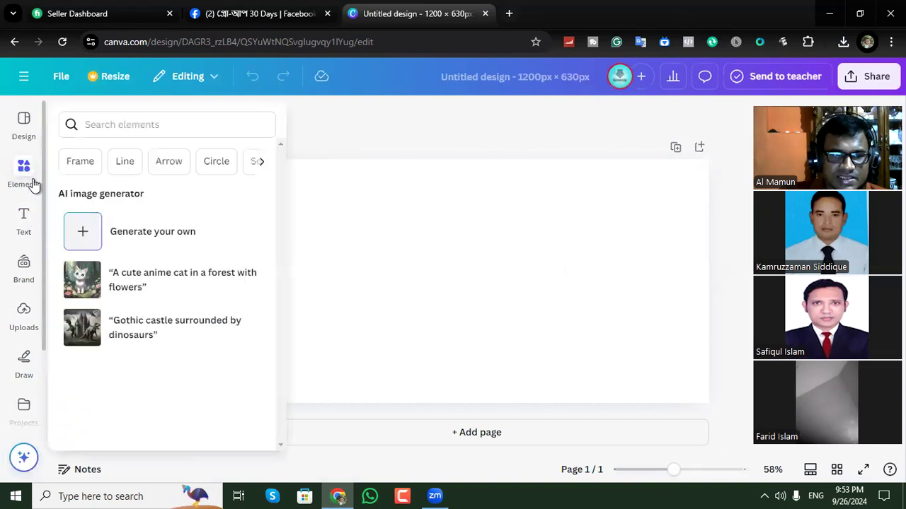
left_click(24, 129)
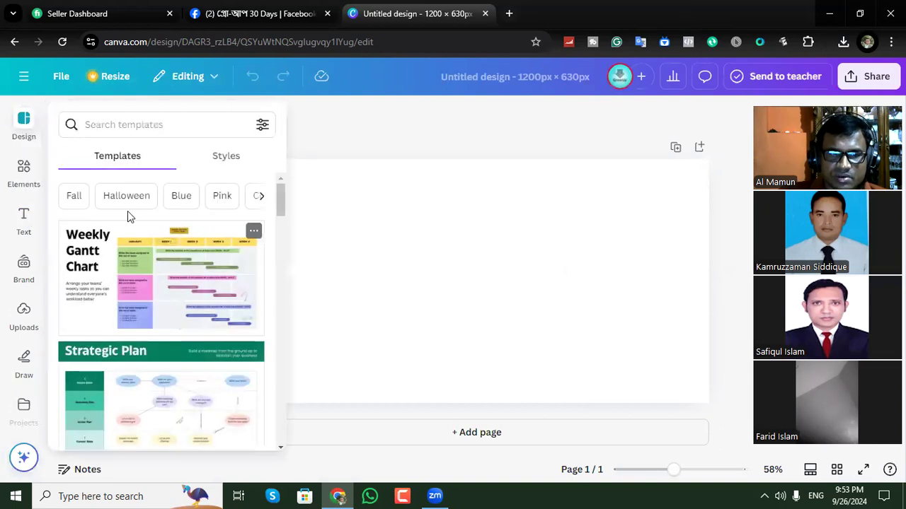
left_click(505, 133)
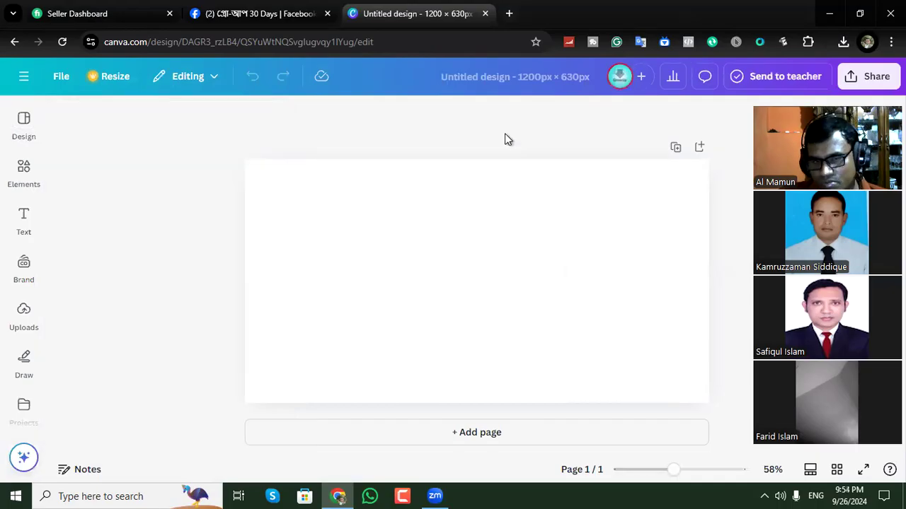
Add the recently used square landscape frame to the blank page.
left_click(25, 182)
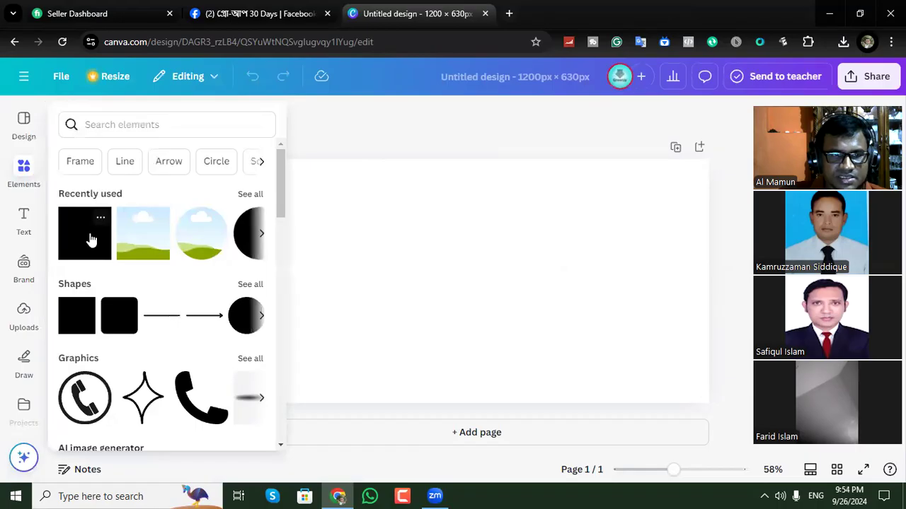
left_click(141, 239)
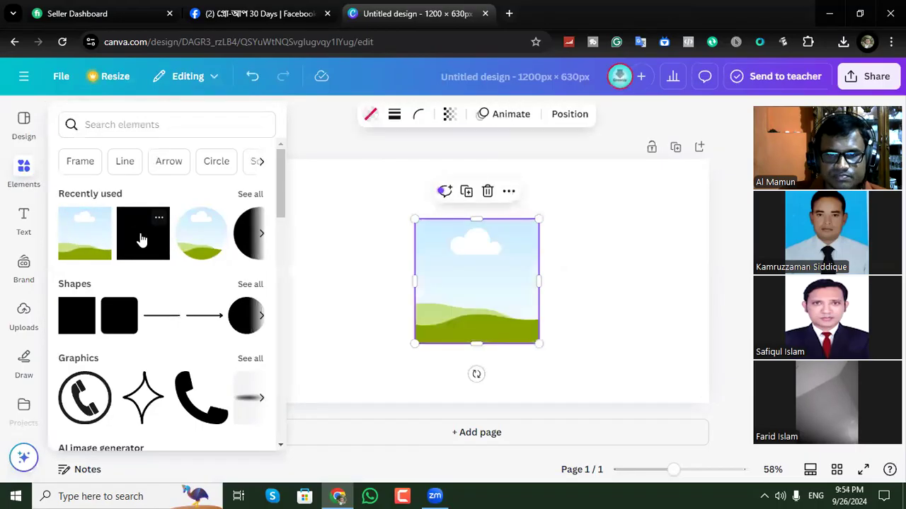
left_click(621, 225)
left_click(622, 225)
Stretch the frame into a horizontal rectangle slightly under half the page width and place it on the page's left half.
left_click(493, 282)
left_click_drag(601, 272, 650, 281)
left_click_drag(327, 286, 268, 288)
left_click_drag(501, 280, 519, 249)
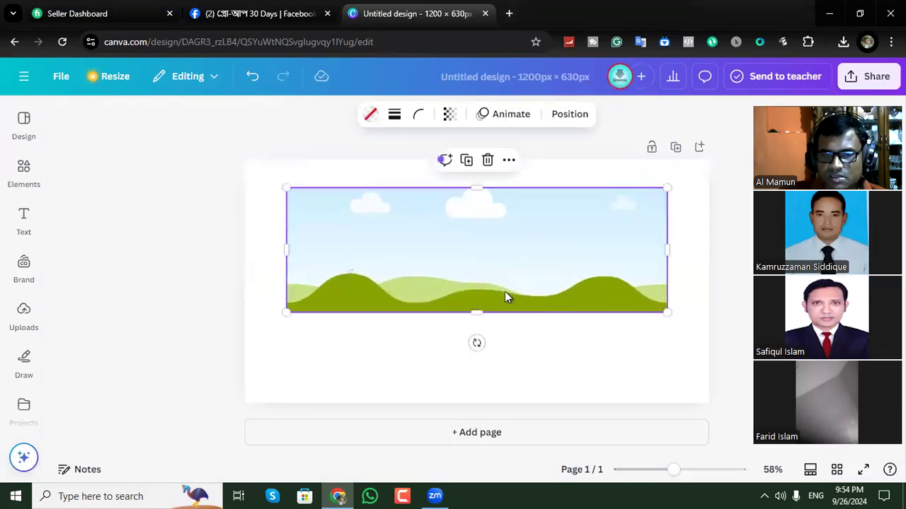
left_click_drag(667, 249, 493, 248)
left_click_drag(381, 229, 362, 260)
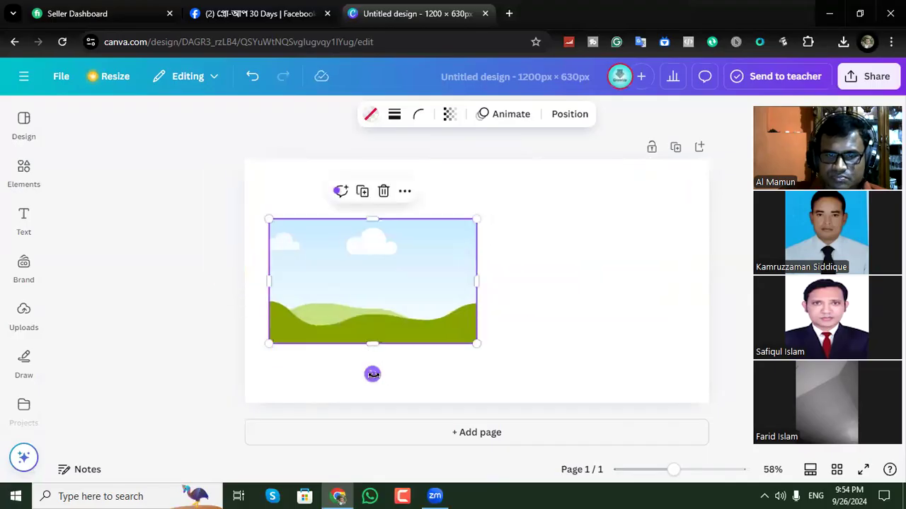
Tilt the frame counterclockwise, slightly enlarge it, and position it so only a triangle covers the page's upper-left corner.
left_click_drag(372, 374, 410, 330)
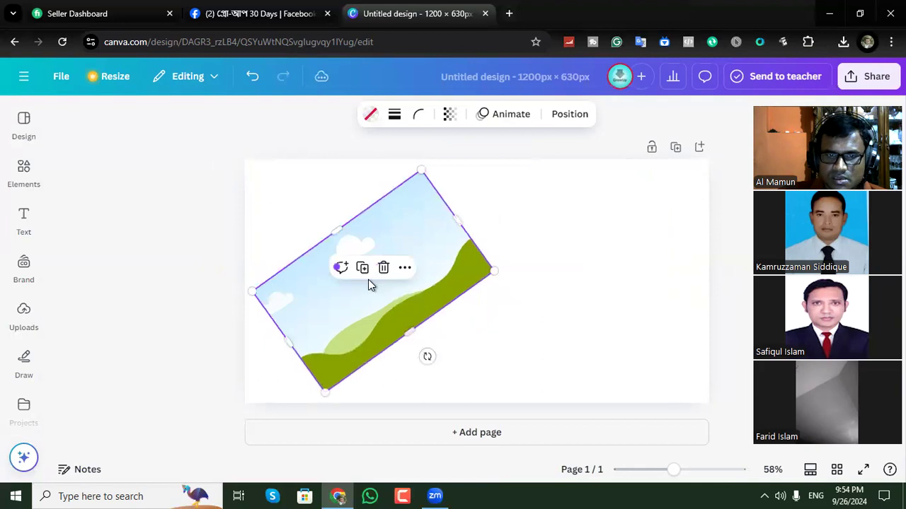
left_click_drag(327, 305, 236, 184)
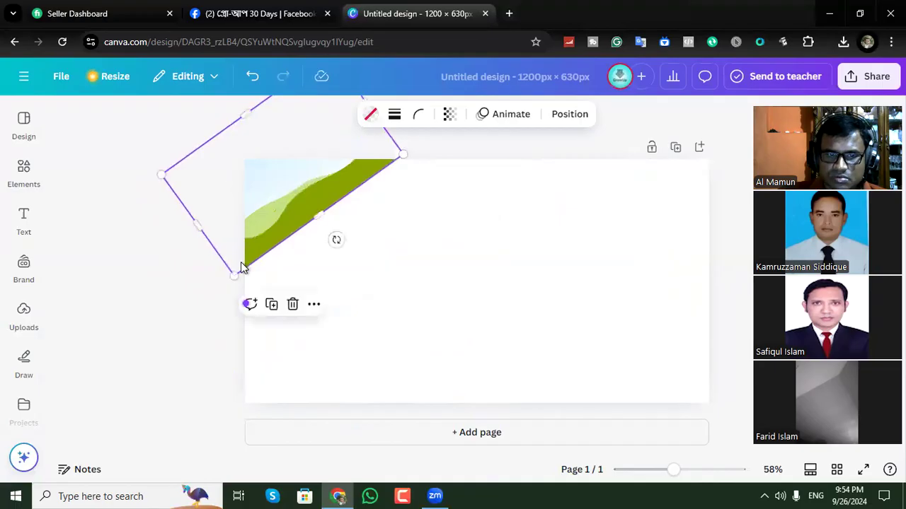
left_click_drag(234, 278, 227, 289)
mouse_move(296, 218)
left_mouse_down()
mouse_move(309, 198)
mouse_move(301, 201)
left_mouse_up()
left_click(642, 206)
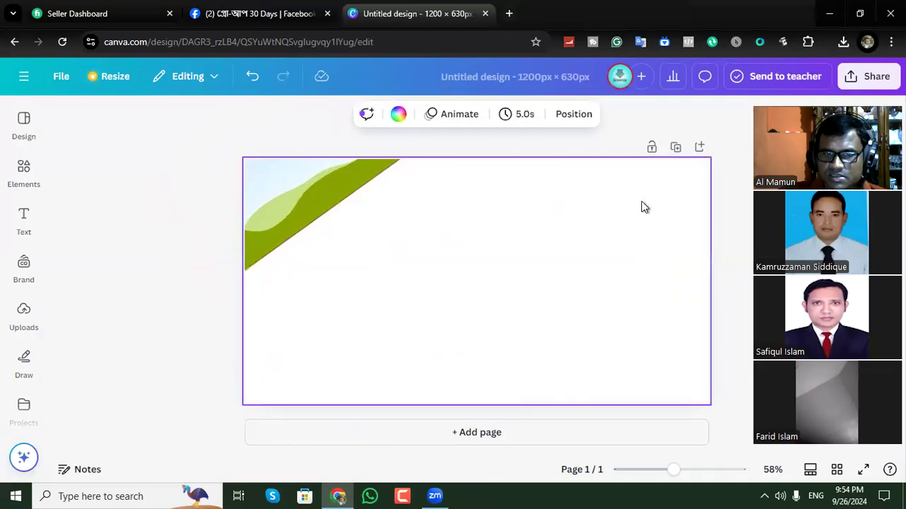
Fill the tilted corner frame with the default solid red.
left_click(371, 176)
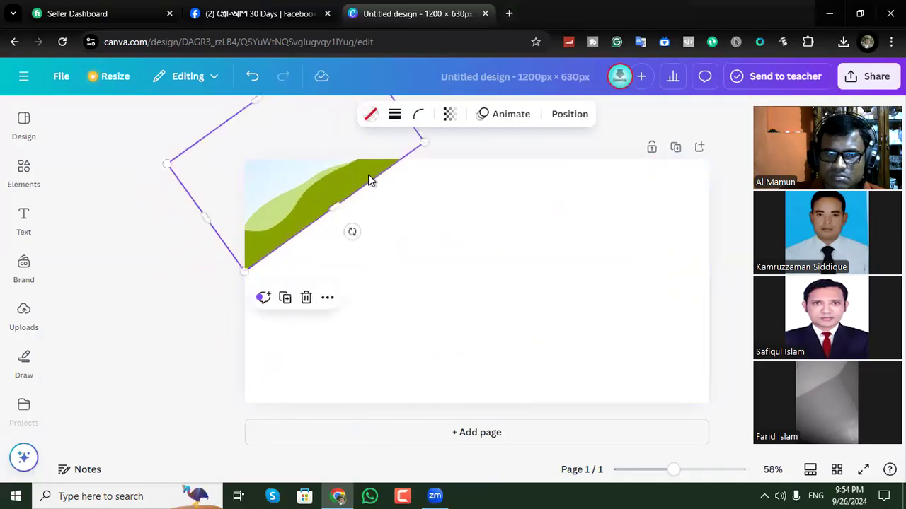
left_click(375, 116)
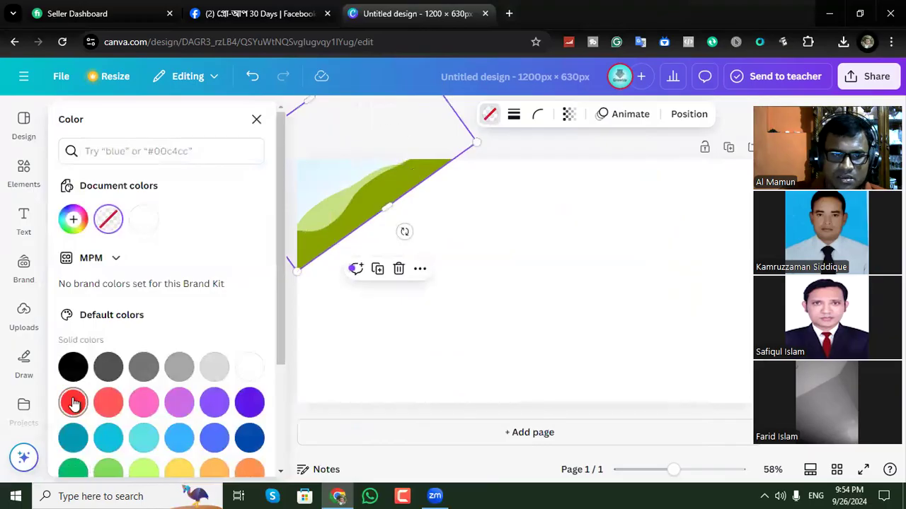
left_click(74, 402)
left_click(542, 219)
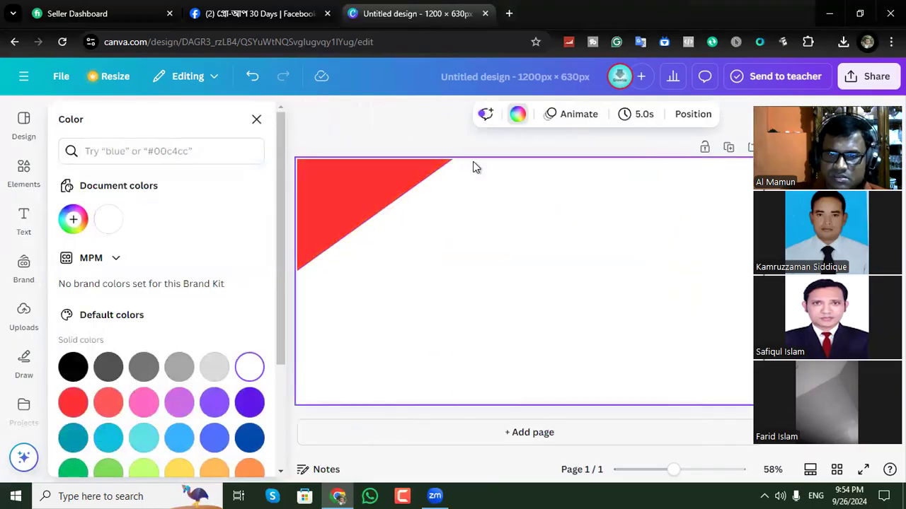
left_click(420, 134)
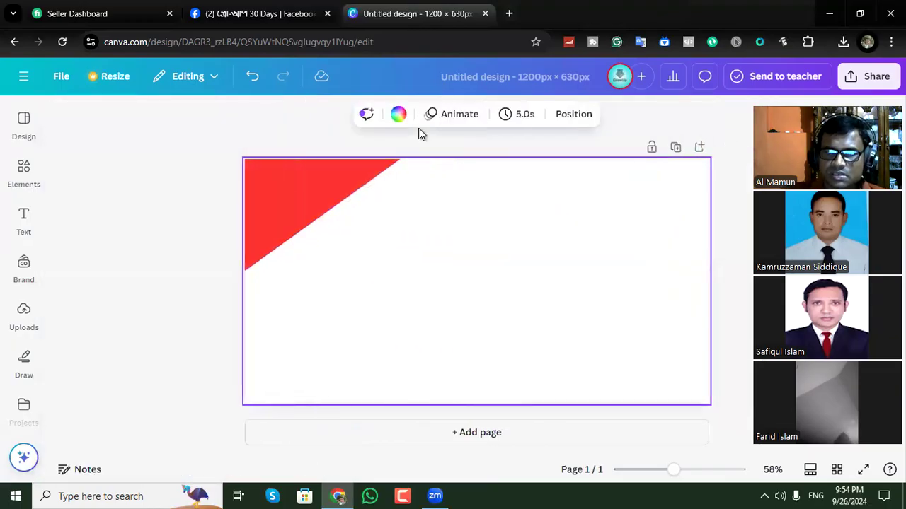
Duplicate the red corner shape, rotate the copy to slope the opposite way, and place it over the page's upper-right corner.
left_click(327, 192)
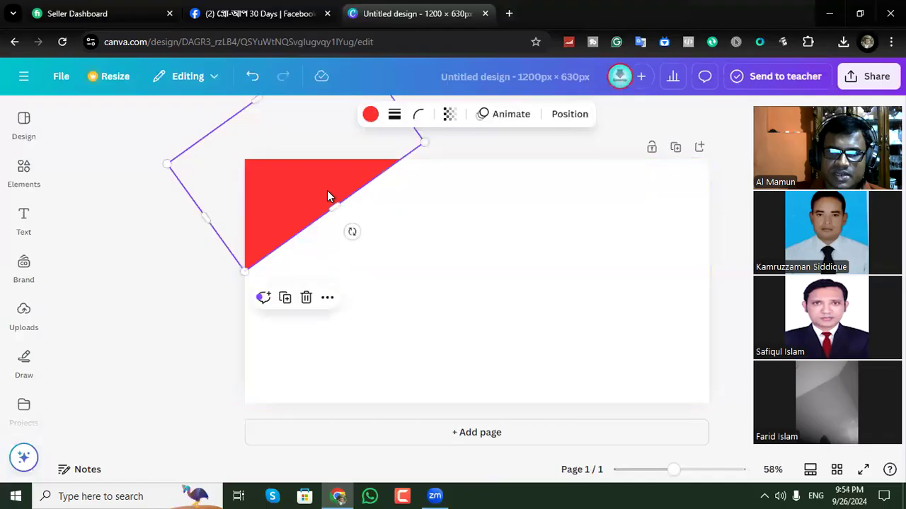
left_click(285, 300)
left_click_drag(302, 182, 518, 295)
left_click_drag(601, 349, 655, 186)
left_click_drag(578, 273, 737, 175)
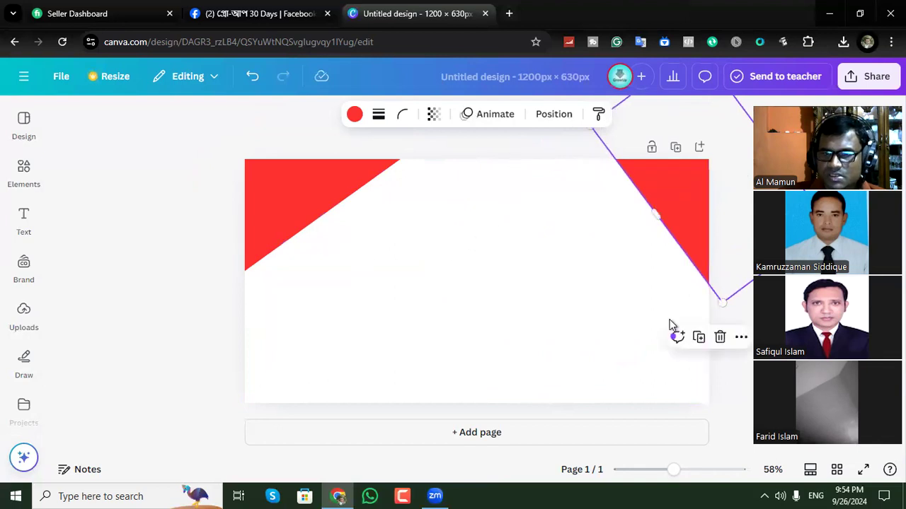
left_click(644, 278)
Shift the upper-left red shape outward and adjust its rotation so its diagonal edge is slightly steeper.
left_click(309, 202)
left_click_drag(310, 202, 281, 210)
left_click_drag(331, 236, 333, 235)
left_click(471, 237)
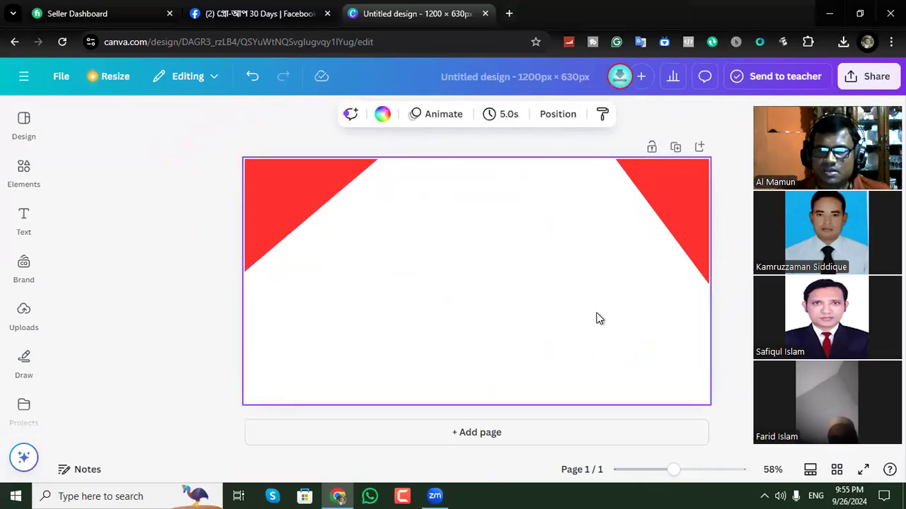
Duplicate the upper-left red shape, straighten the copy, and position it partly over the page's lower edge.
left_click(312, 191)
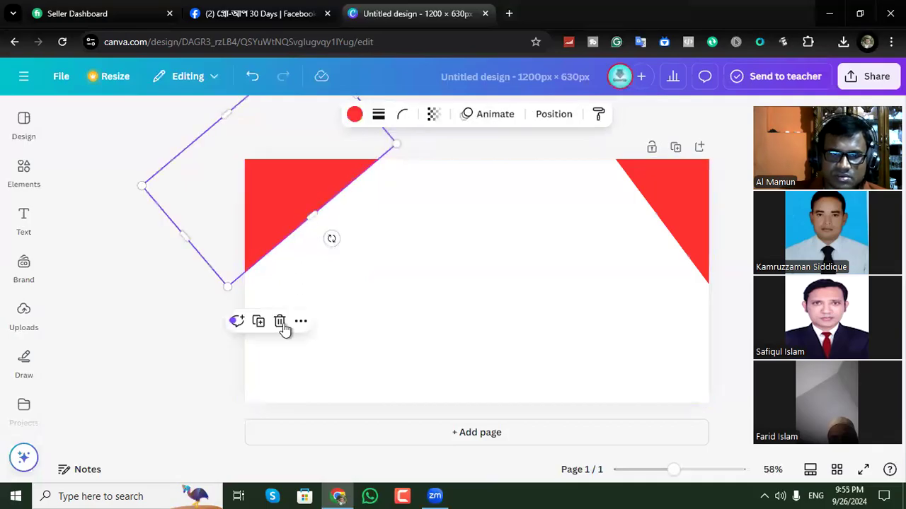
left_click_drag(293, 217, 472, 325)
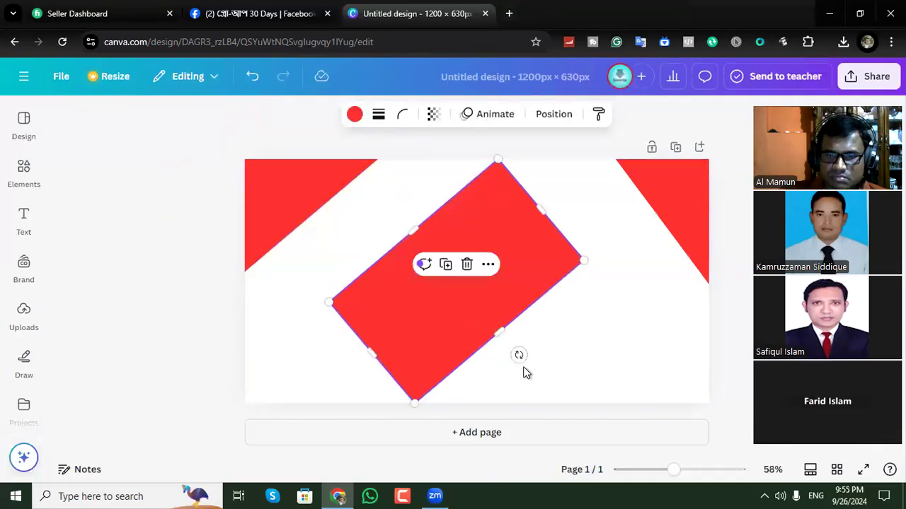
left_click_drag(517, 353, 461, 366)
left_click(459, 365)
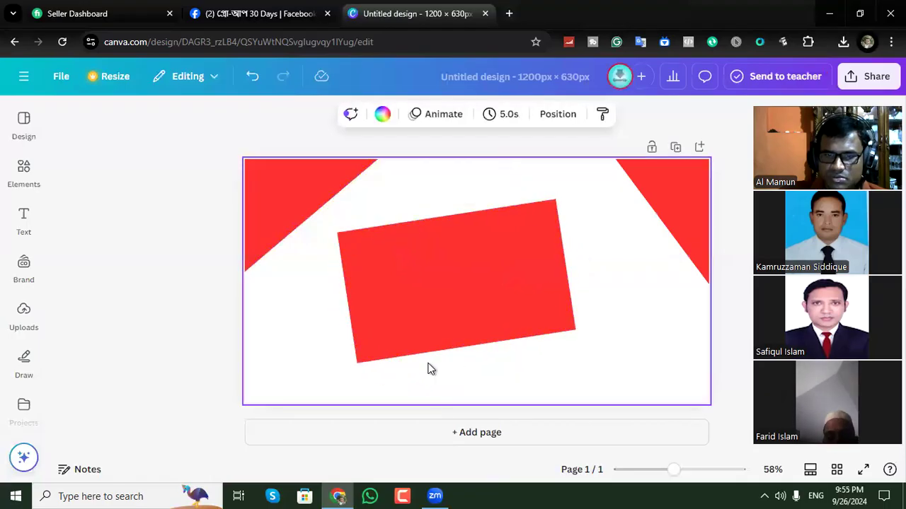
left_click(470, 343)
left_click_drag(456, 380, 453, 377)
left_click_drag(478, 313, 475, 375)
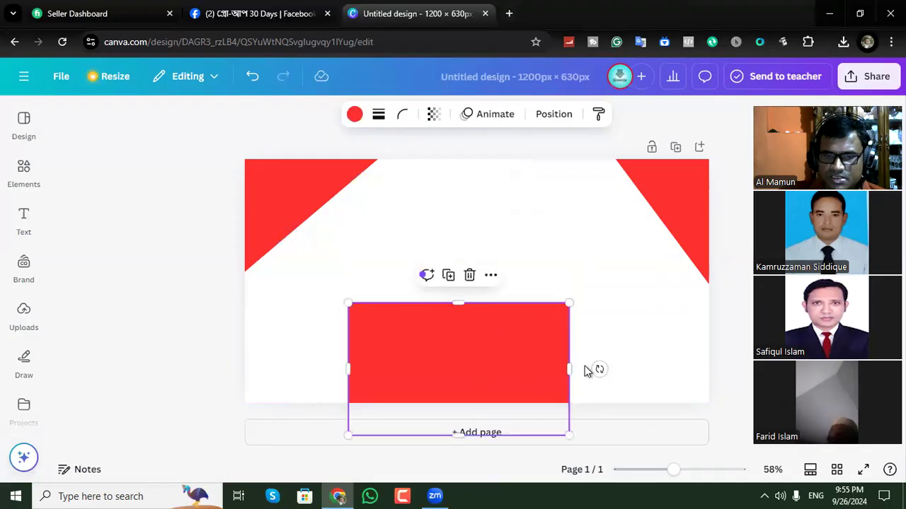
Widen the lower red rectangle past both side edges so it forms a full-width band.
left_click_drag(565, 369, 717, 369)
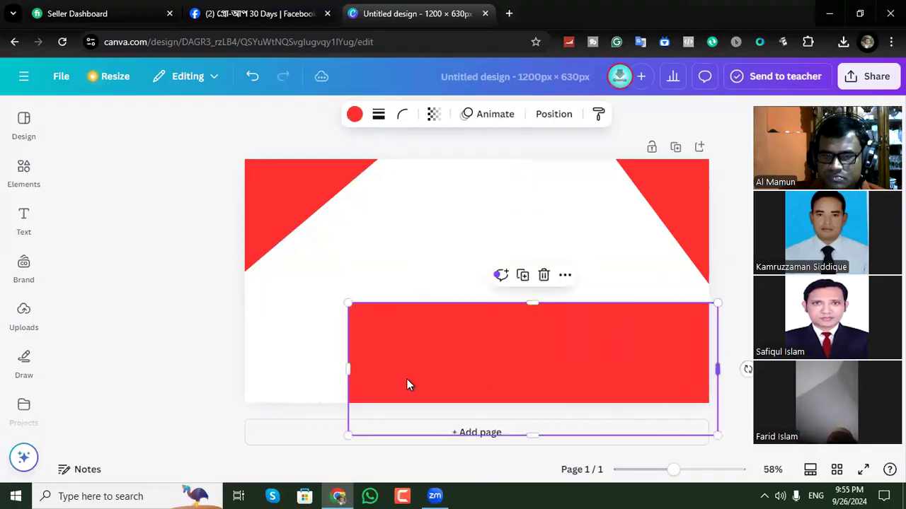
left_click_drag(347, 369, 237, 369)
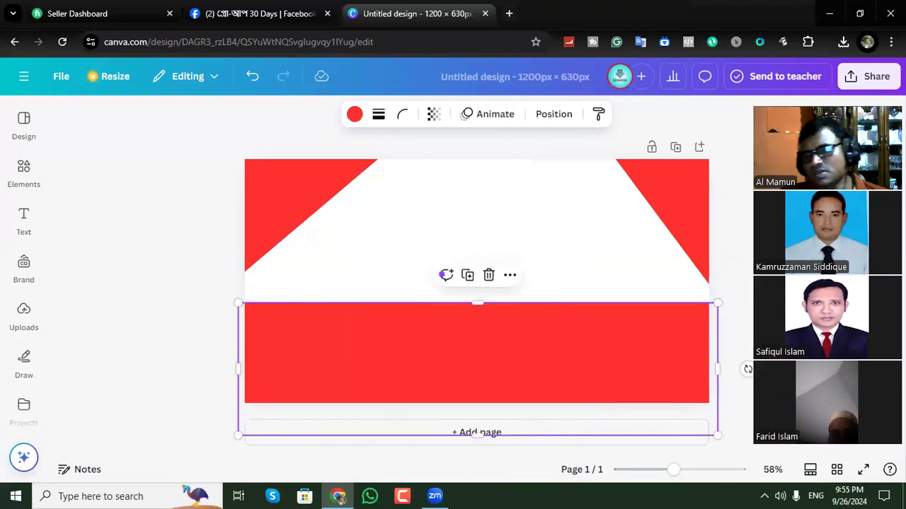
left_click(475, 228)
Move the upper-left red shape farther into its corner and rotate it to about -49°.
left_click(333, 186)
left_click(490, 214)
left_click_drag(330, 180, 322, 176)
left_click(181, 300)
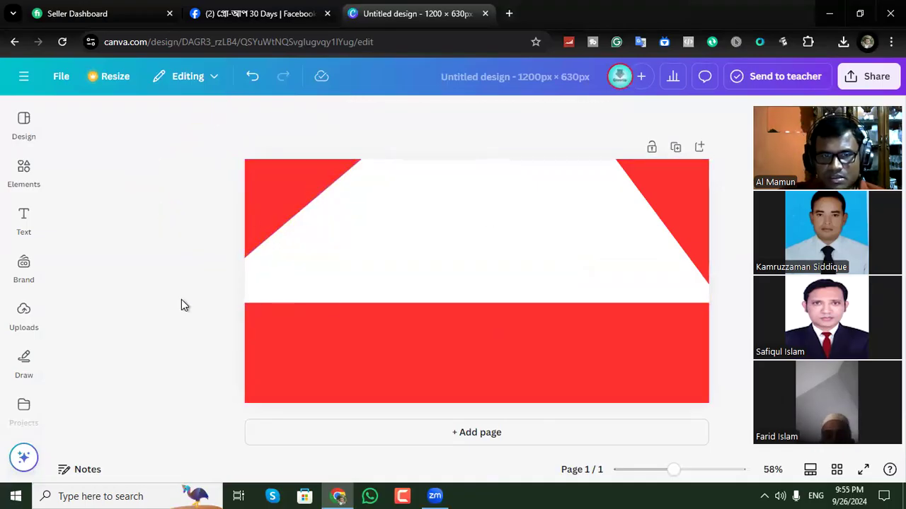
left_click_drag(275, 208, 315, 216)
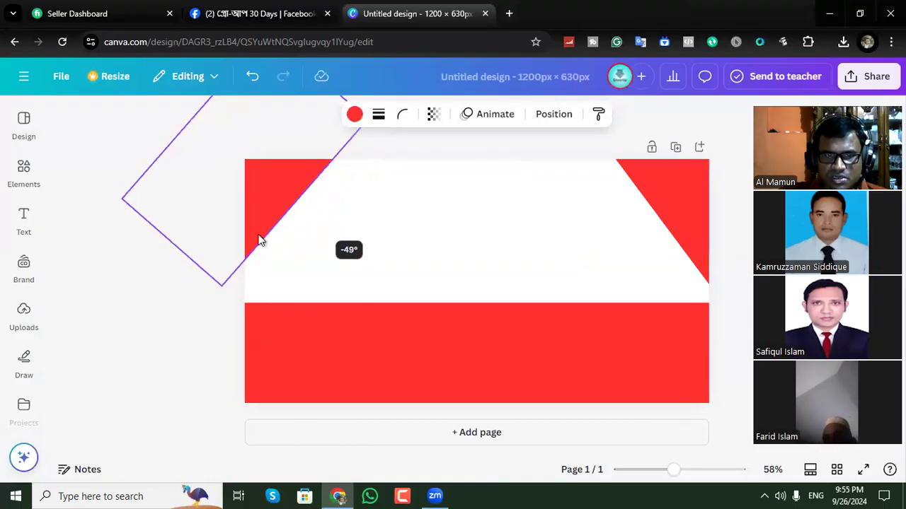
left_click_drag(260, 240, 259, 241)
left_click(167, 300)
Move the upper-right red shape farther into its corner to roughly match the size of the left triangle.
left_click(672, 193)
left_click_drag(685, 179, 686, 180)
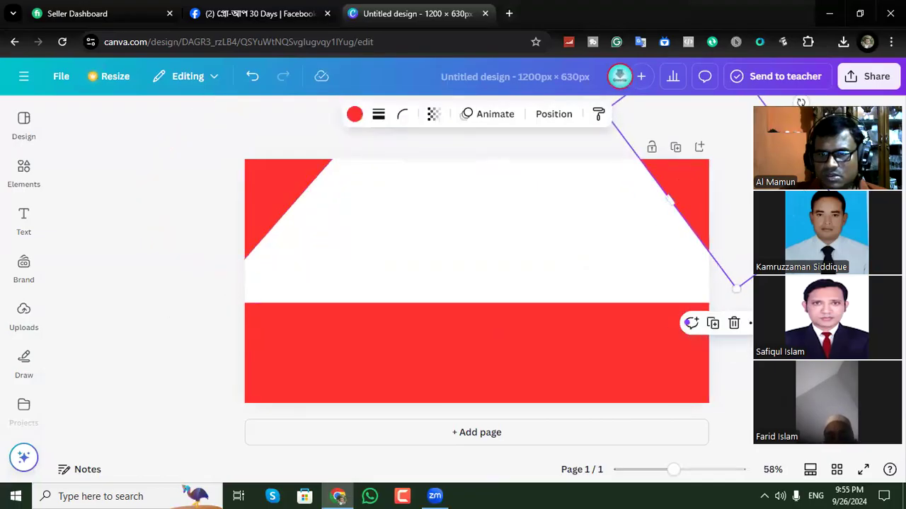
left_click(800, 101)
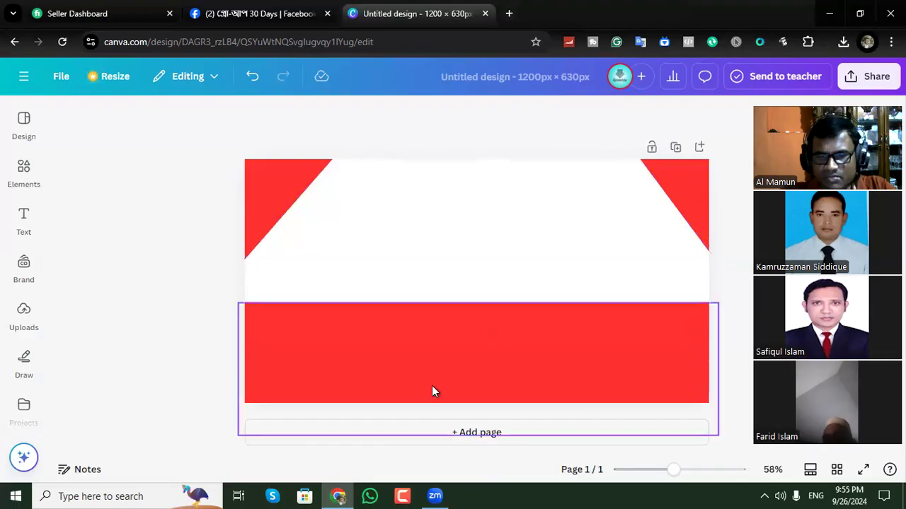
left_click(460, 207)
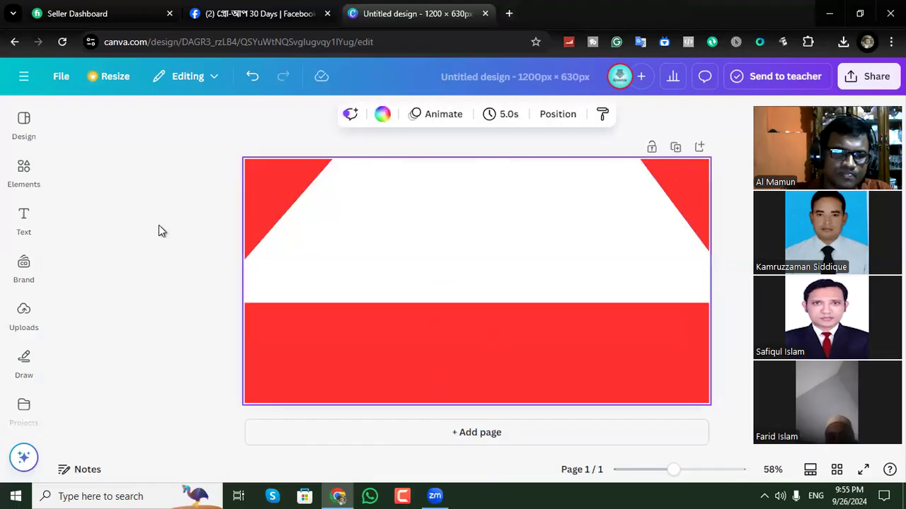
Add a heading with the text "GrowUp" to the page.
left_click(23, 219)
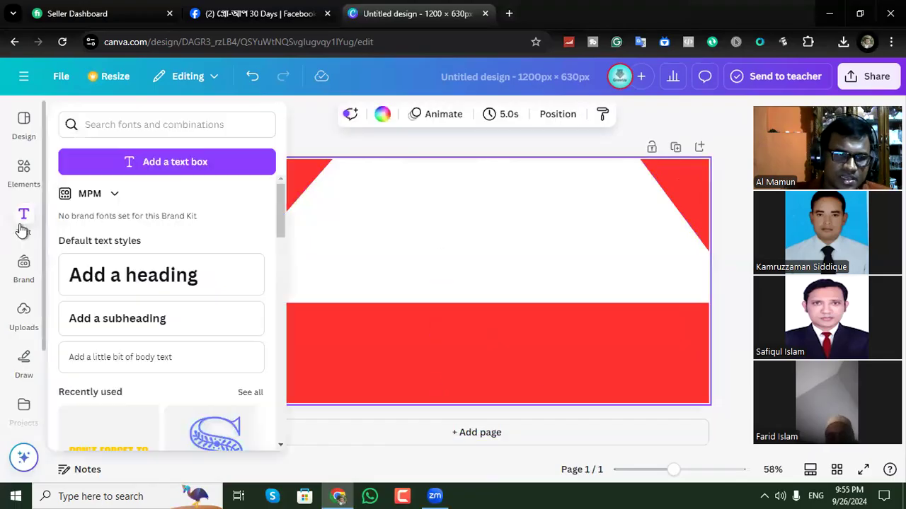
left_click(115, 277)
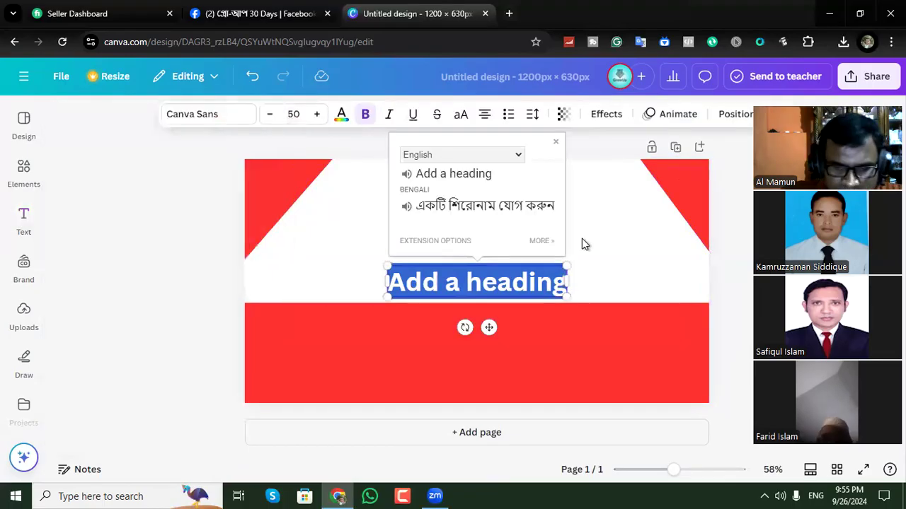
type("G")
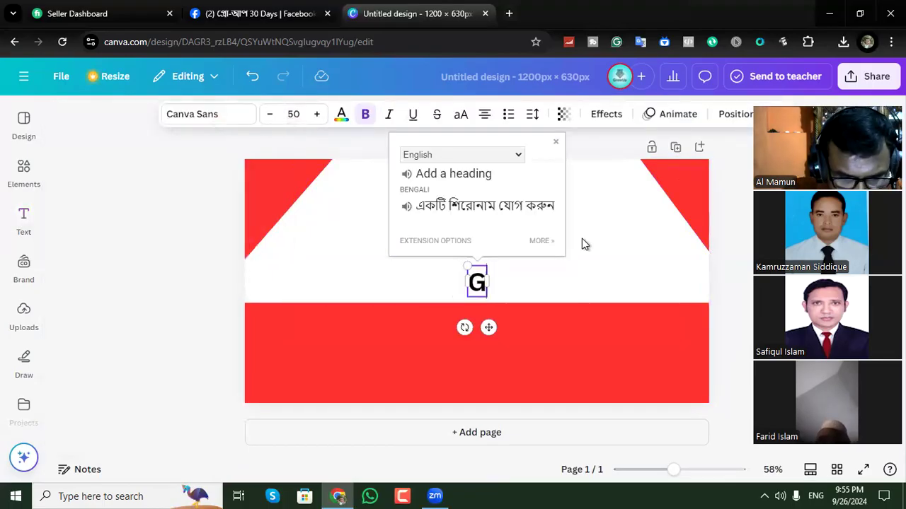
type("rowUp")
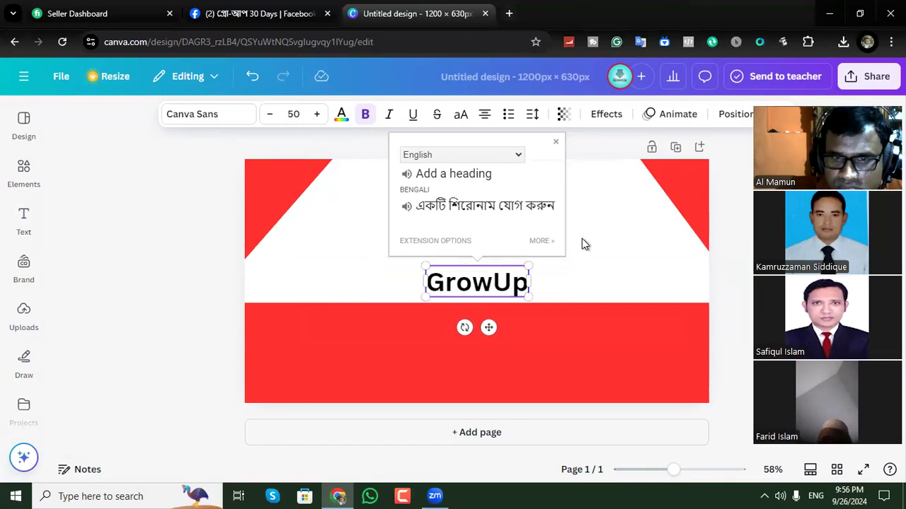
left_click(436, 301)
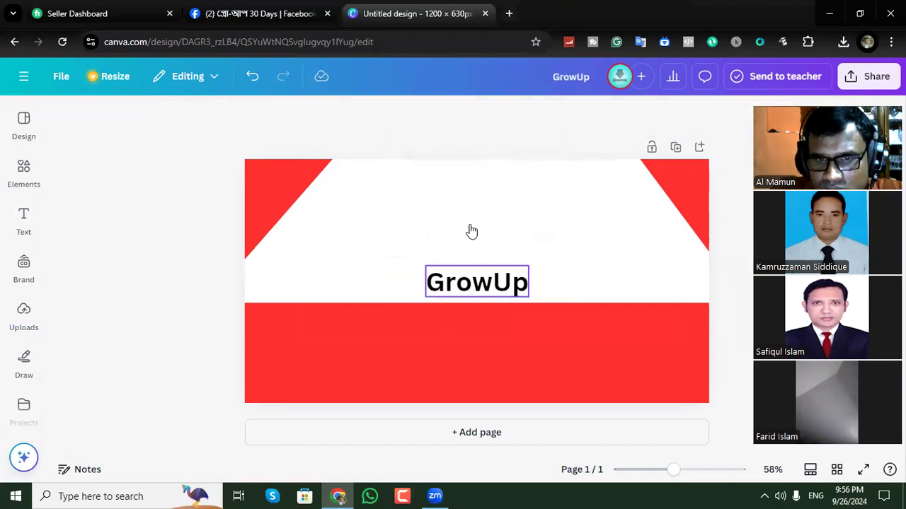
Enlarge the GrowUp heading to font size 93.4 and centre it between the two upper red triangles.
left_click_drag(473, 282, 480, 196)
left_click_drag(537, 210, 577, 219)
left_click_drag(434, 220, 382, 235)
left_click_drag(495, 209, 493, 205)
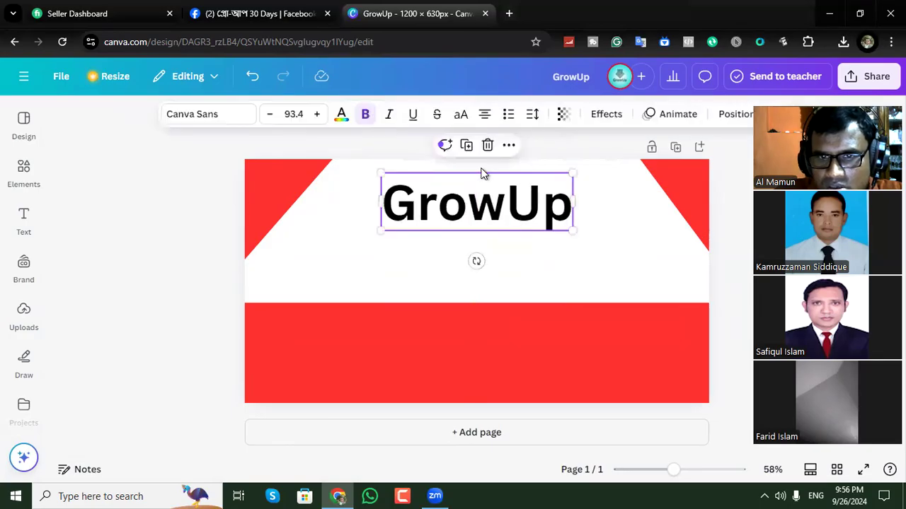
Duplicate the GrowUp heading and place the copy directly beneath the original, above the red band.
left_click(466, 145)
left_click_drag(485, 213, 480, 254)
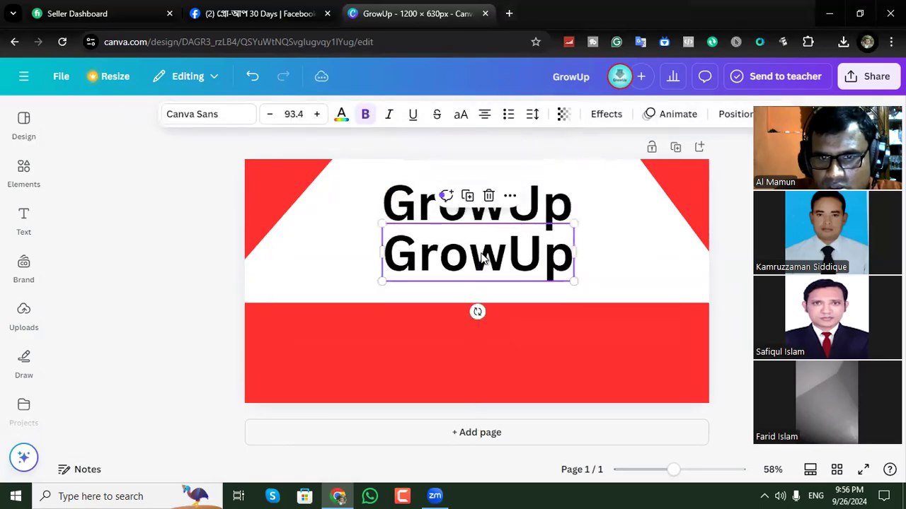
Replace the text of the lower GrowUp heading with "IT".
double_click(480, 253)
key("BackSpace")
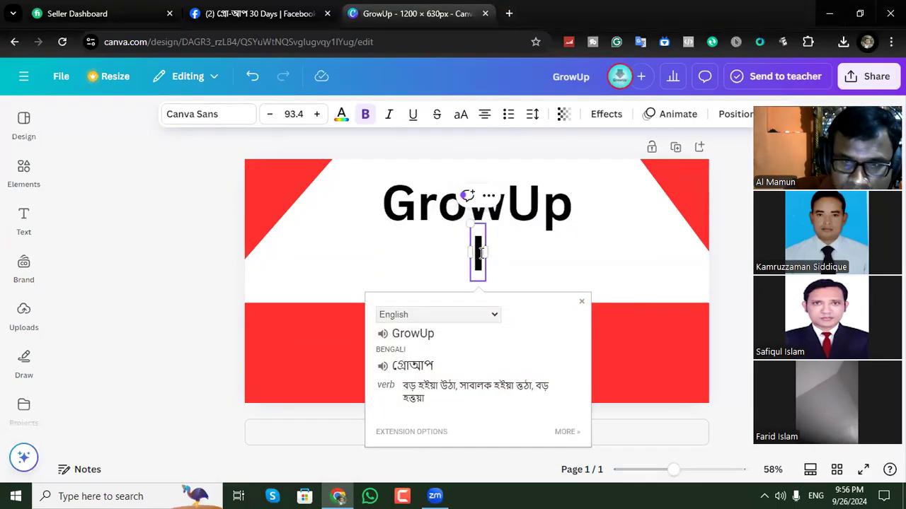
type("IT")
left_click(535, 259)
Duplicate the IT heading, place the copy directly below it and change the copy's text to "Center".
left_click(478, 260)
left_click(468, 196)
left_click_drag(478, 256, 475, 303)
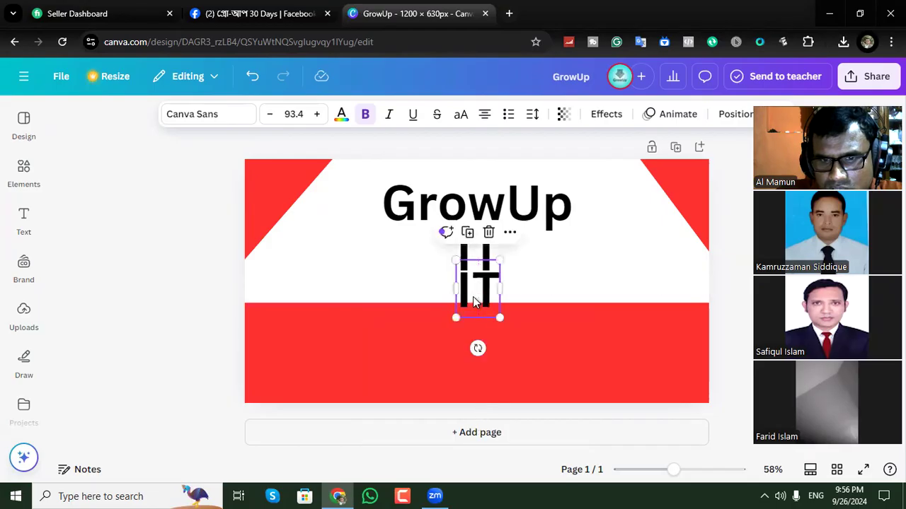
double_click(475, 295)
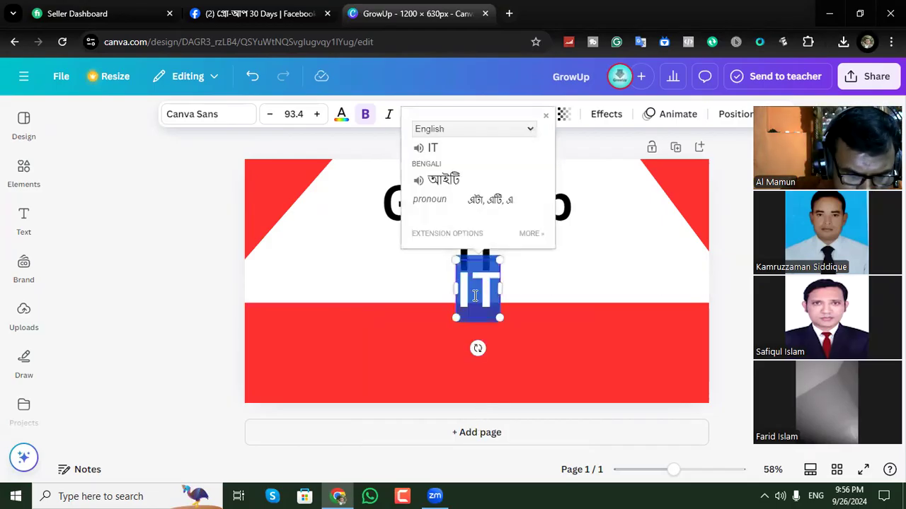
type("Center")
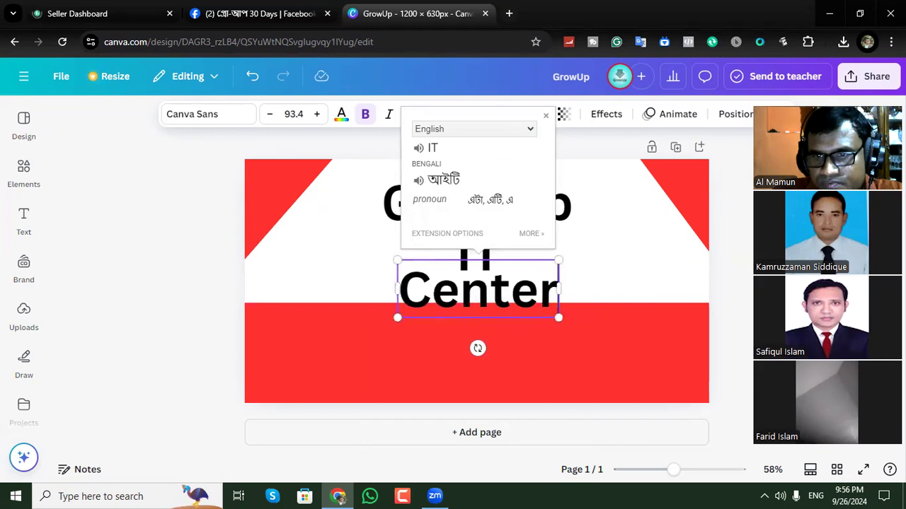
left_click(546, 115)
Move the GrowUp and IT headings slightly up and reduce IT to font size 69.8.
mouse_move(530, 206)
left_mouse_down()
mouse_move(531, 190)
mouse_move(530, 198)
left_mouse_up()
left_click(486, 272)
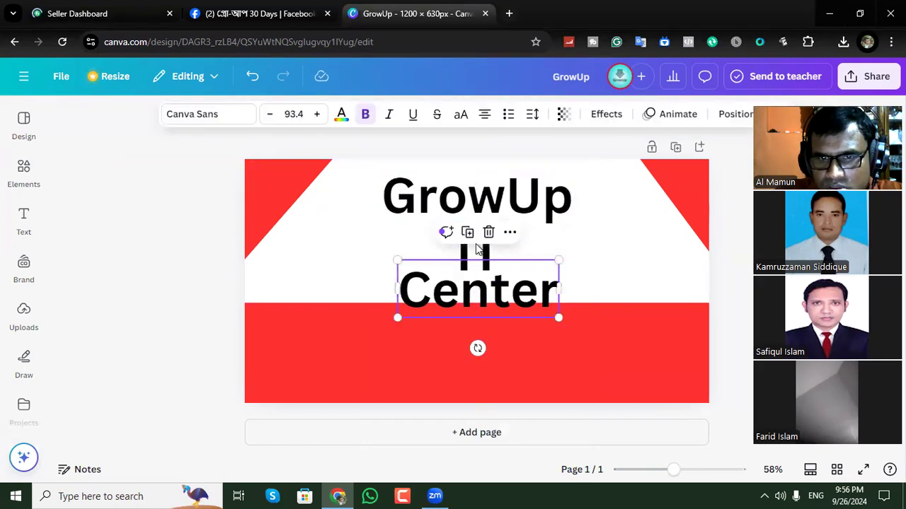
left_click_drag(488, 258, 494, 237)
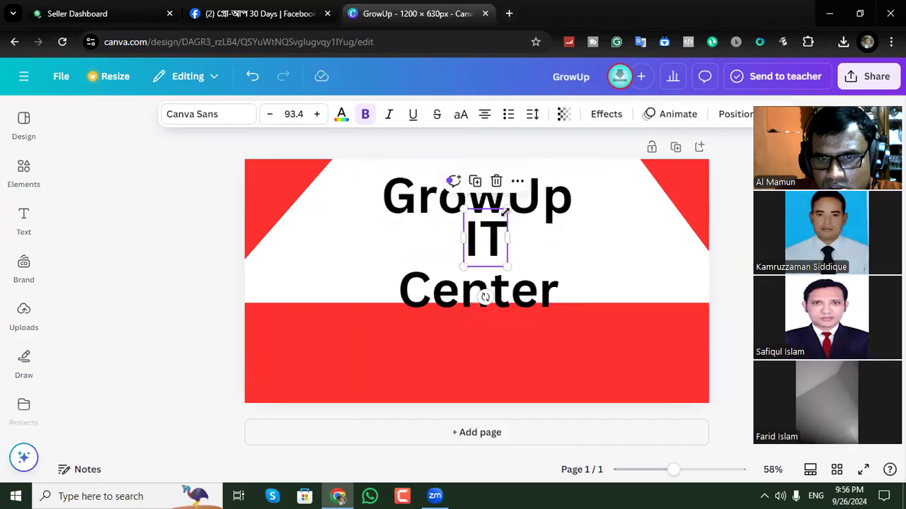
left_click_drag(506, 206, 496, 224)
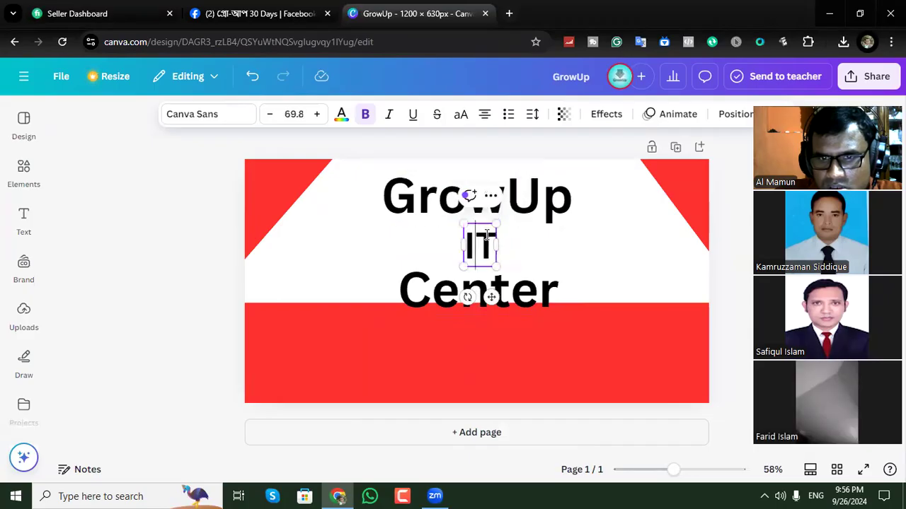
left_click(606, 266)
Shrink the Center heading and place it beneath IT, just above the red band.
left_click_drag(522, 291, 518, 276)
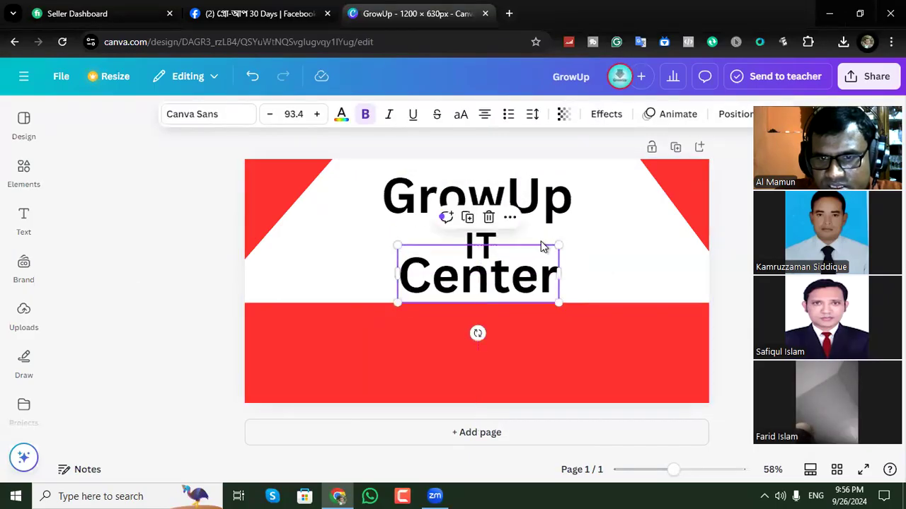
left_click_drag(560, 244, 530, 257)
left_click_drag(491, 289, 507, 283)
left_click(588, 268)
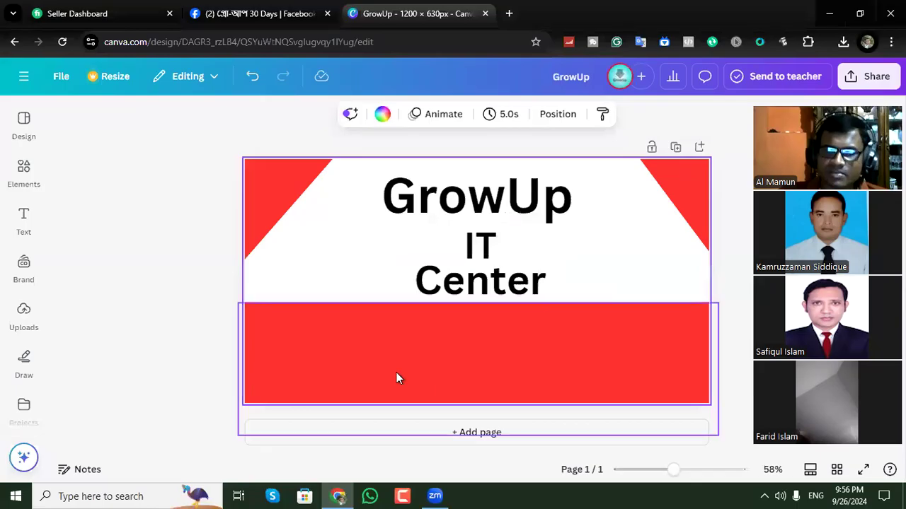
Lower the upper edge of the red band so that it covers roughly the bottom quarter of the page.
left_click(523, 359)
left_click_drag(477, 304, 476, 346)
left_click(746, 263)
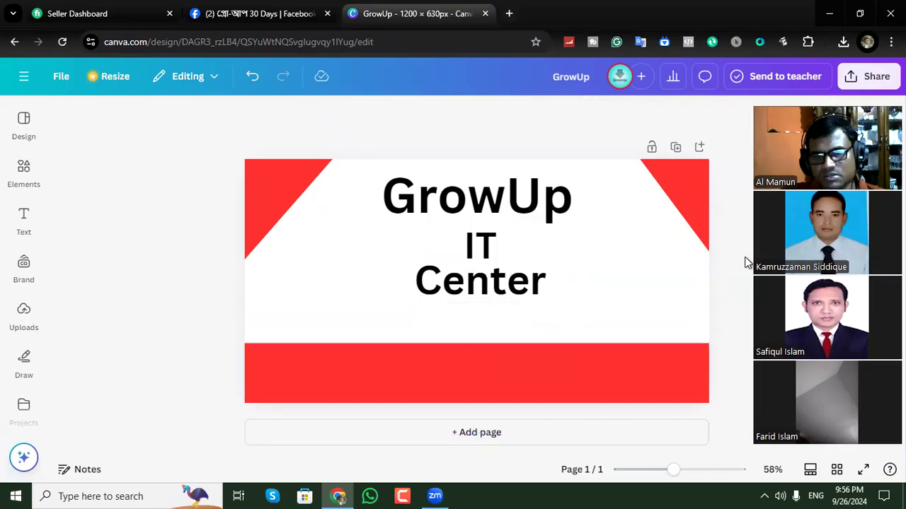
Add a heading on the red band with the label "Adress:" followed by the centre's address.
left_click(23, 219)
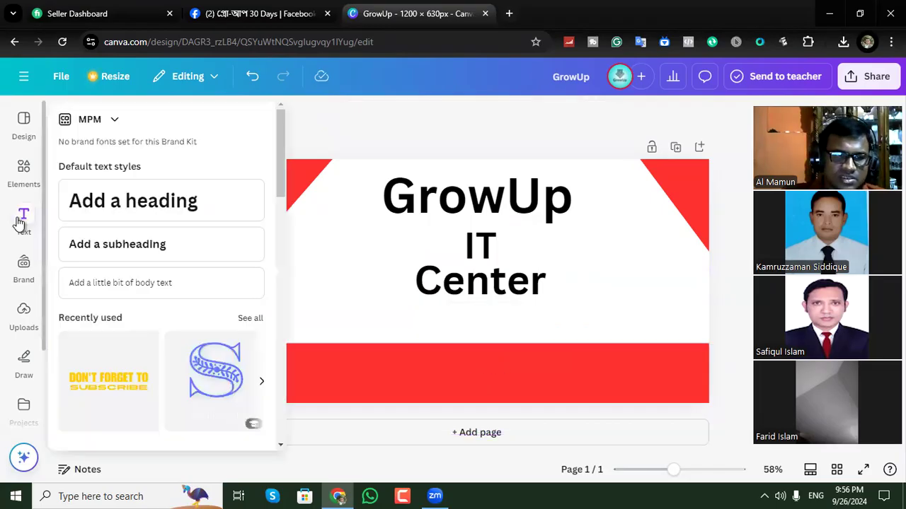
left_click(111, 276)
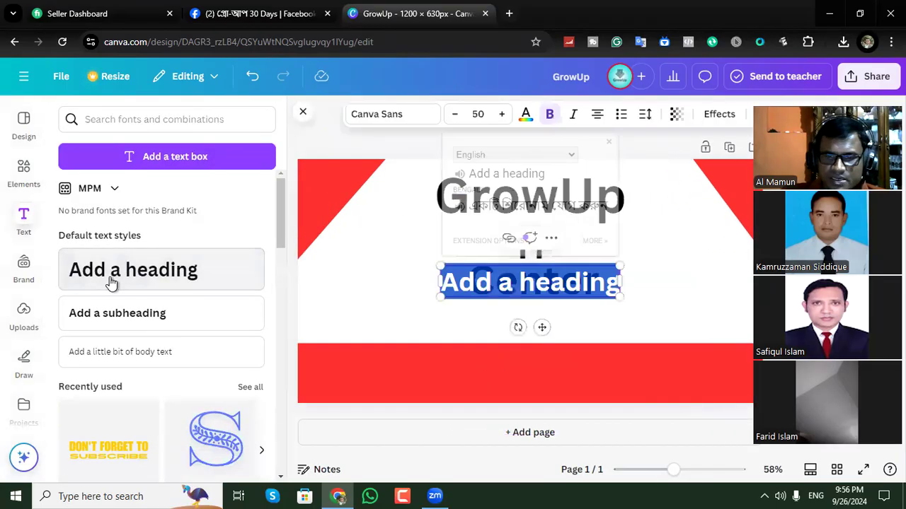
left_click_drag(541, 329, 507, 421)
type("A")
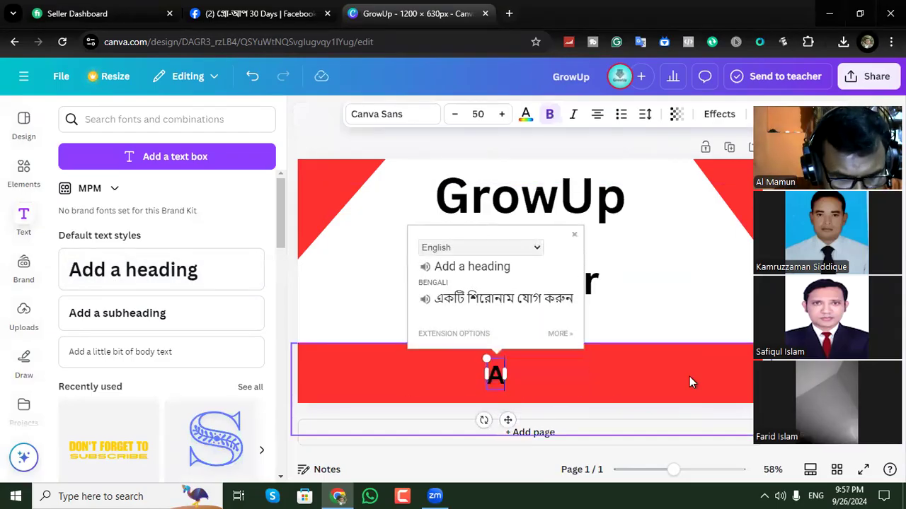
type("dress")
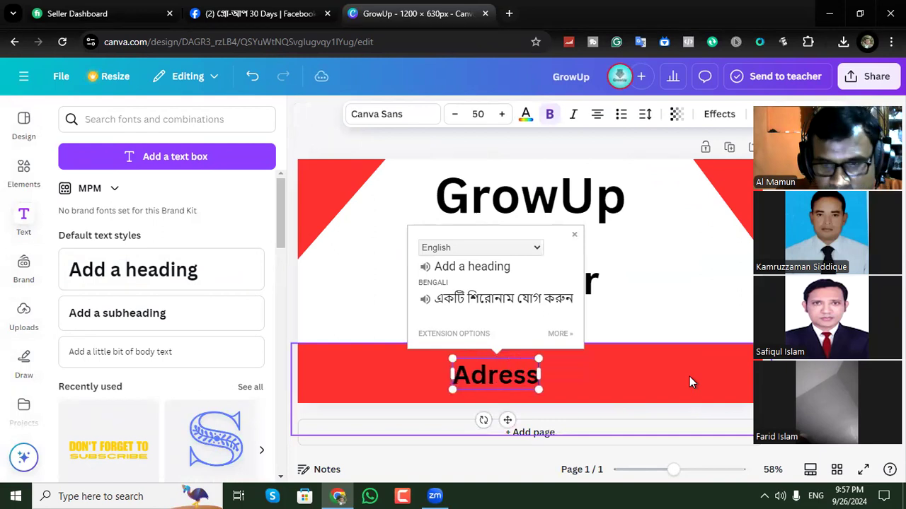
type(":")
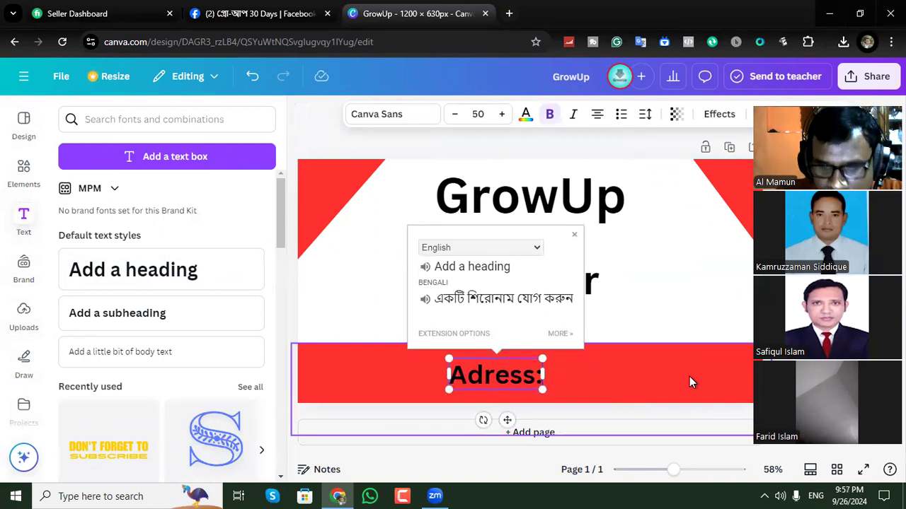
type(" Rajoir")
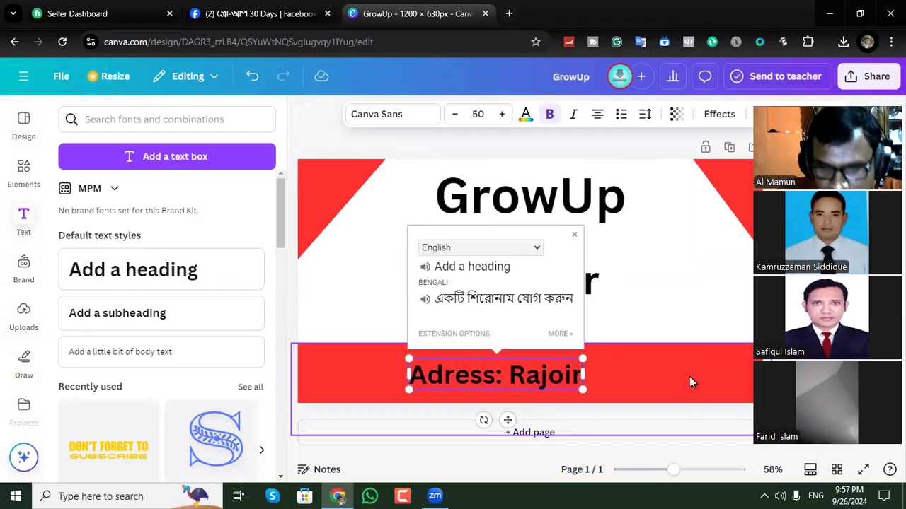
type(",")
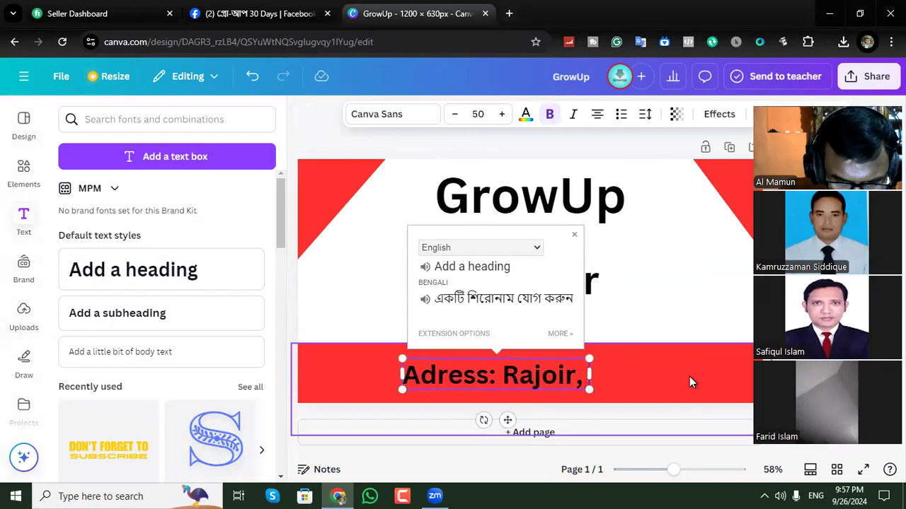
type(" Madaripur")
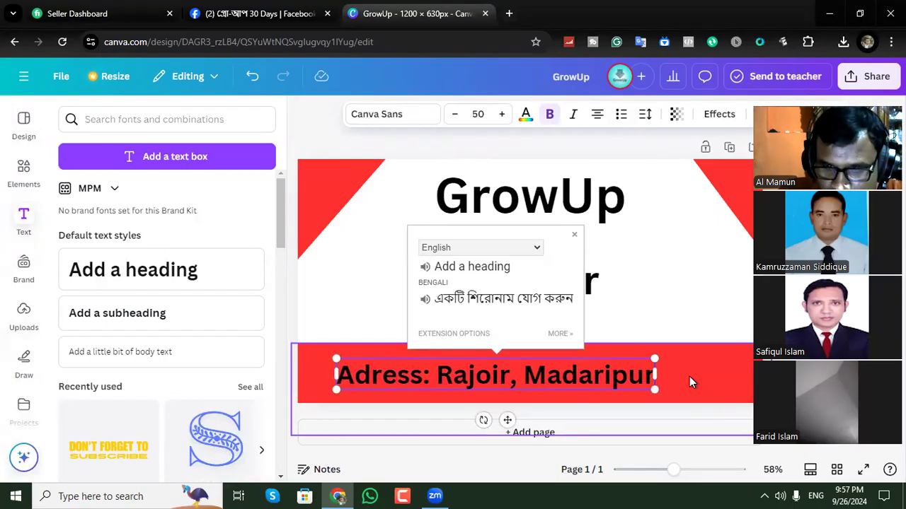
Add a second line to the address heading with the label "Phone:" followed by the phone number.
key("Return")
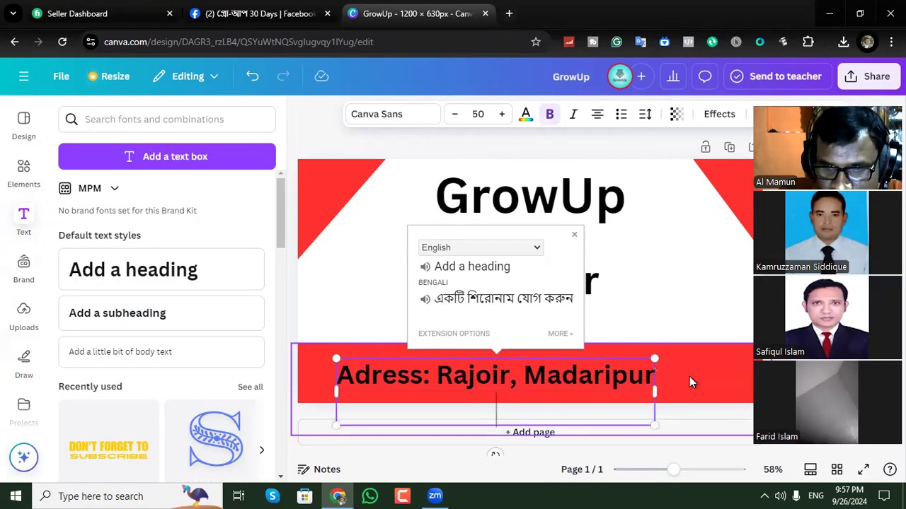
type("P")
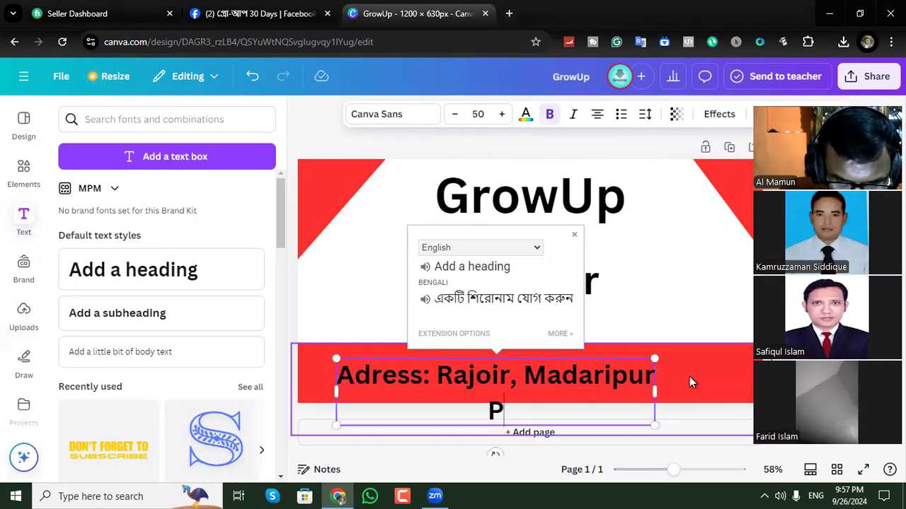
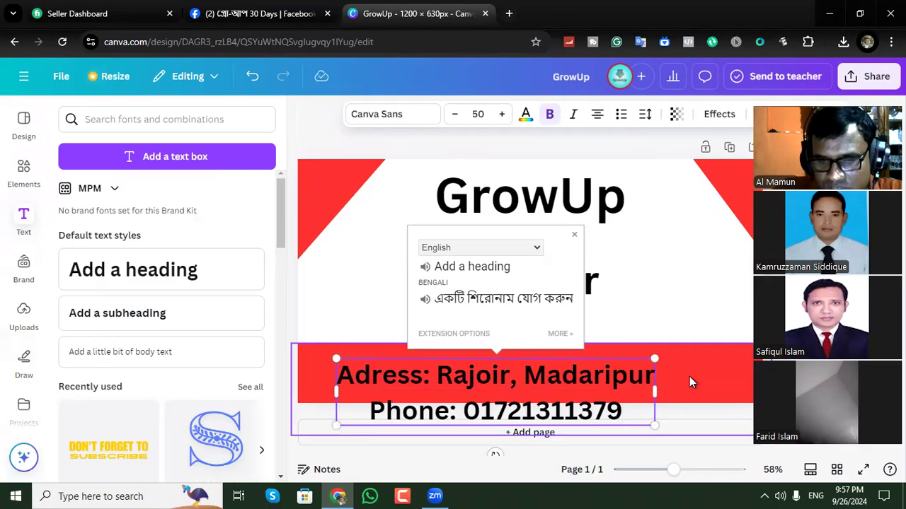
left_click(800, 385)
Reduce the two-line contact text to font size 44.7 and fit it inside the red band, roughly centred.
left_click_drag(546, 369, 536, 352)
left_click_drag(657, 333, 622, 348)
left_click_drag(627, 379, 645, 373)
left_click_drag(581, 359, 602, 363)
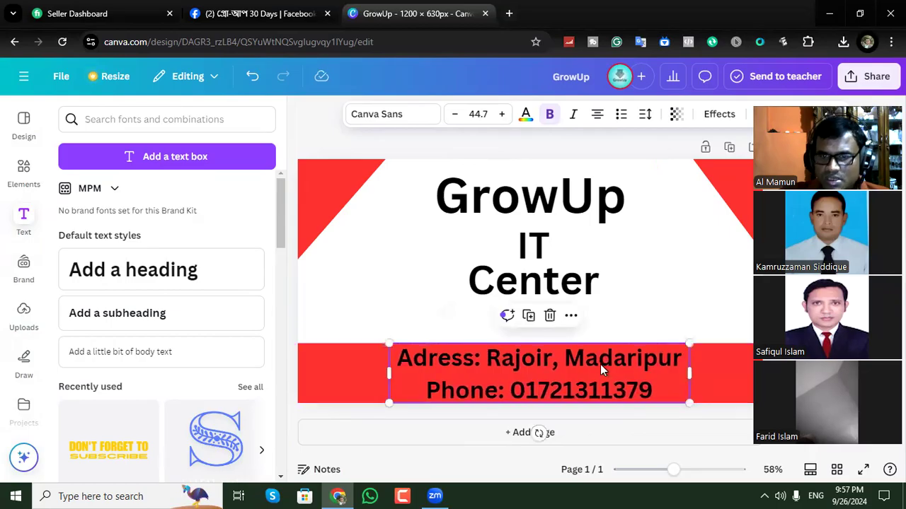
Colour the contact text on the red band white.
left_click(525, 114)
left_click(179, 220)
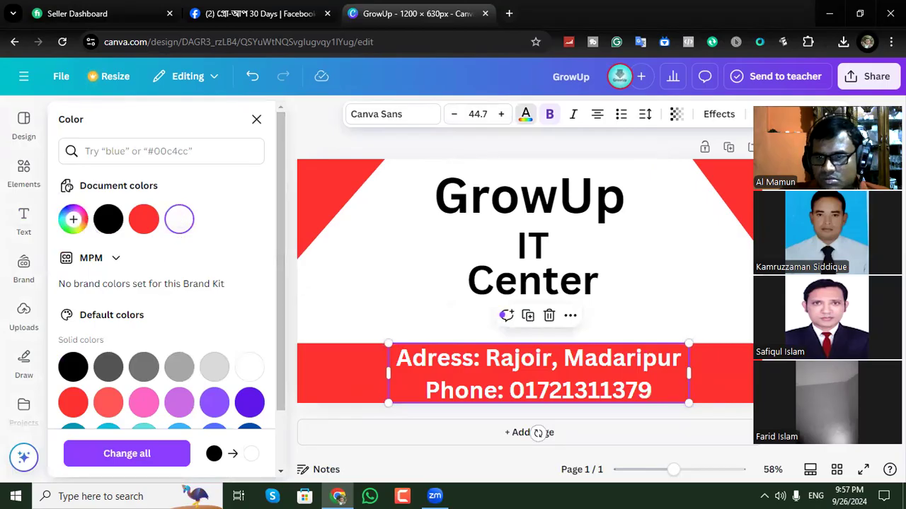
left_click(310, 313)
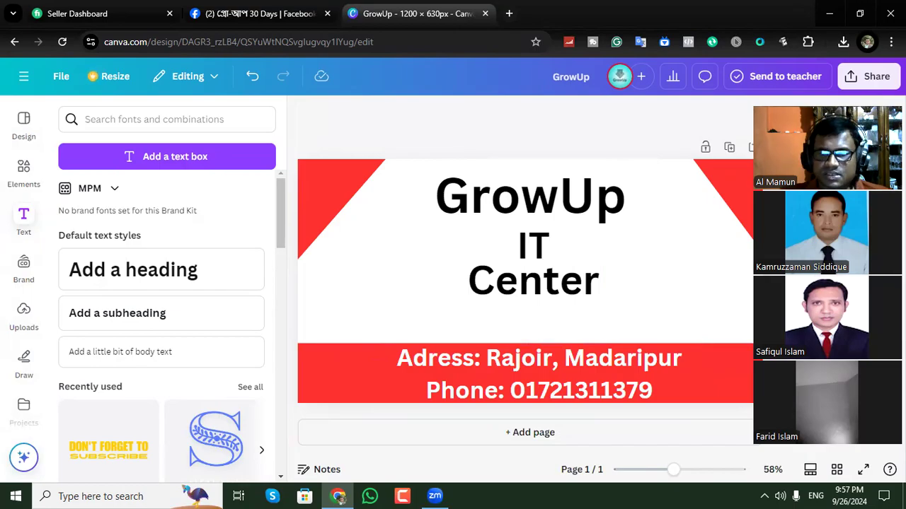
Enlarge the Center heading to font size 99.7 above the red band and move GrowUp slightly down towards IT.
left_click_drag(556, 287, 626, 261)
left_click_drag(464, 321, 454, 324)
left_click(703, 286)
left_click(566, 297)
left_click(579, 206)
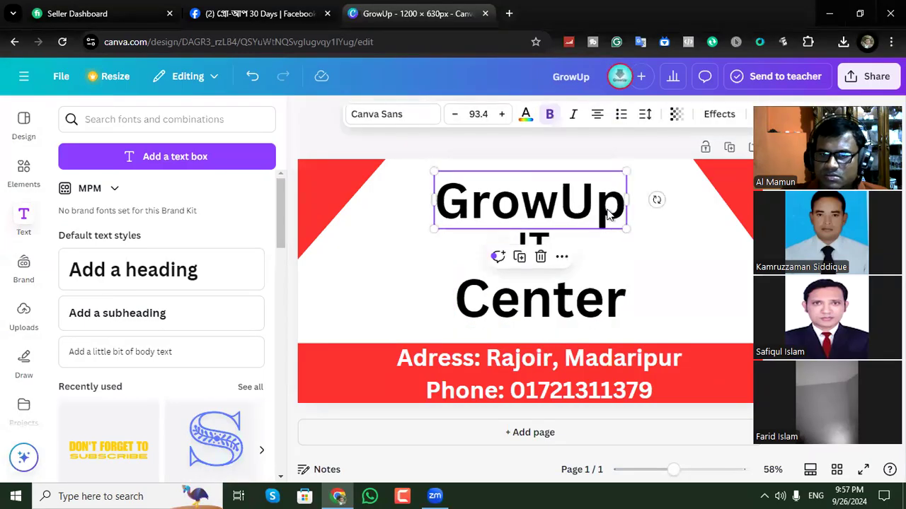
Change the font of the GrowUp heading to Della Respira.
left_click(572, 207)
key("Right")
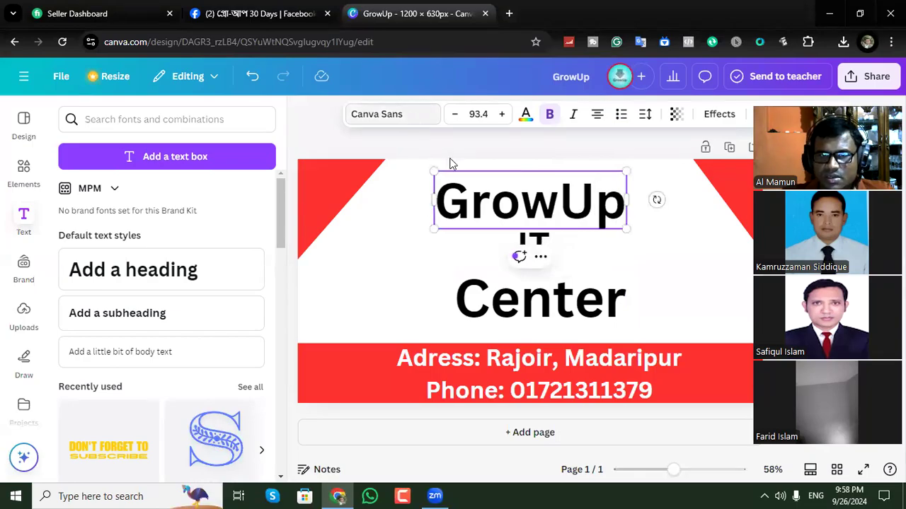
left_click_drag(436, 200, 629, 196)
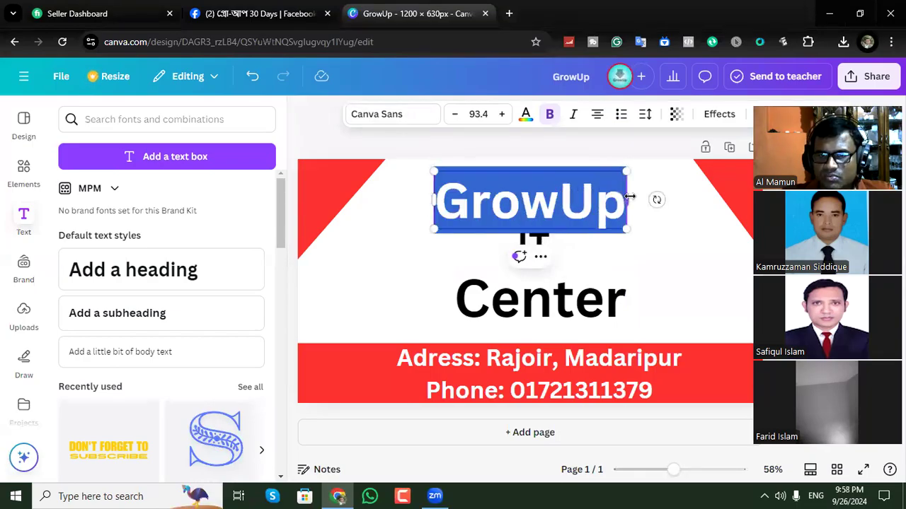
left_click(437, 118)
double_click(389, 117)
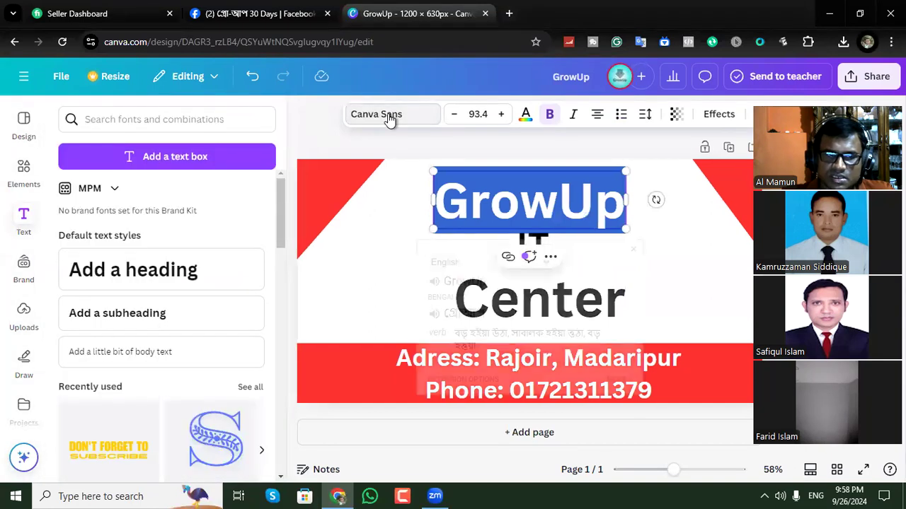
scroll(138, 290, "down", 2)
scroll(138, 290, "down", 2)
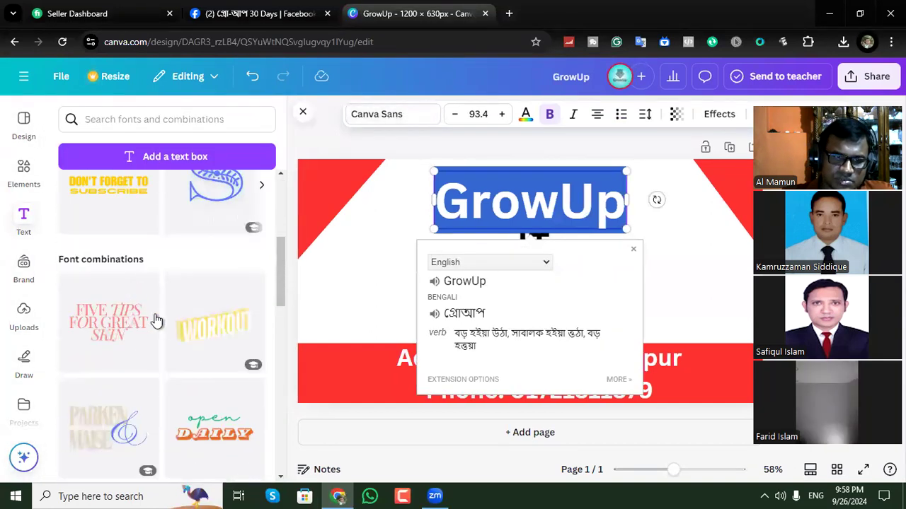
scroll(170, 323, "up", 5)
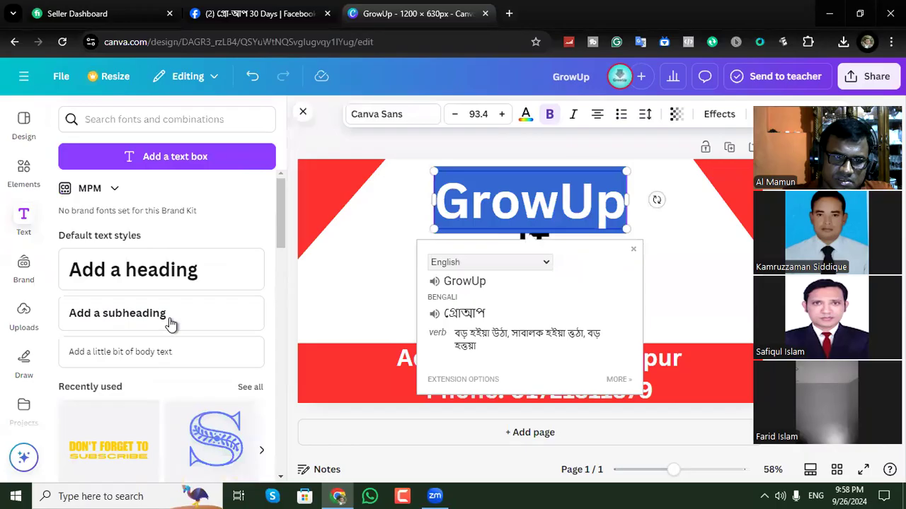
left_click(373, 117)
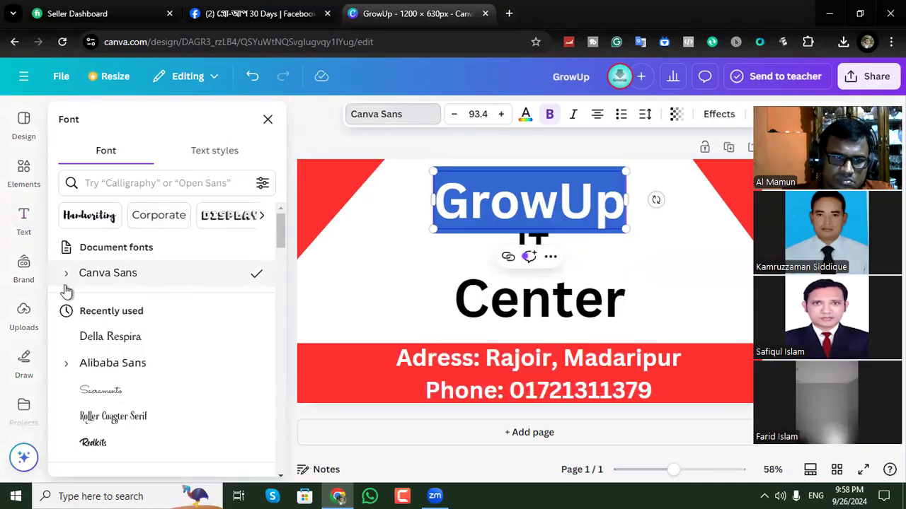
left_click(116, 343)
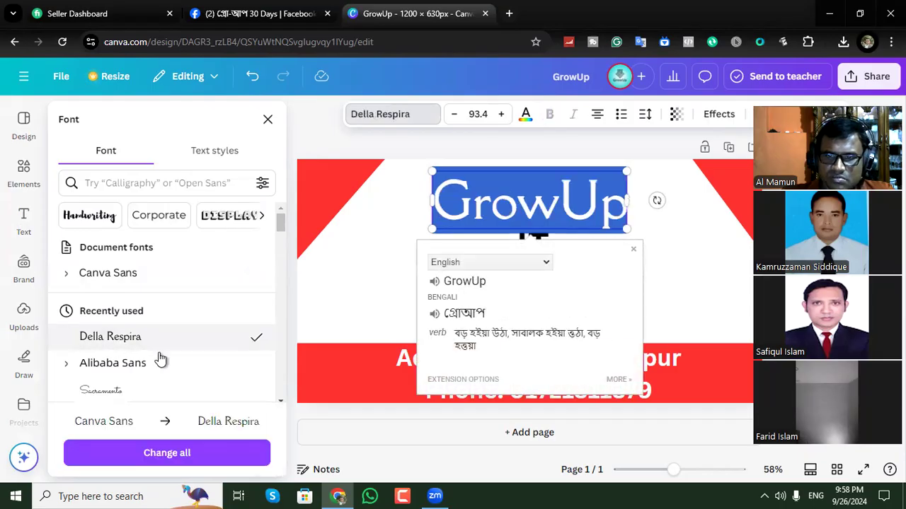
left_click(681, 296)
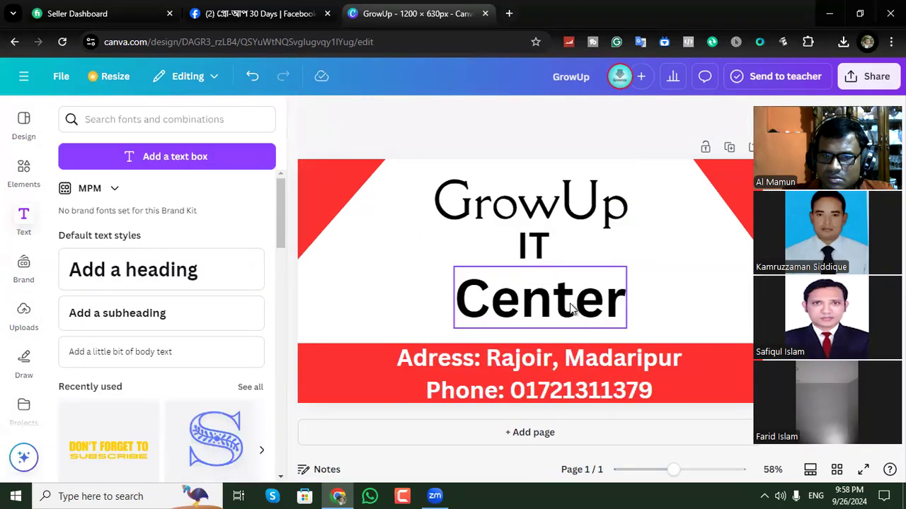
Change the font of the Center heading to Della Respira.
left_click(570, 305)
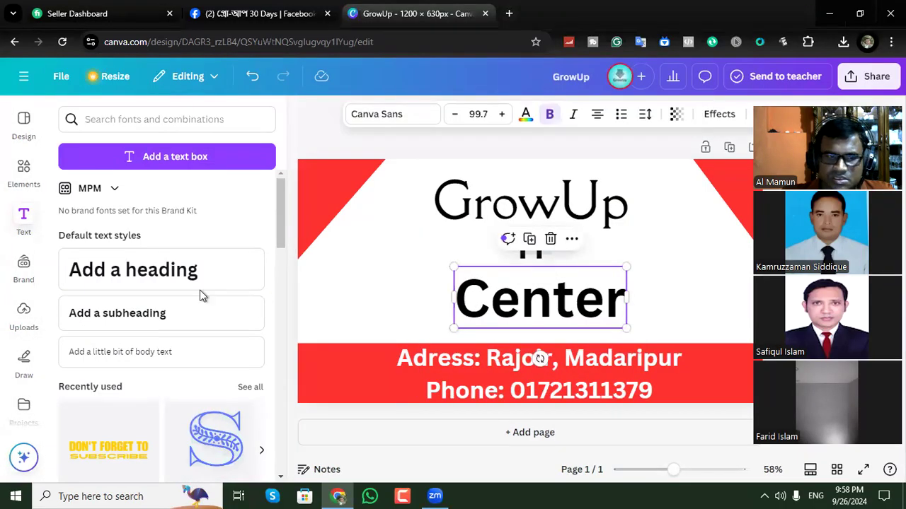
left_click(382, 119)
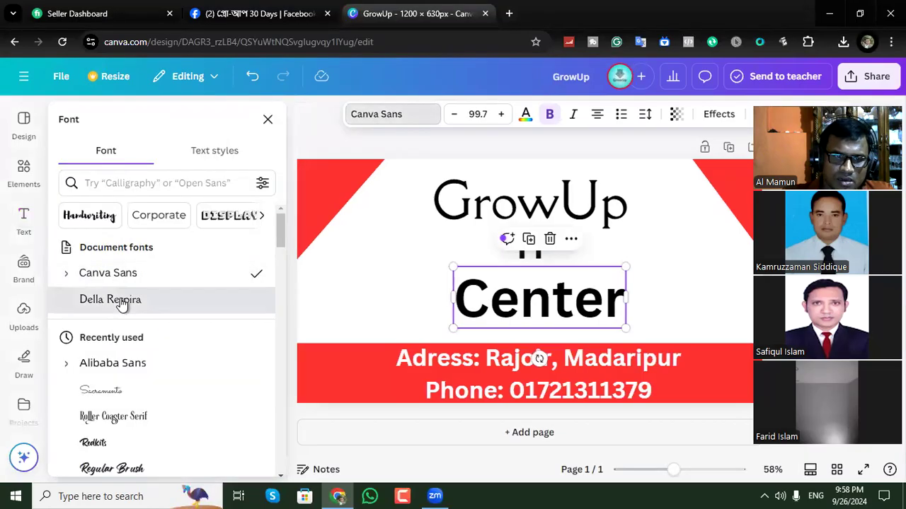
left_click(113, 300)
key("Escape")
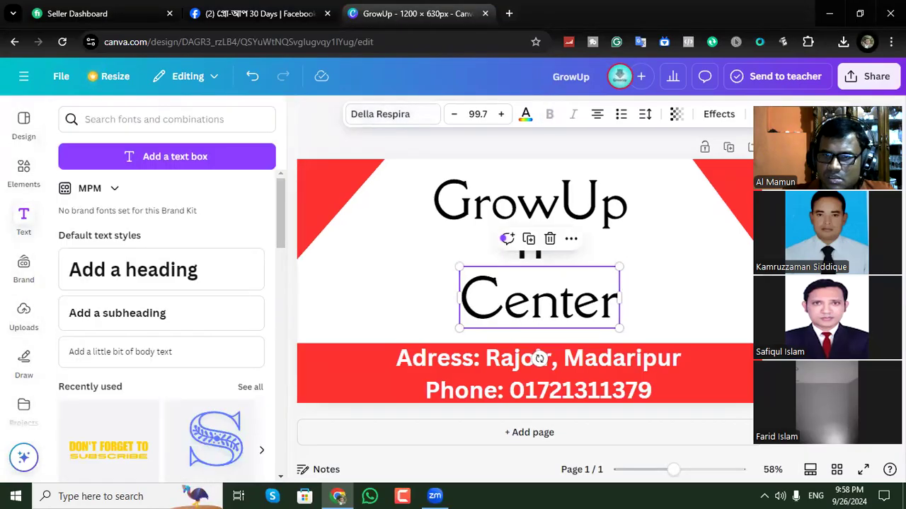
key("Escape")
Move the IT heading slightly down and enlarge the Center heading to font size 109 above the red band.
left_click_drag(536, 247, 539, 262)
left_click(490, 317)
left_click_drag(449, 328, 445, 333)
left_click_drag(619, 265, 620, 266)
Enlarge the GrowUp heading to font size 129 and fit it between the two red corners above IT.
left_click(615, 203)
left_click_drag(625, 230, 667, 241)
left_click_drag(433, 240, 399, 251)
left_click_drag(601, 219, 603, 209)
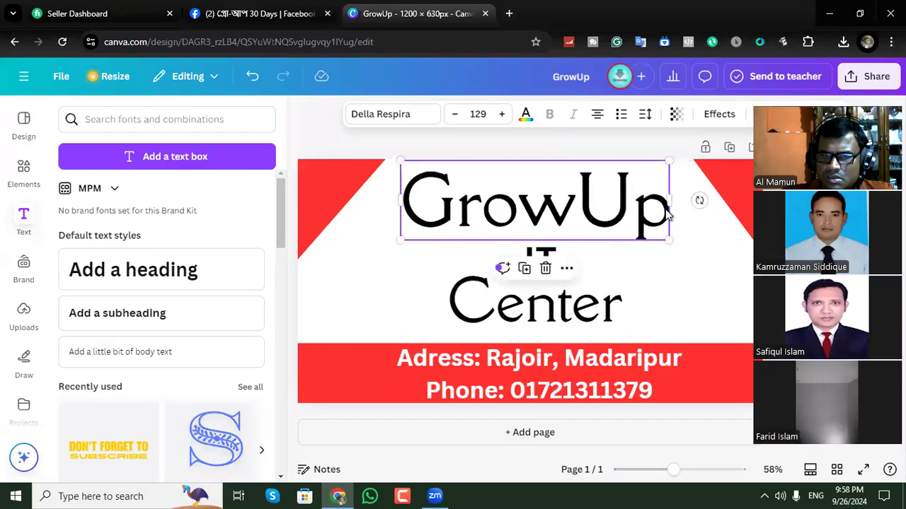
left_click(679, 138)
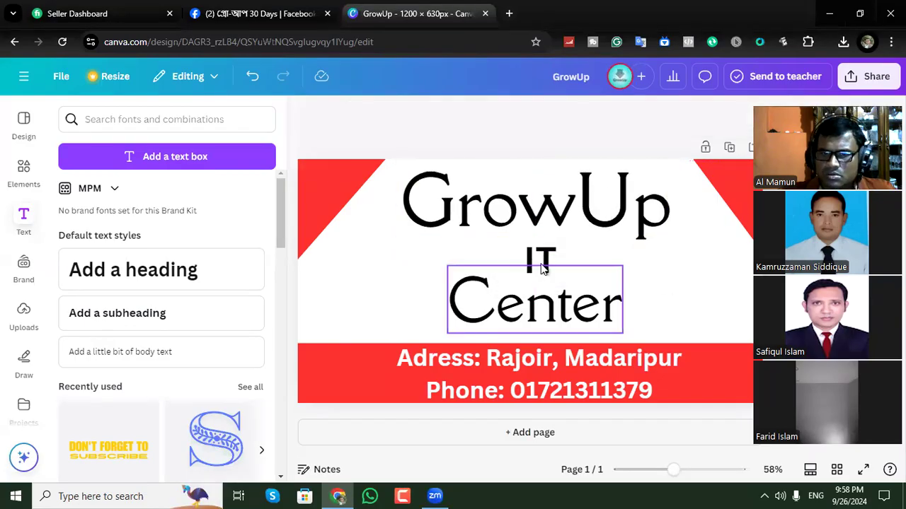
Try red, yellow and light blue on the GrowUp heading and settle on dark blue.
left_click(607, 216)
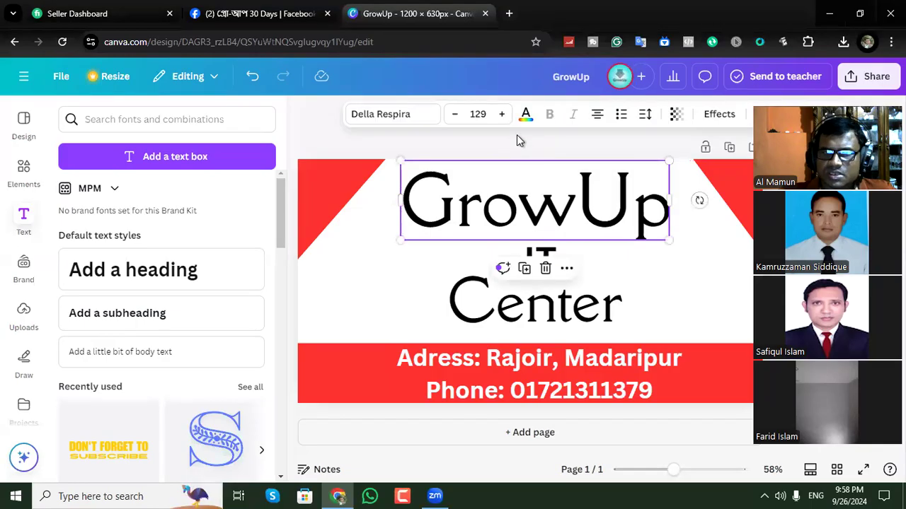
left_click(526, 115)
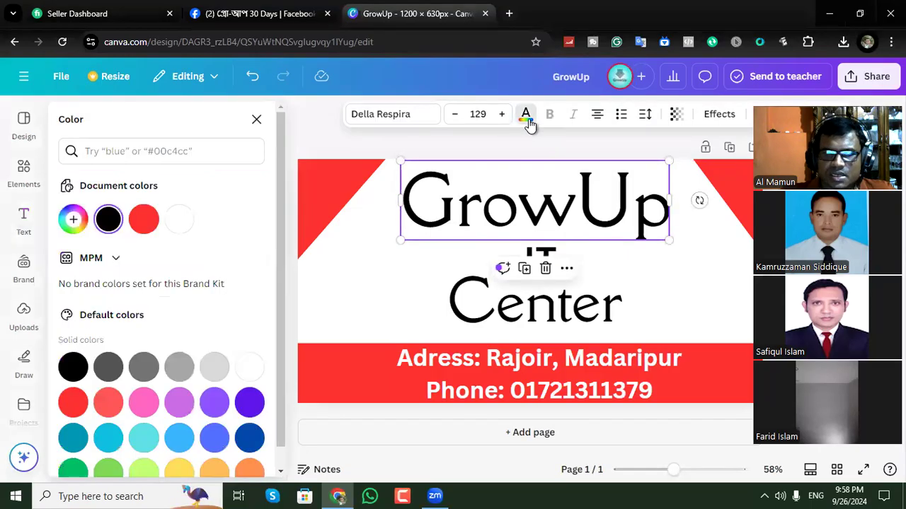
left_click(144, 222)
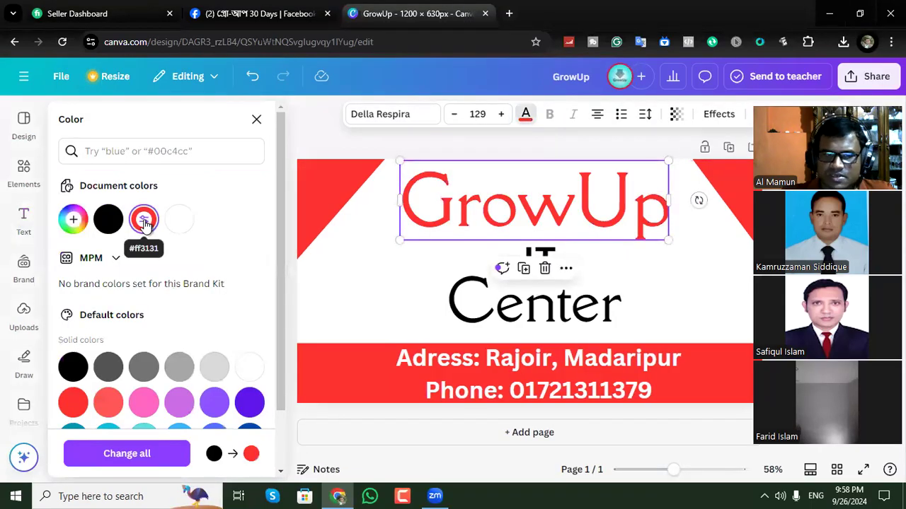
scroll(152, 319, "down", 1)
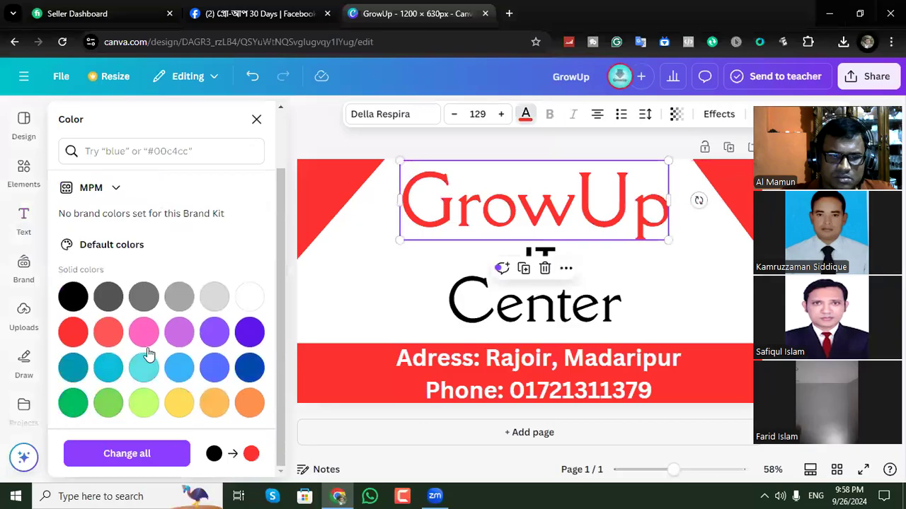
left_click(179, 403)
left_click(248, 367)
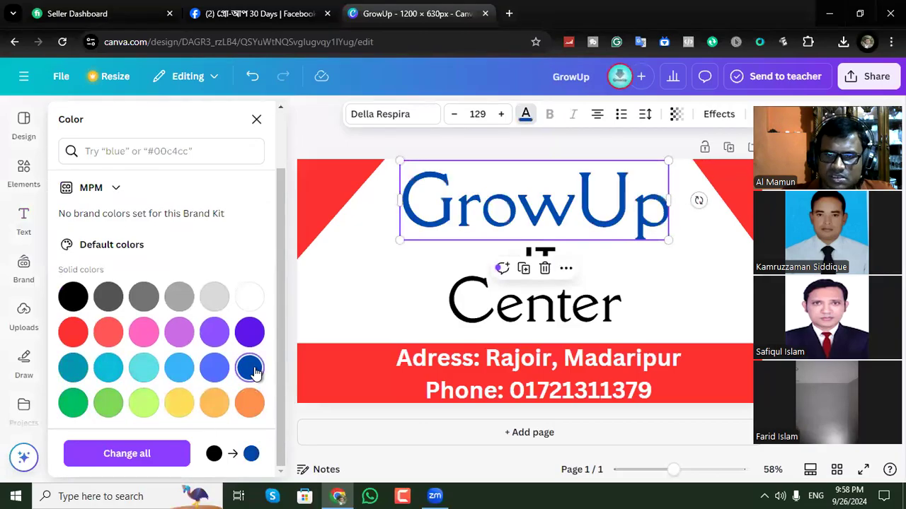
left_click(180, 368)
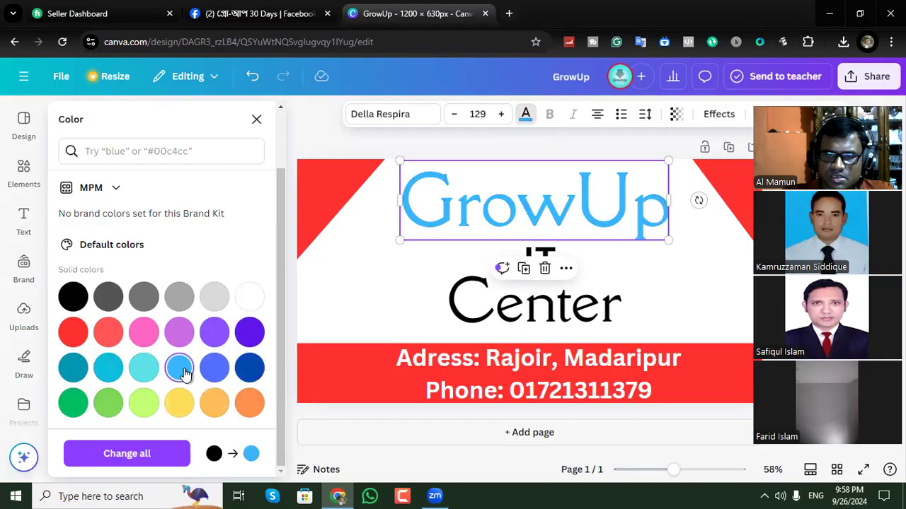
left_click(249, 367)
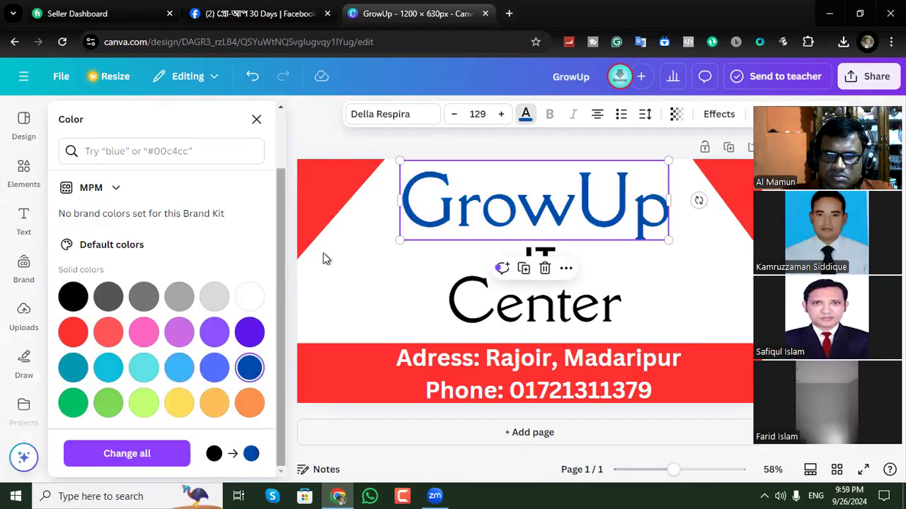
left_click(495, 143)
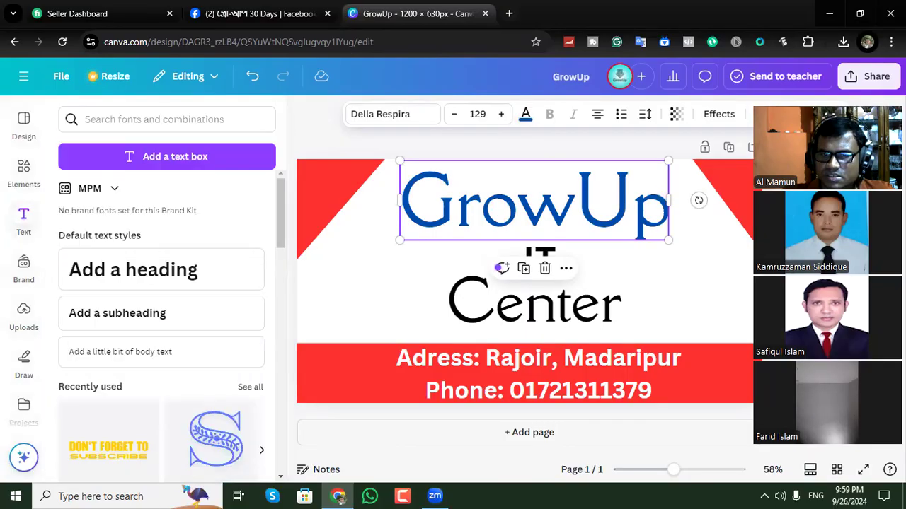
left_click(551, 319)
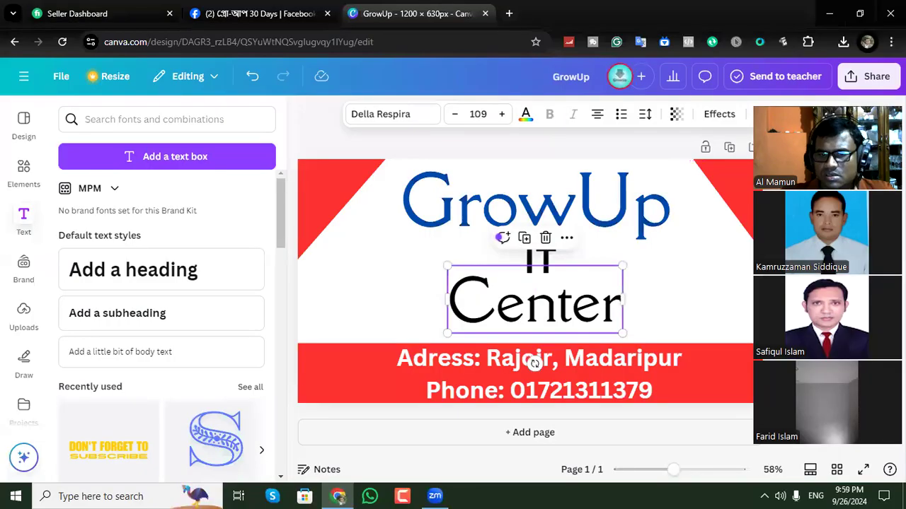
key("Escape")
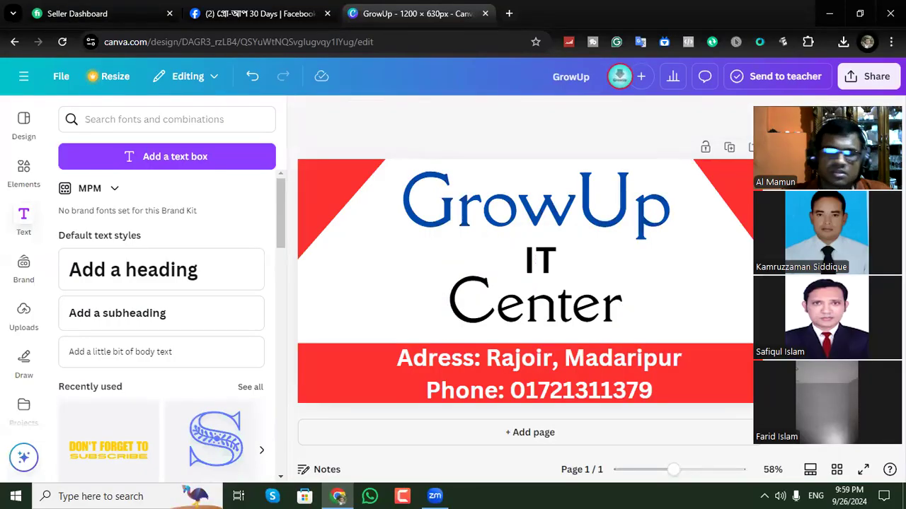
Download the GrowUp design as a PNG.
left_click(868, 76)
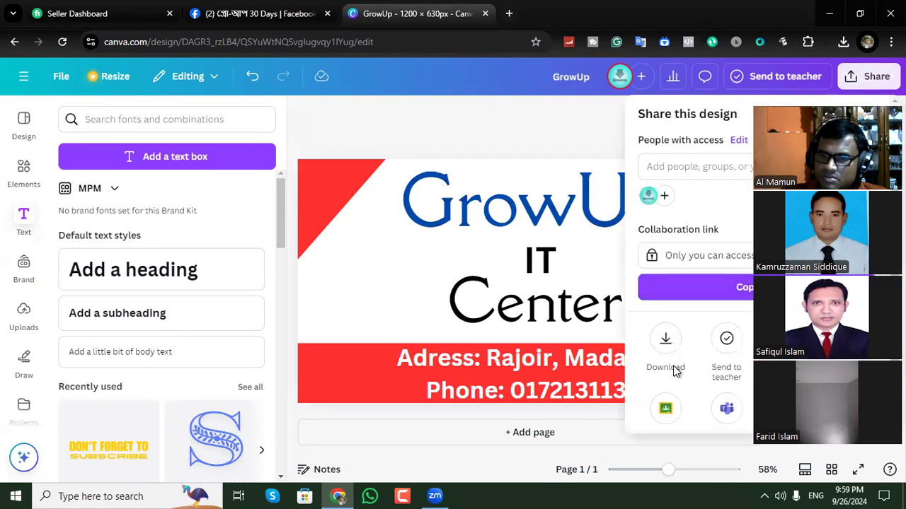
left_click(668, 354)
left_click(730, 373)
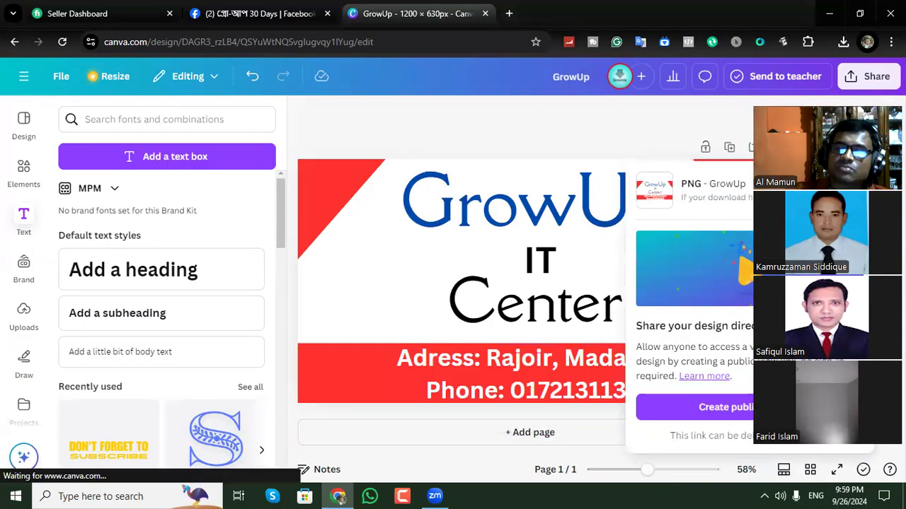
key("Escape")
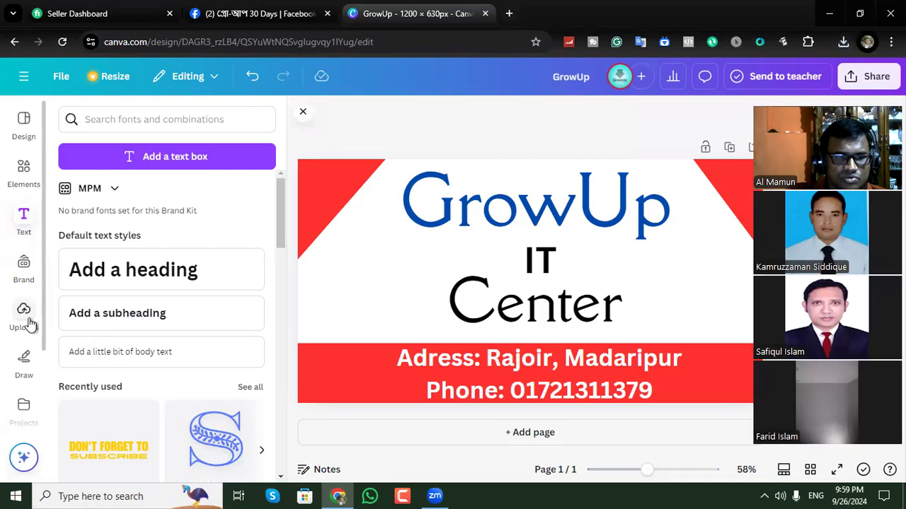
Place the circled black phone graphic, tilted slightly clockwise and shrunk to text height, just before the Phone line on the red band.
left_click(24, 174)
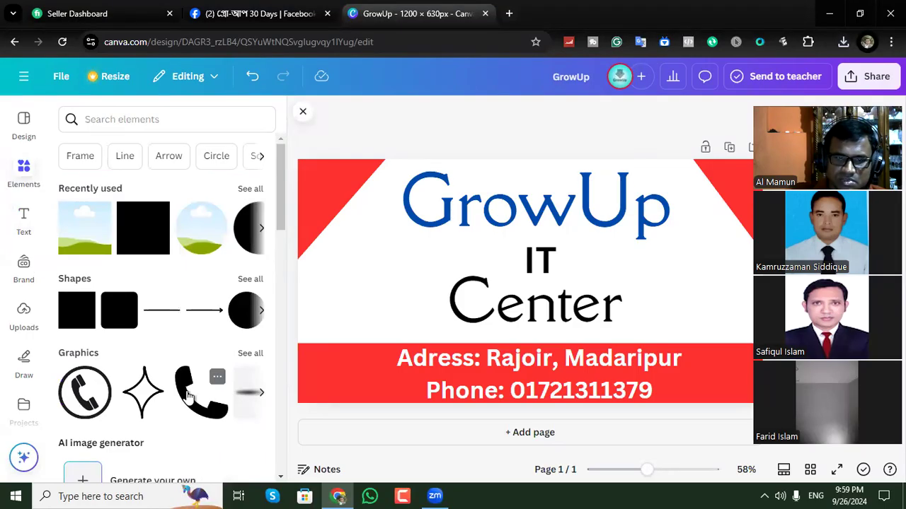
left_click(85, 393)
left_click_drag(527, 286, 367, 359)
mouse_move(370, 442)
left_mouse_down()
mouse_move(314, 429)
mouse_move(303, 439)
mouse_move(358, 431)
left_mouse_up()
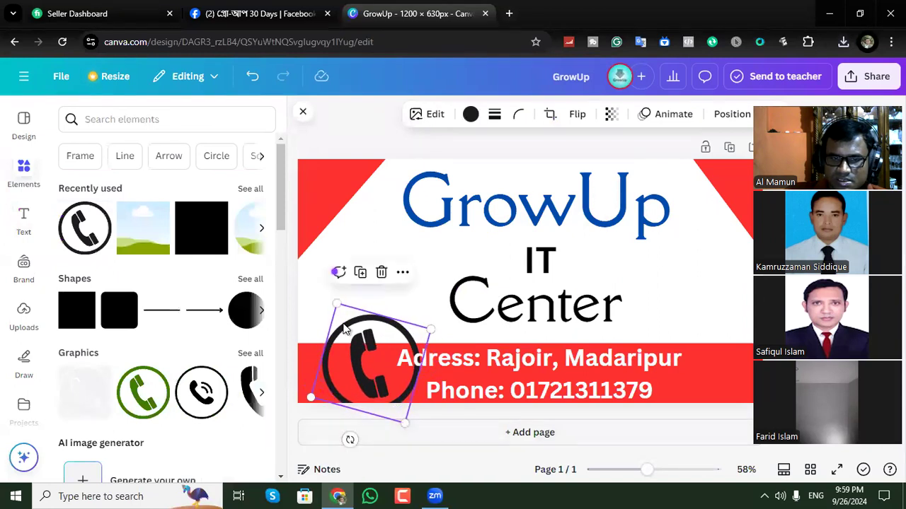
left_click_drag(336, 302, 394, 388)
left_click(398, 394)
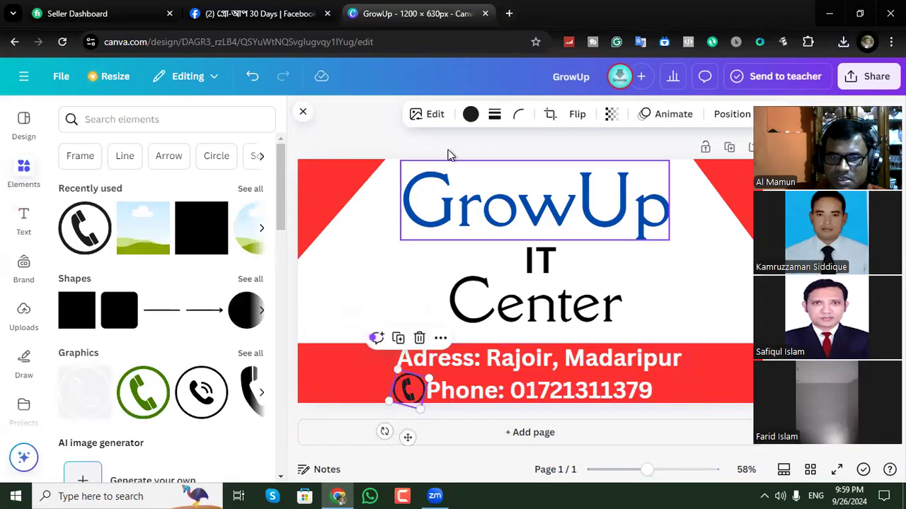
Colour the phone icon on the red band white.
left_click(470, 115)
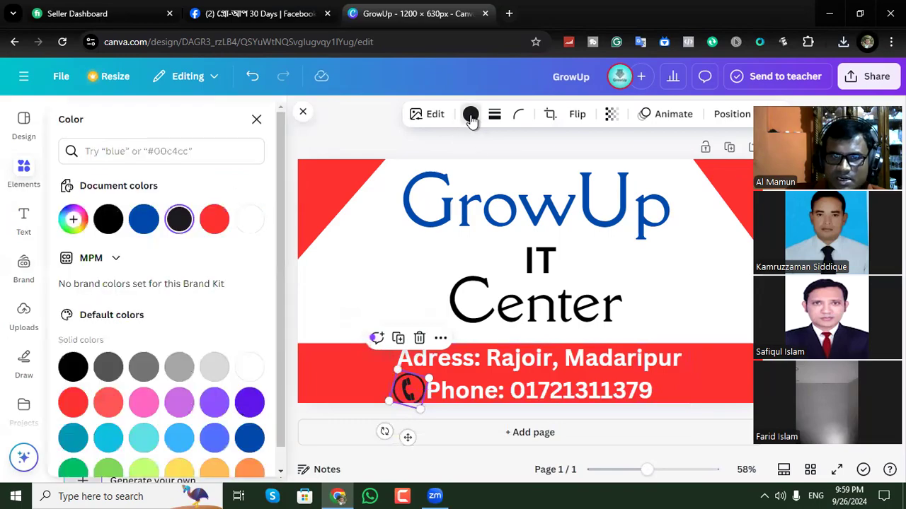
left_click(249, 220)
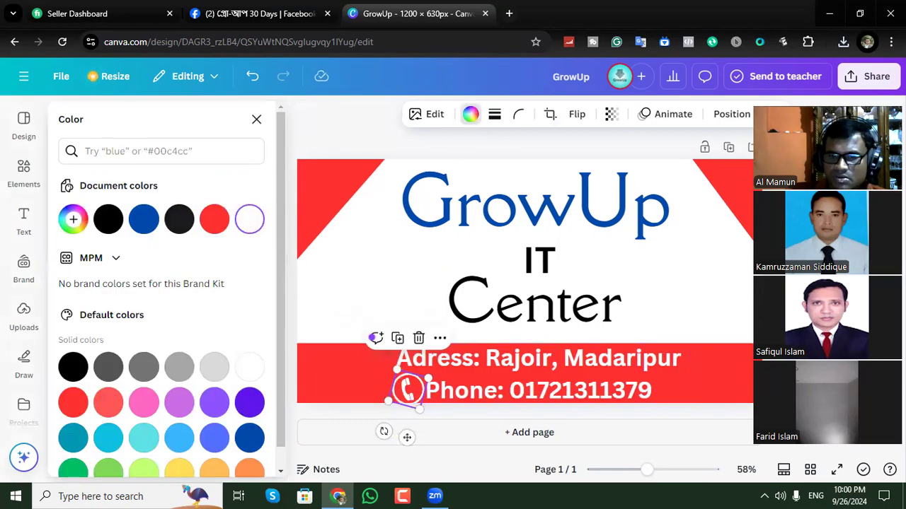
key("Escape")
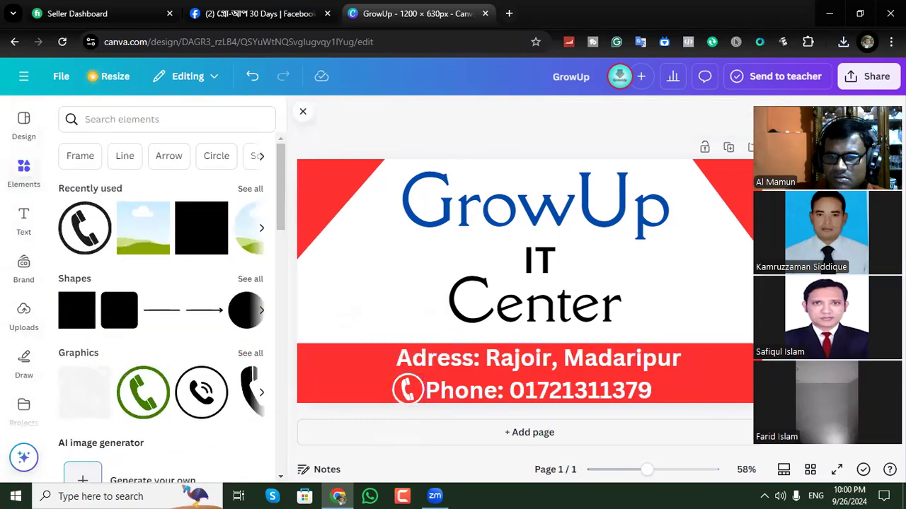
left_click(409, 393)
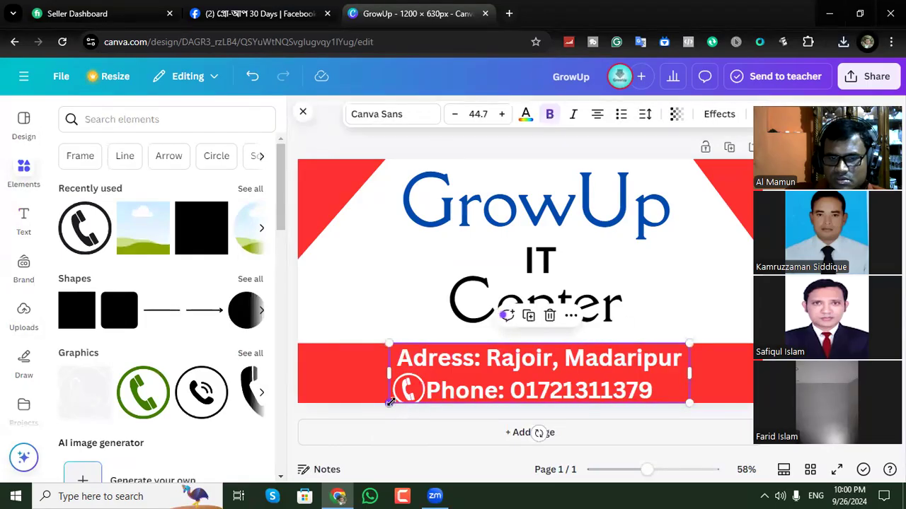
left_click(826, 322)
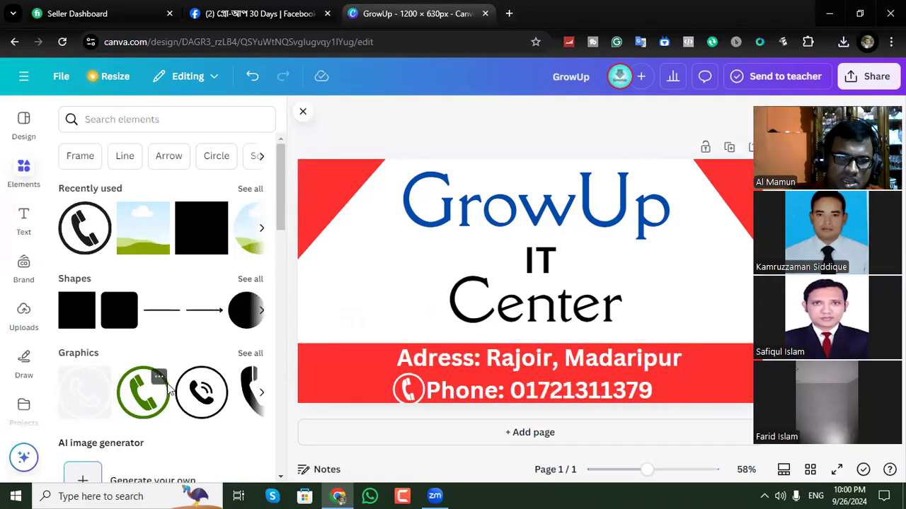
Insert the thick black line graphic from the Line elements and stretch its right end out beyond the Center heading.
scroll(186, 327, "down", 4)
scroll(187, 329, "up", 4)
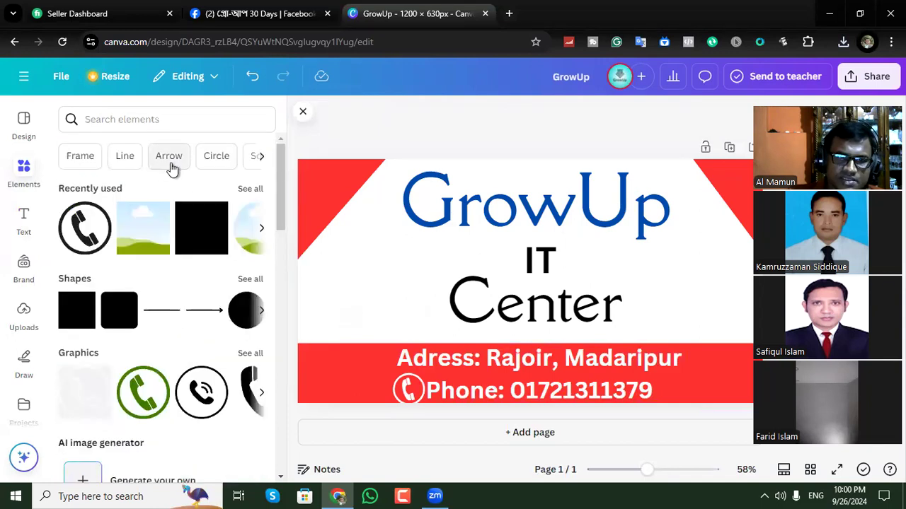
left_click(131, 157)
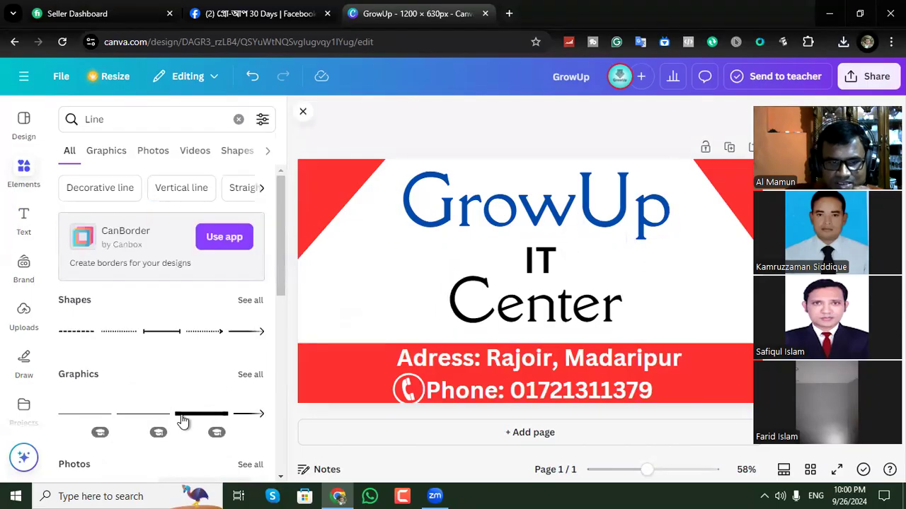
left_click(195, 420)
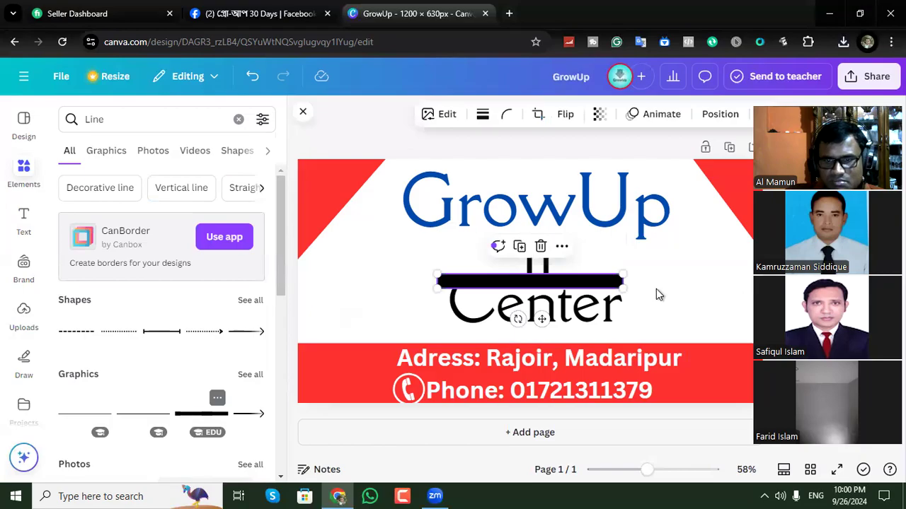
left_click_drag(629, 276, 713, 272)
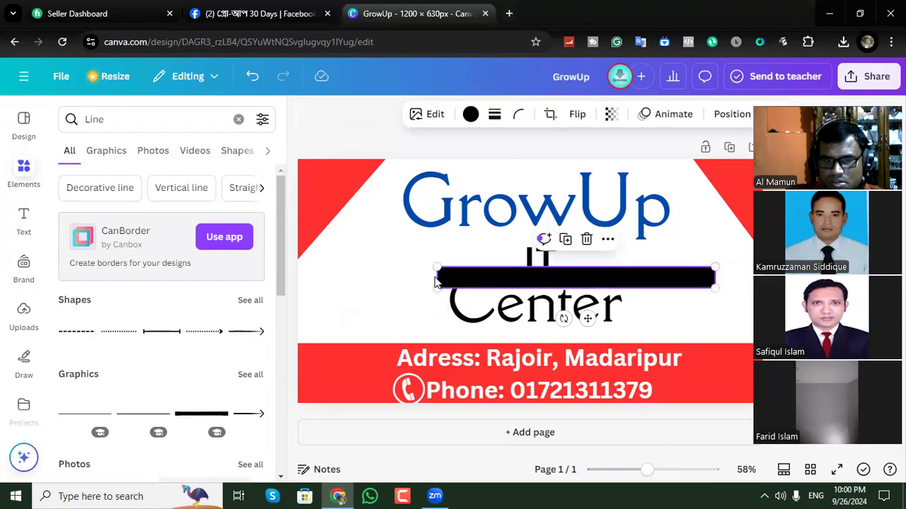